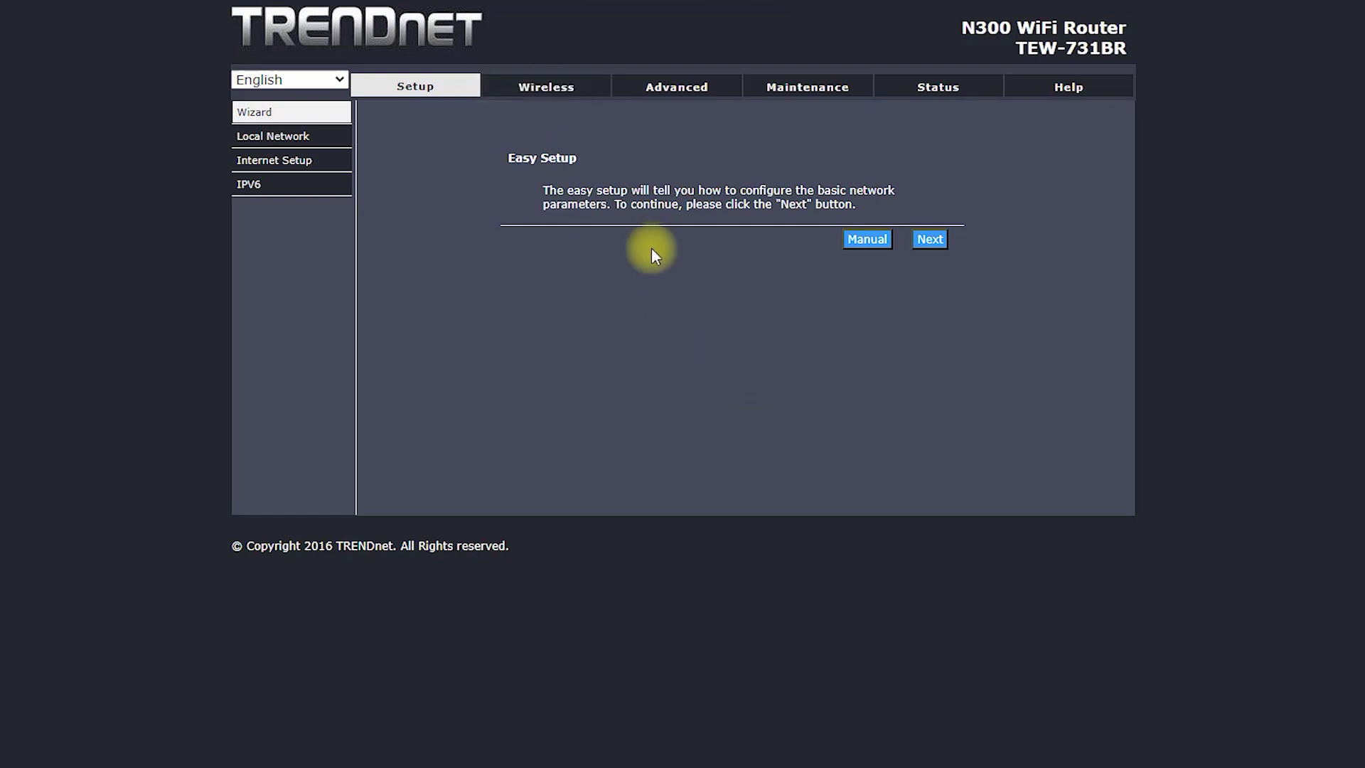
# Step: Log in to the router's administration page as admin by entering the account password
pyautogui.click(548, 85)
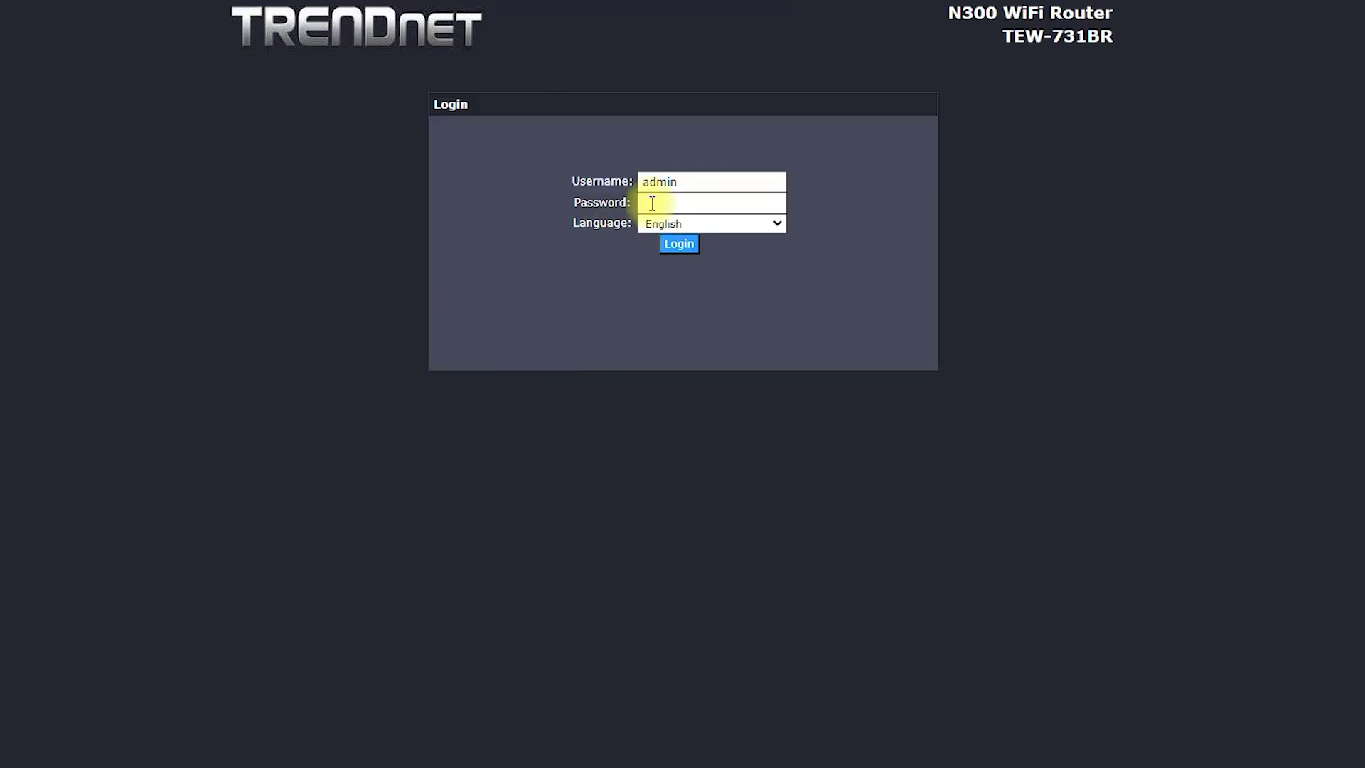
pyautogui.click(689, 199)
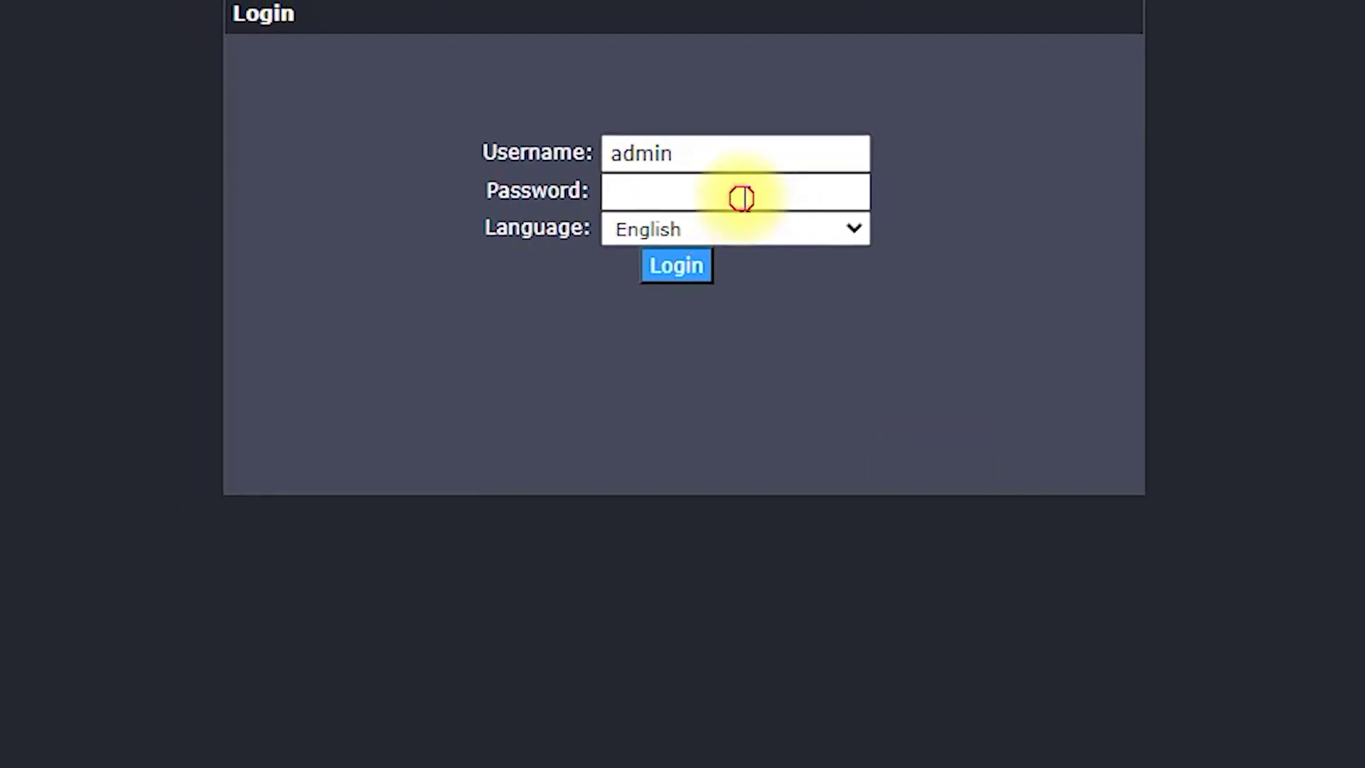
pyautogui.write('•••••••••••')
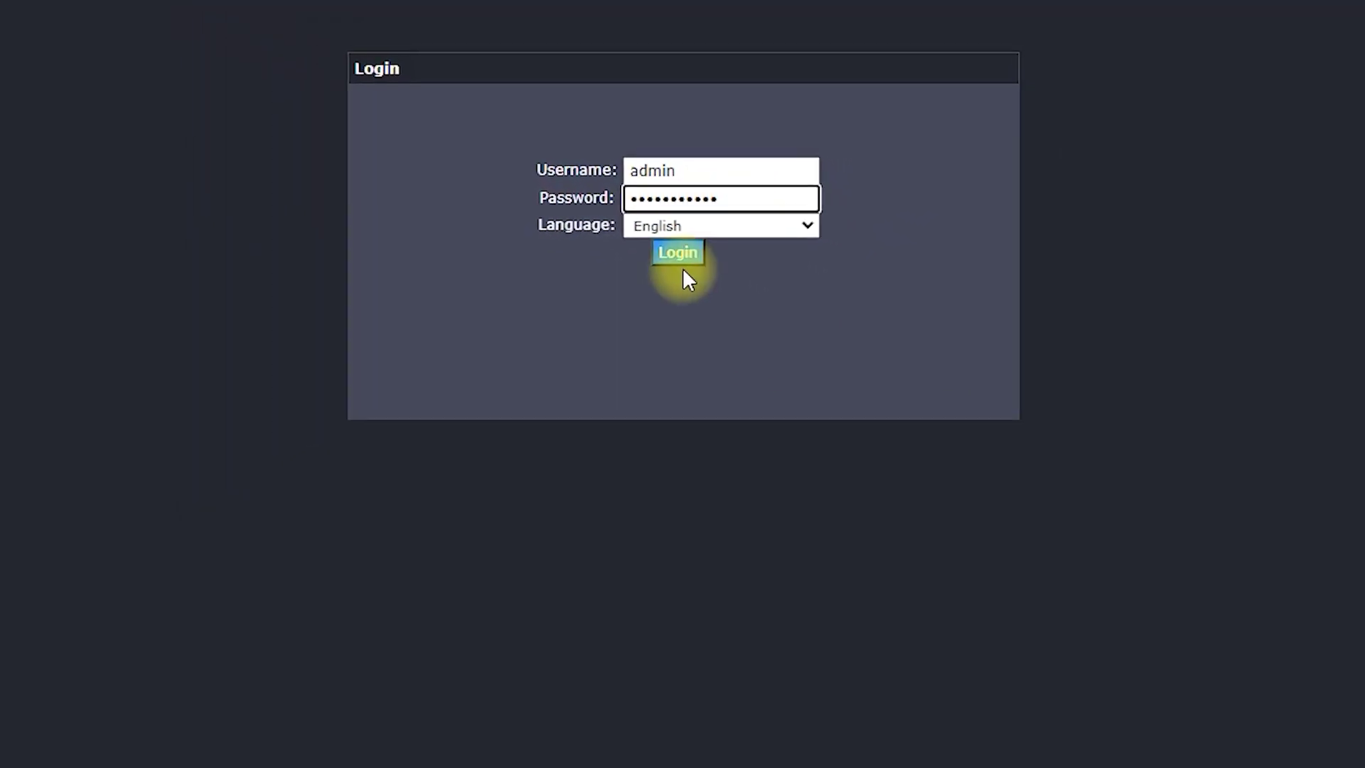
pyautogui.click(682, 252)
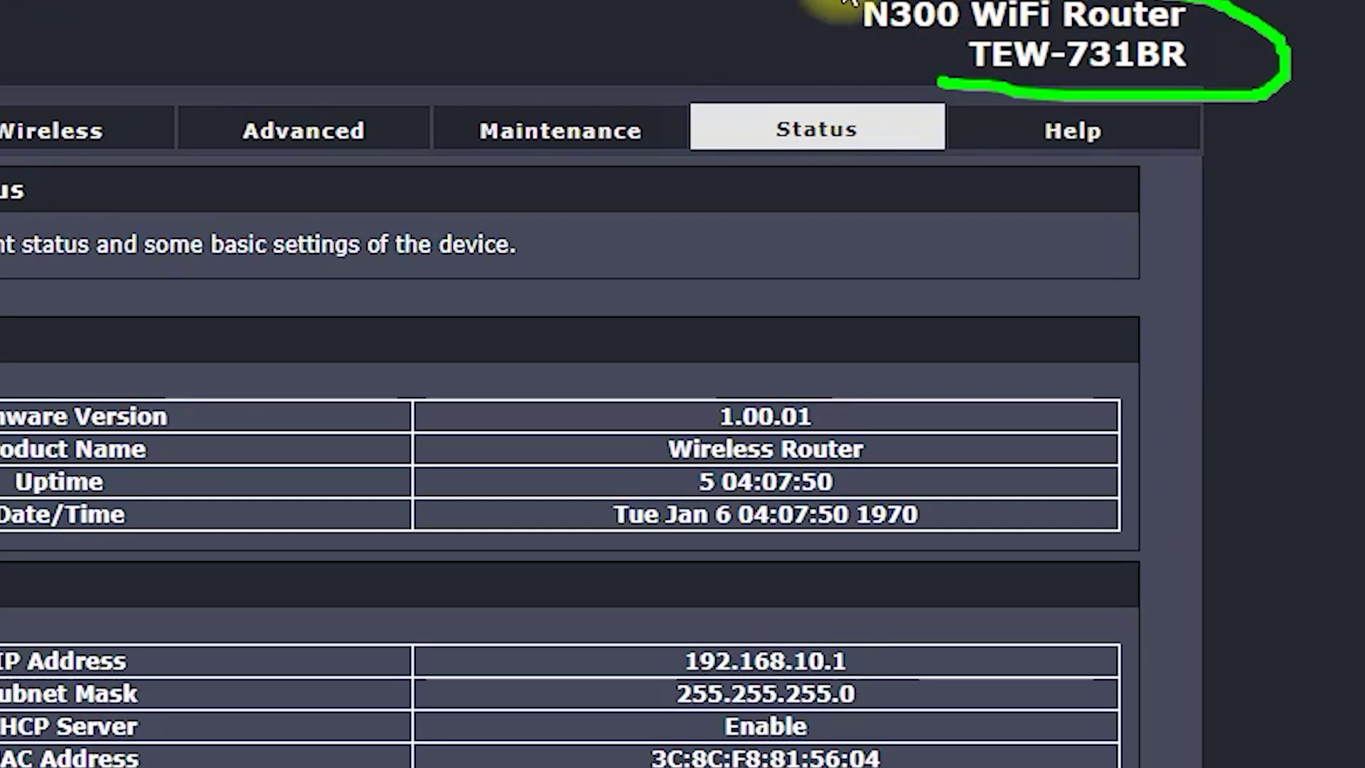
# Step: Examine the device status page, including the router model, the available configuration sections and the WAN configuration details
pyautogui.moveTo(849, 4); pyautogui.dragTo(968, 86)
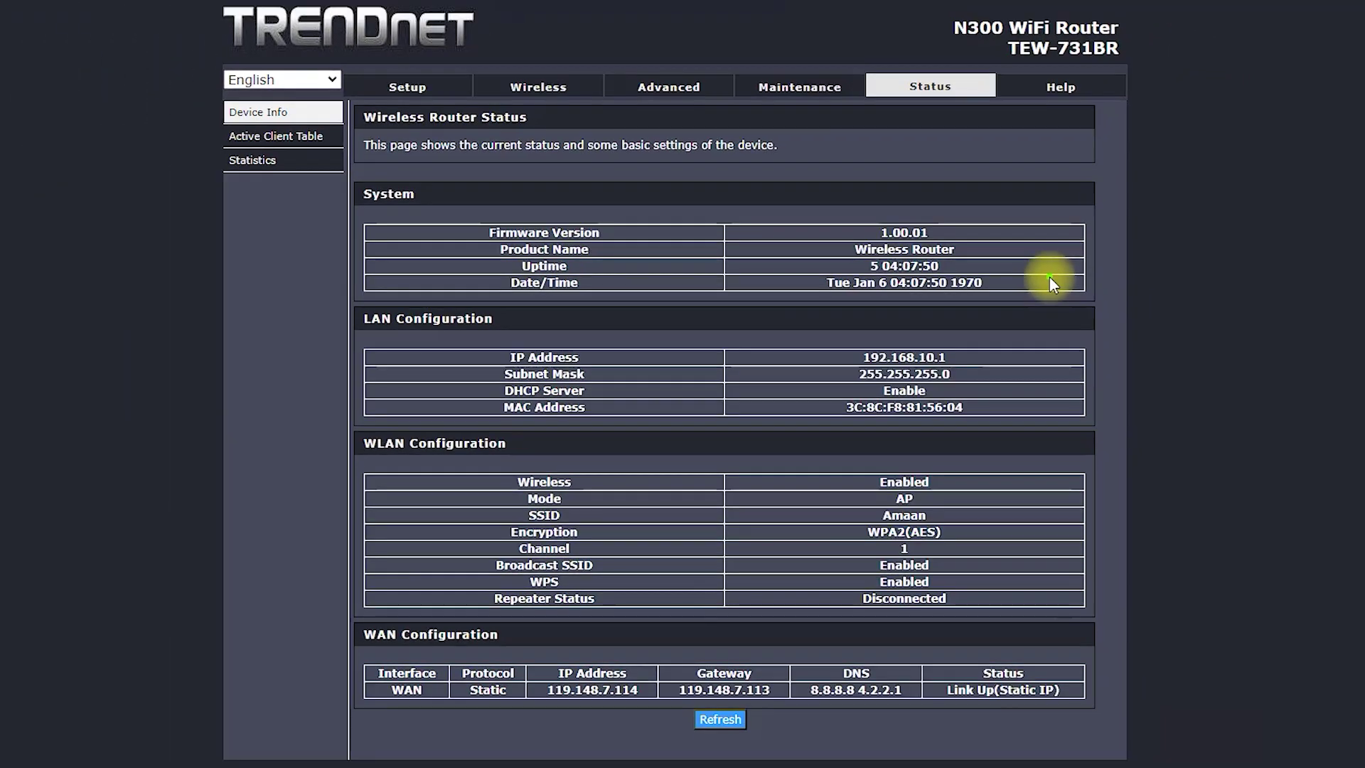
pyautogui.moveTo(367, 102)
pyautogui.mouseDown()
pyautogui.moveTo(551, 100)
pyautogui.moveTo(560, 68)
pyautogui.mouseUp()
pyautogui.moveTo(624, 102)
pyautogui.mouseDown()
pyautogui.moveTo(720, 87)
pyautogui.moveTo(838, 95)
pyautogui.mouseUp()
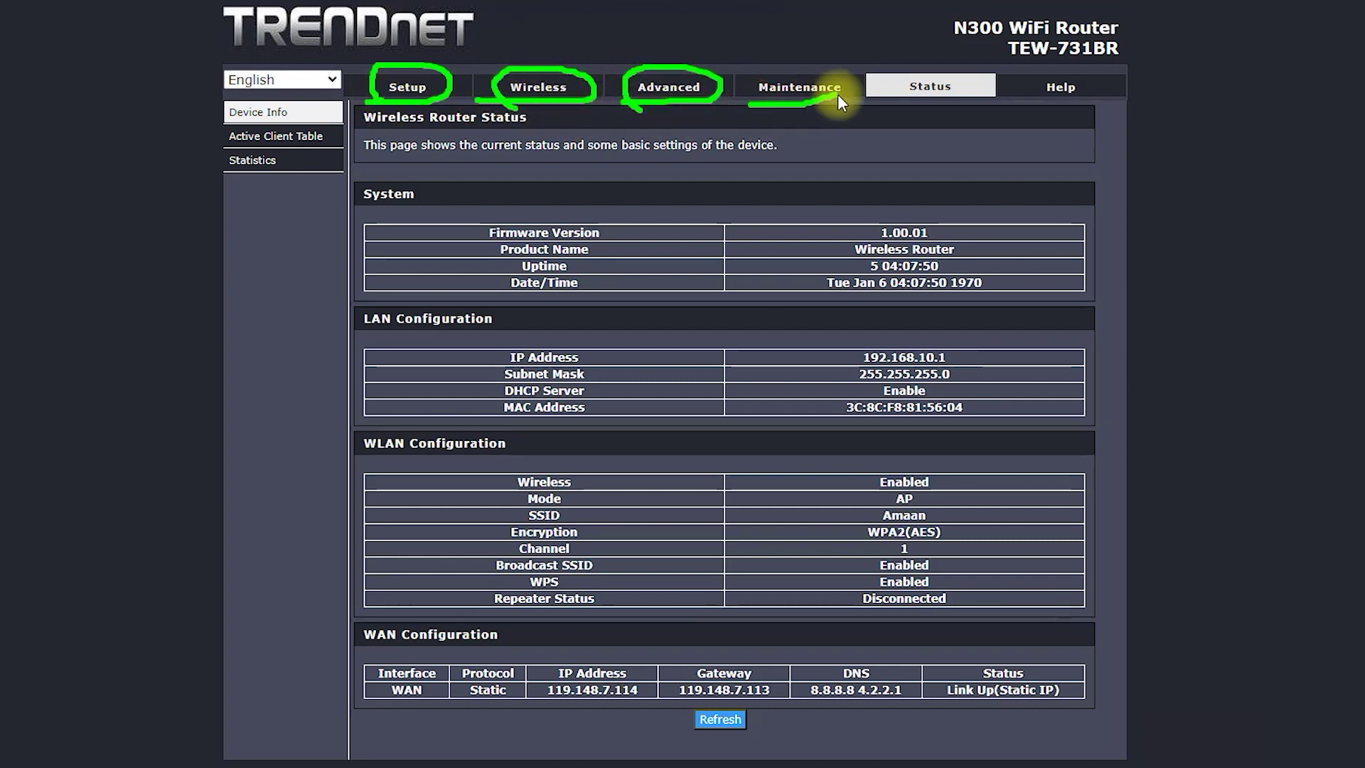
pyautogui.moveTo(922, 112)
pyautogui.mouseDown()
pyautogui.moveTo(956, 56)
pyautogui.moveTo(877, 109)
pyautogui.mouseUp()
pyautogui.moveTo(1015, 108)
pyautogui.mouseDown()
pyautogui.moveTo(1047, 109)
pyautogui.moveTo(1038, 127)
pyautogui.mouseUp()
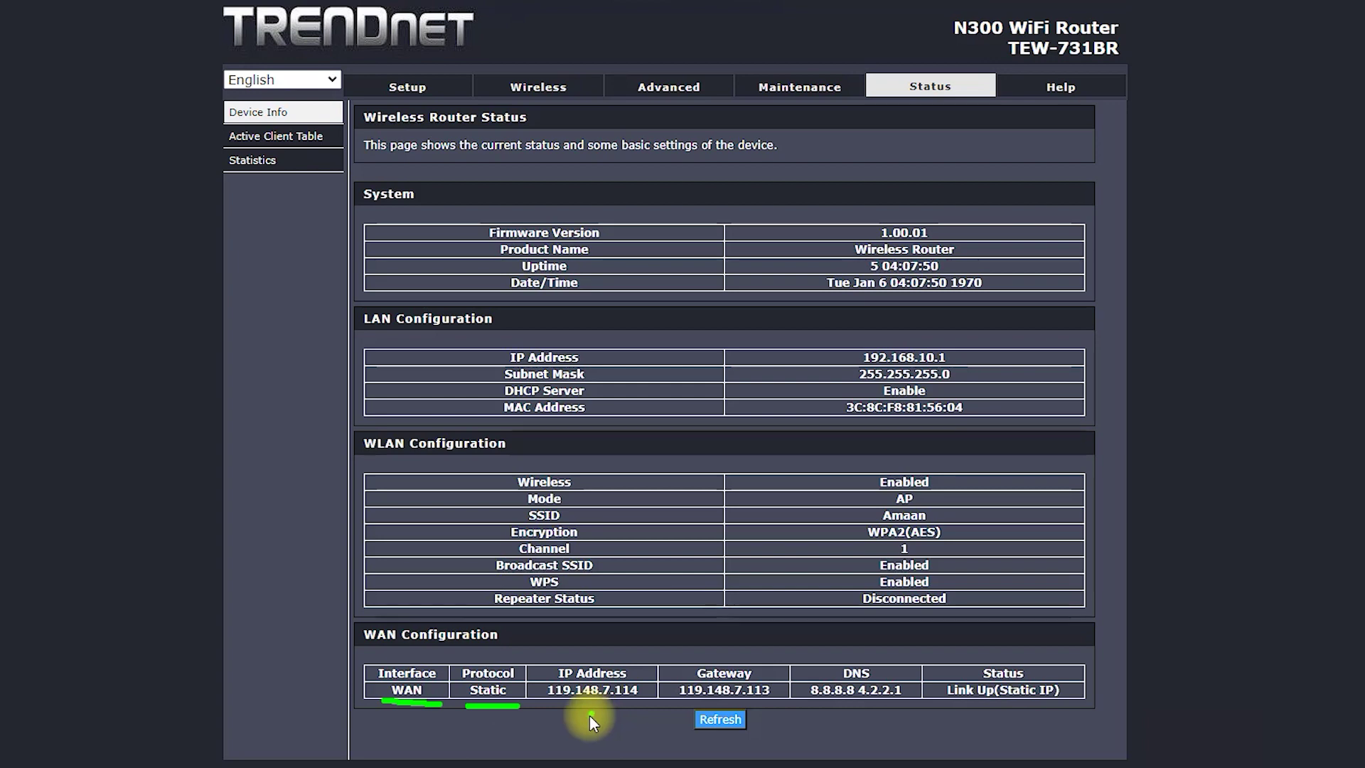
pyautogui.moveTo(550, 703); pyautogui.dragTo(923, 708)
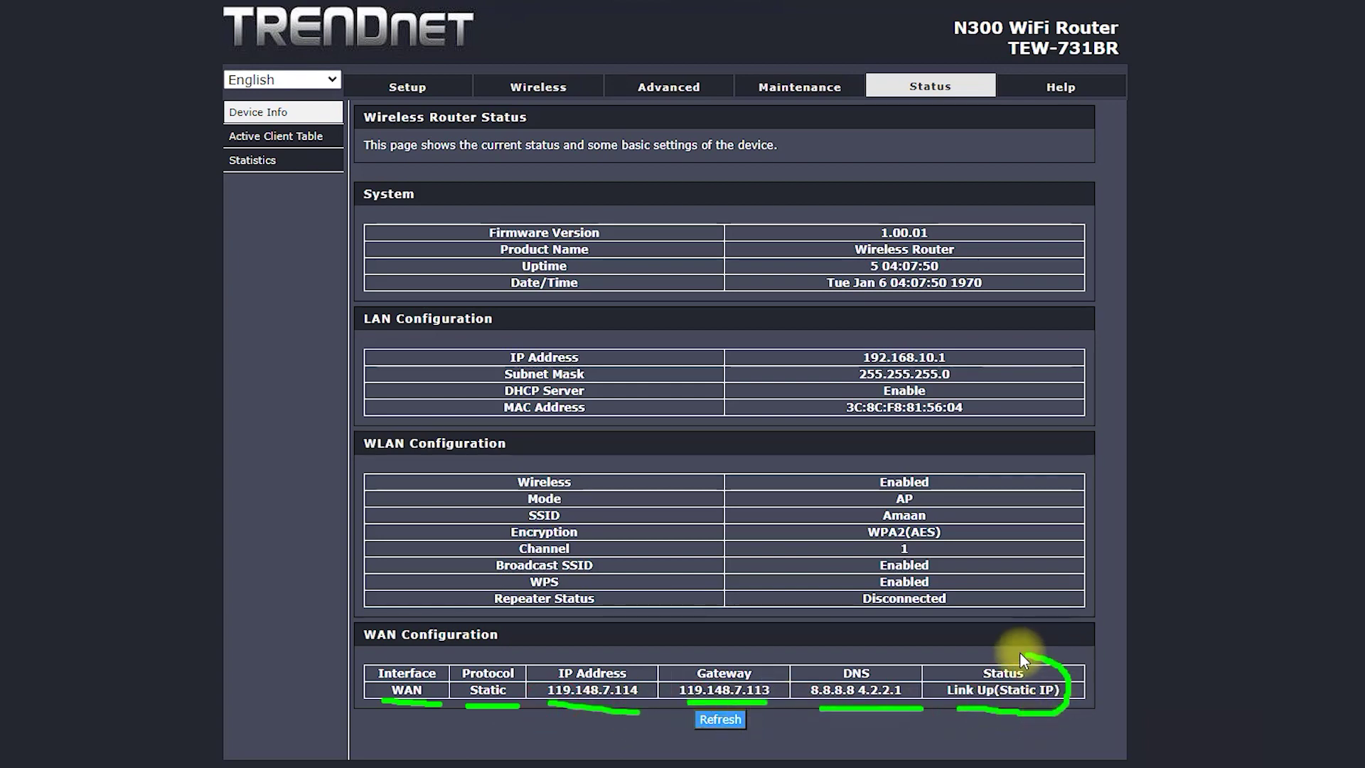
pyautogui.moveTo(931, 680); pyautogui.dragTo(950, 708)
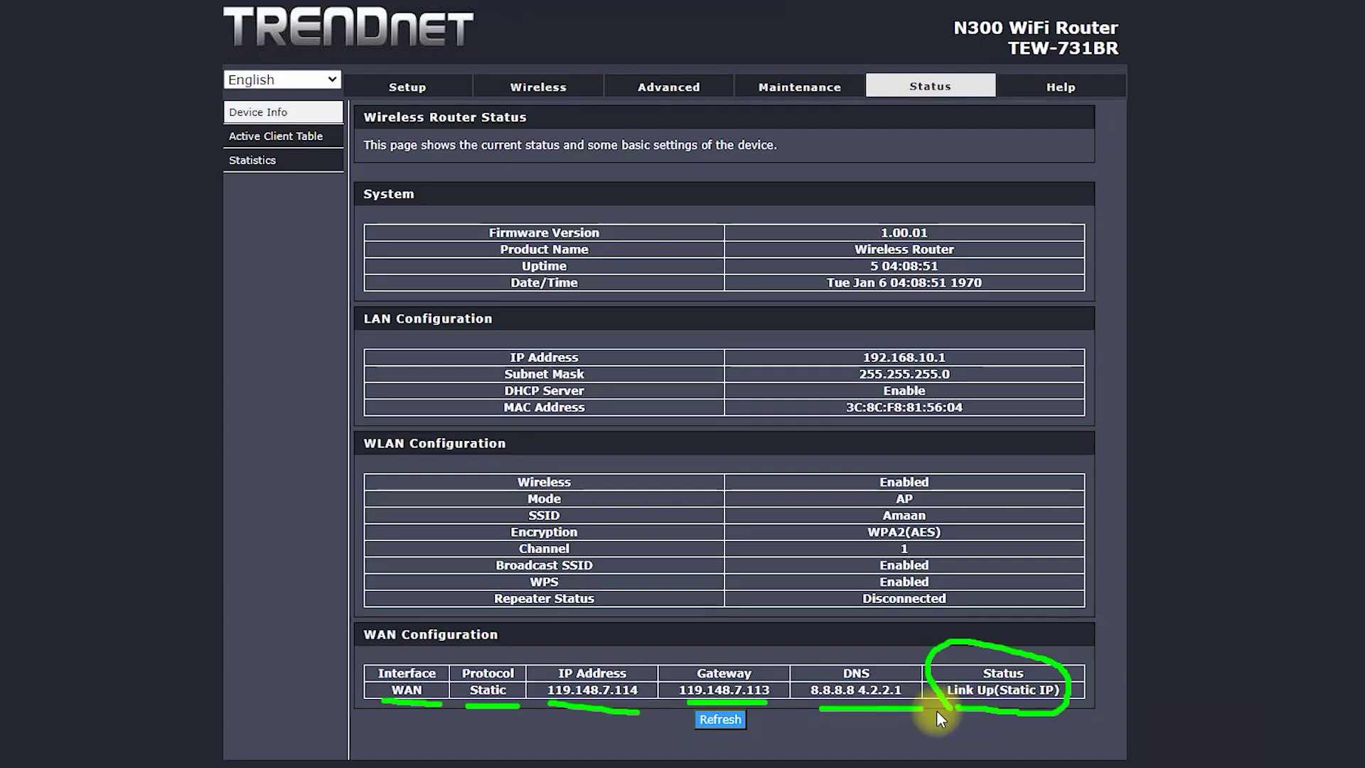
pyautogui.press('Escape')
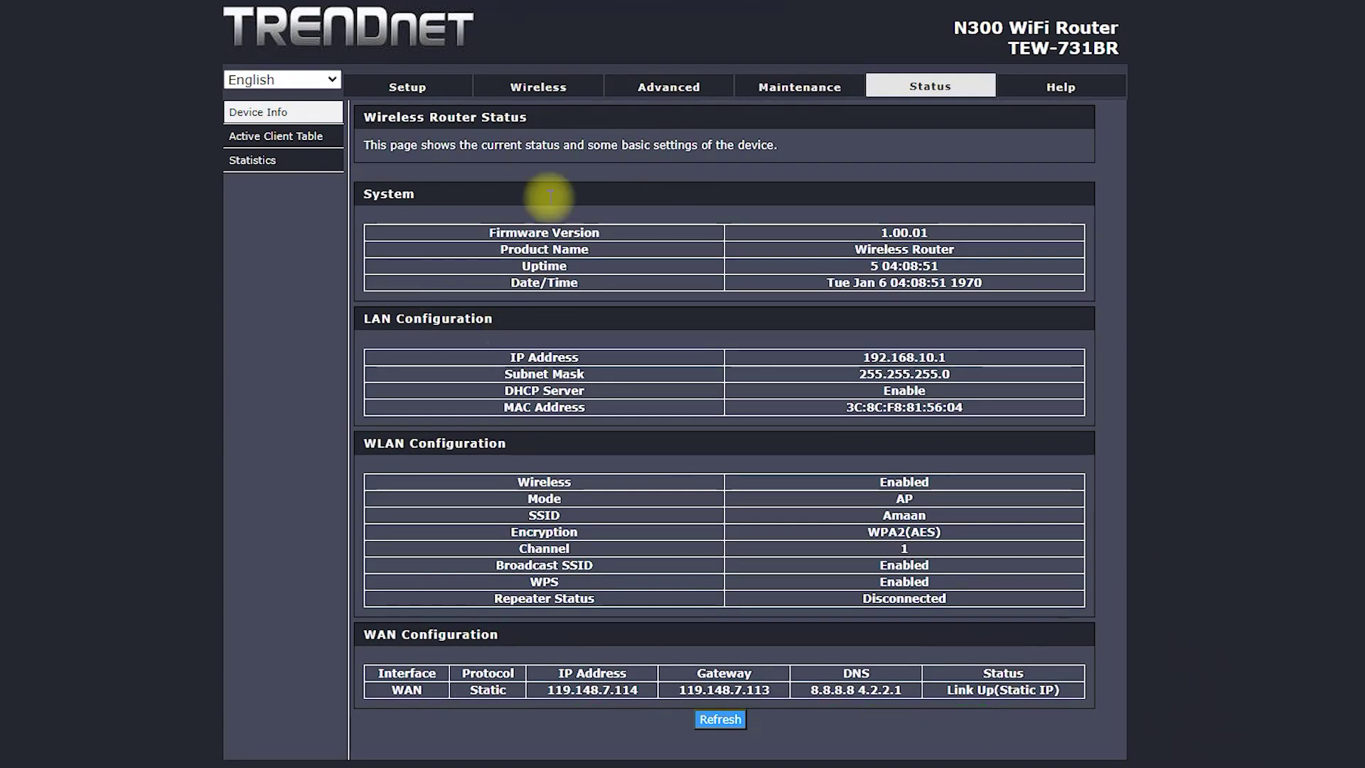
# Step: Open the setup wizard and review the Dynamic IP, Static IP and PPPoE options for the WAN connection type
pyautogui.click(427, 92)
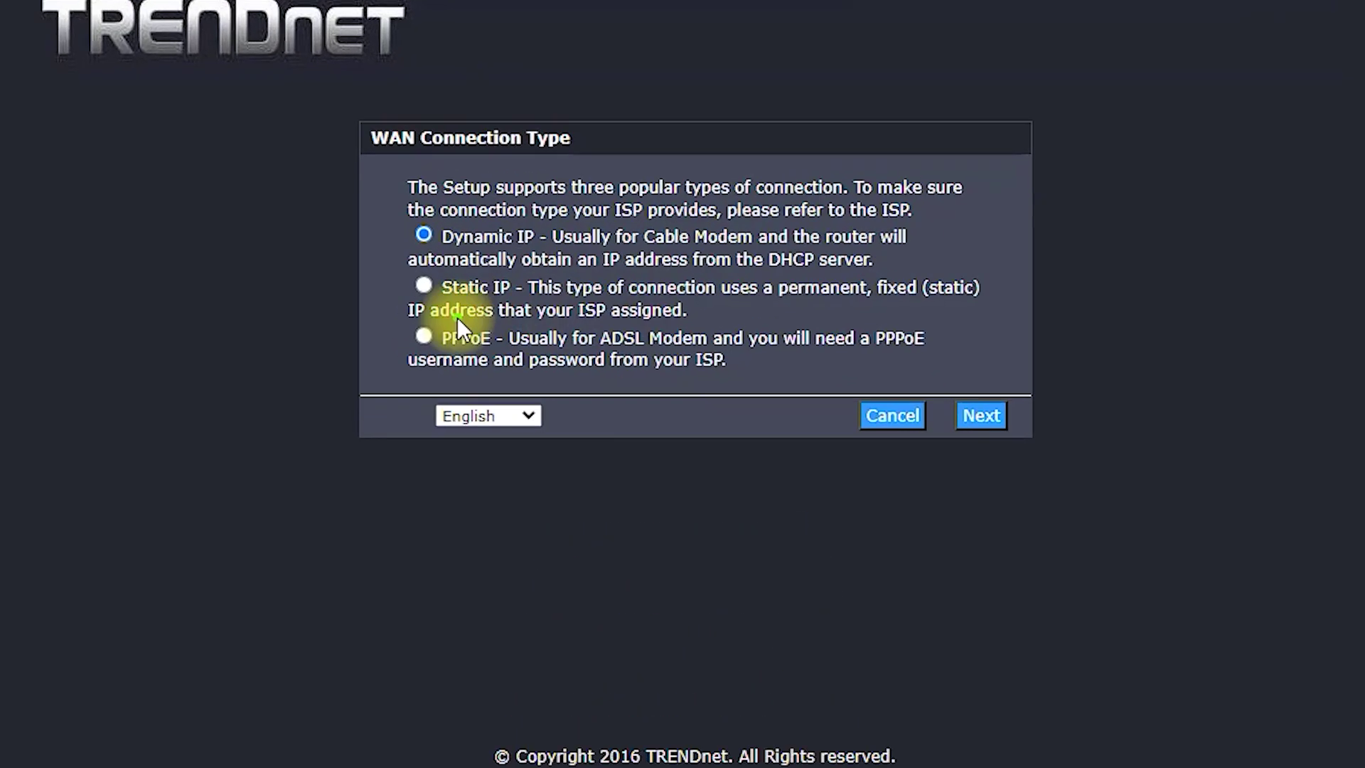
pyautogui.moveTo(319, 448); pyautogui.dragTo(485, 462)
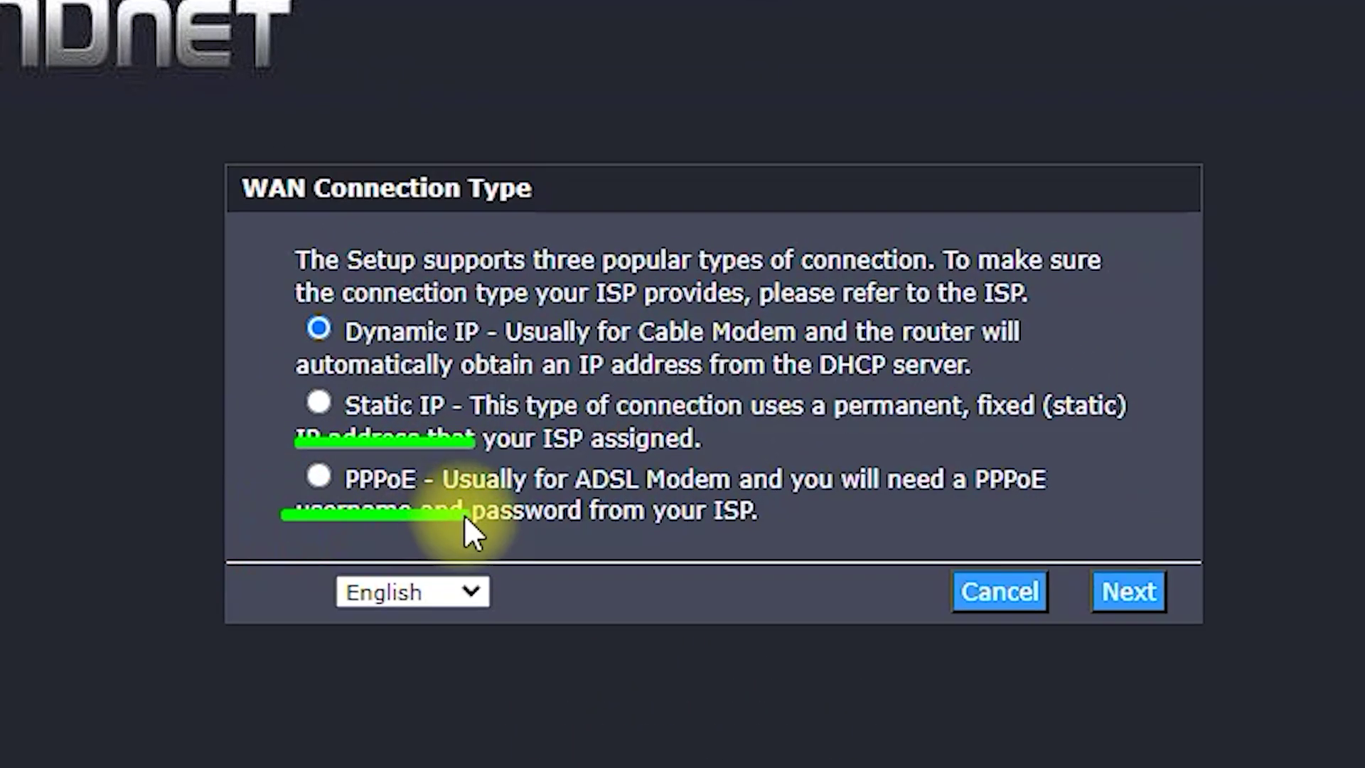
pyautogui.moveTo(288, 365)
pyautogui.mouseDown()
pyautogui.moveTo(525, 350)
pyautogui.moveTo(272, 274)
pyautogui.moveTo(310, 376)
pyautogui.moveTo(274, 442)
pyautogui.moveTo(306, 390)
pyautogui.mouseUp()
pyautogui.moveTo(428, 446)
pyautogui.mouseDown()
pyautogui.moveTo(357, 373)
pyautogui.moveTo(258, 399)
pyautogui.moveTo(288, 431)
pyautogui.mouseUp()
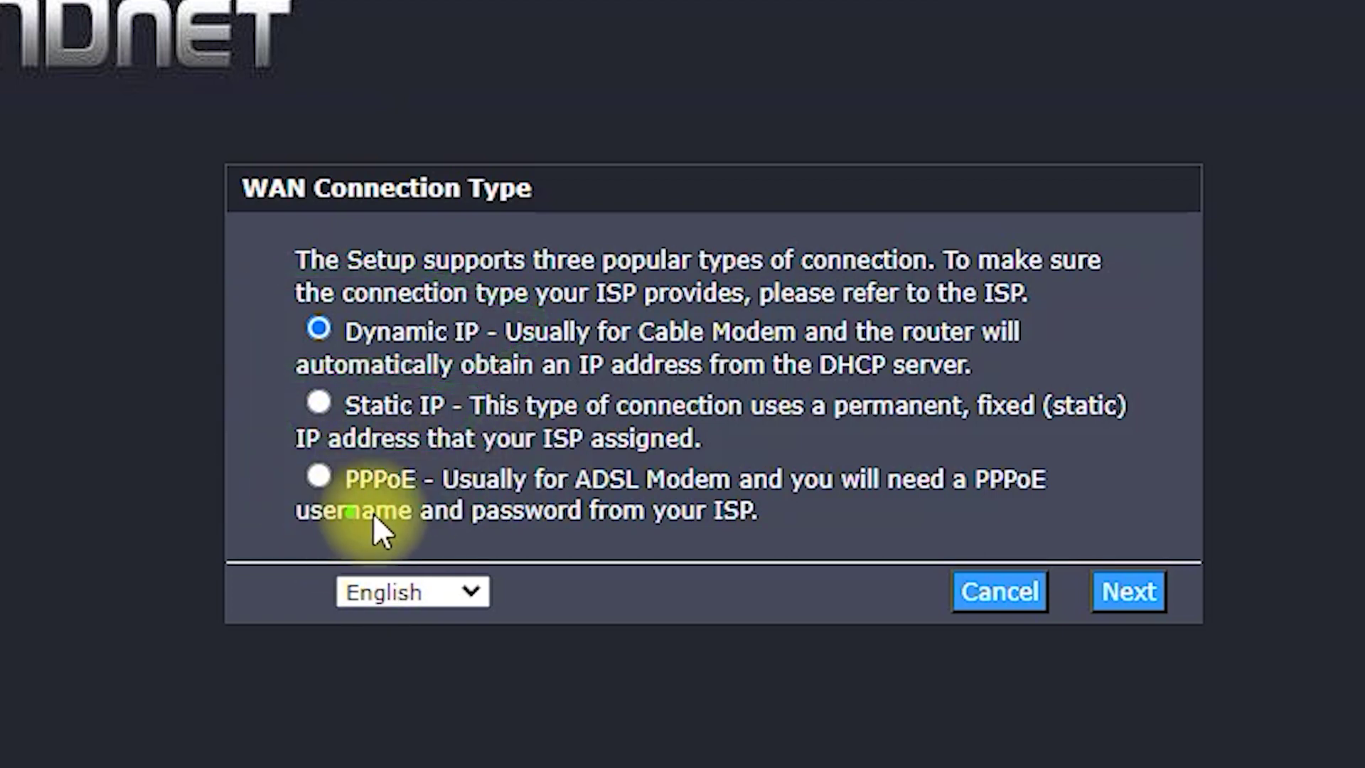
pyautogui.moveTo(297, 532)
pyautogui.mouseDown()
pyautogui.moveTo(368, 532)
pyautogui.moveTo(322, 445)
pyautogui.moveTo(265, 497)
pyautogui.moveTo(310, 532)
pyautogui.mouseUp()
pyautogui.click(557, 538)
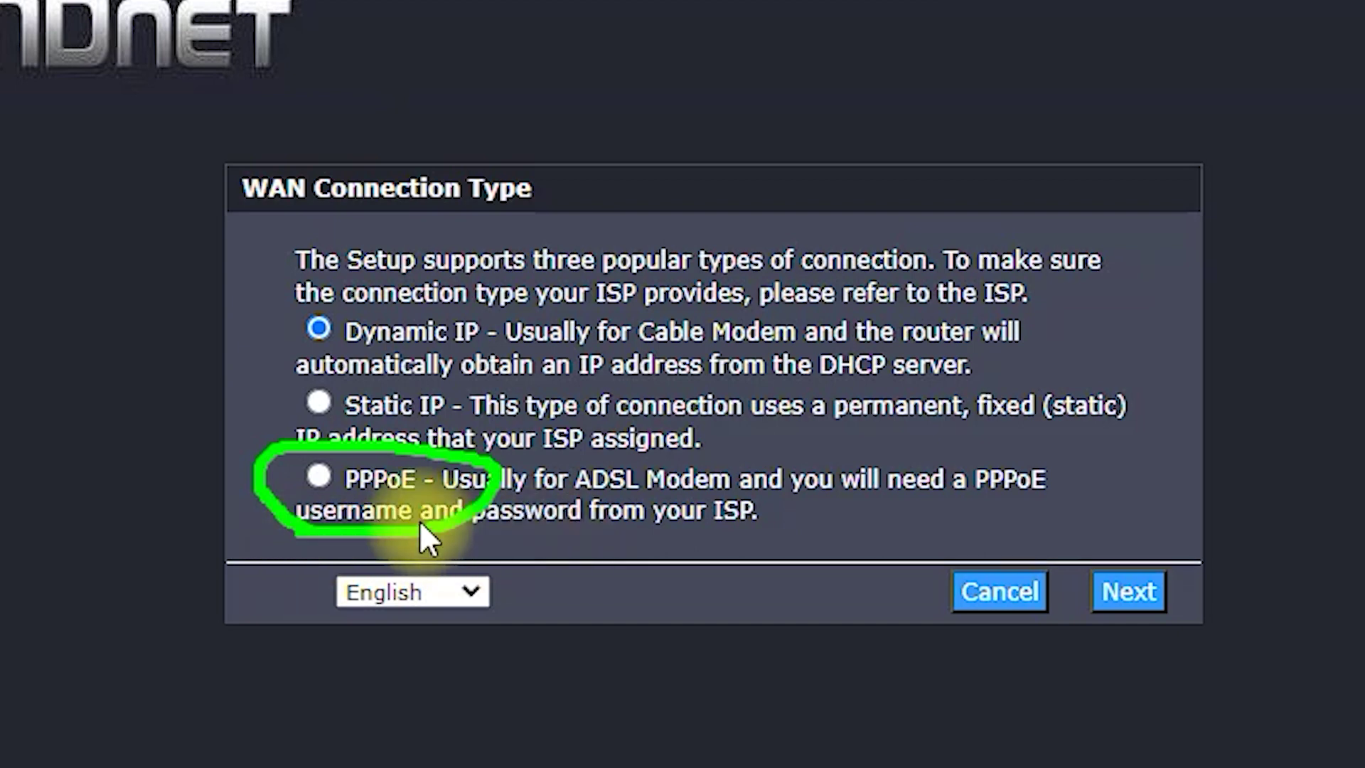
pyautogui.moveTo(280, 435)
pyautogui.mouseDown()
pyautogui.moveTo(472, 448)
pyautogui.moveTo(253, 359)
pyautogui.moveTo(356, 444)
pyautogui.mouseUp()
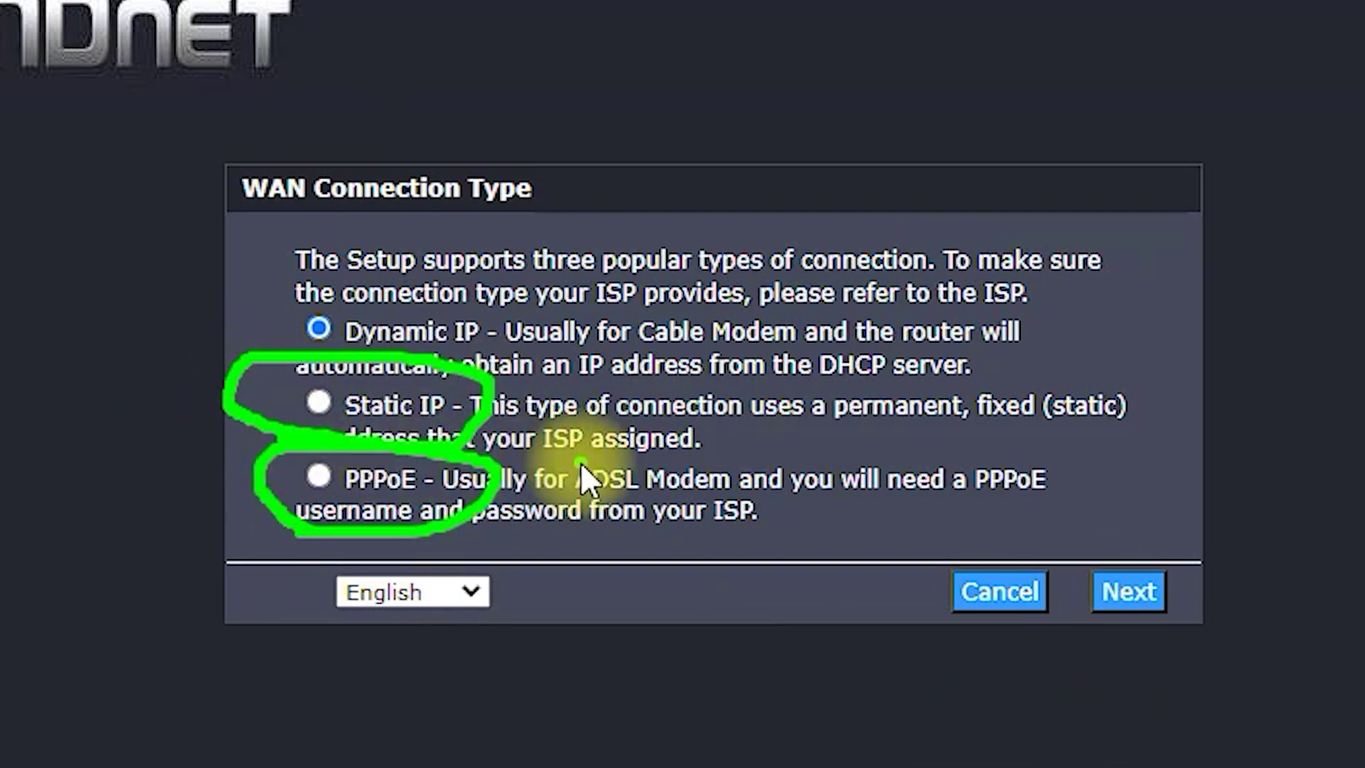
pyautogui.moveTo(530, 341)
pyautogui.mouseDown()
pyautogui.moveTo(306, 282)
pyautogui.moveTo(270, 342)
pyautogui.moveTo(359, 379)
pyautogui.mouseUp()
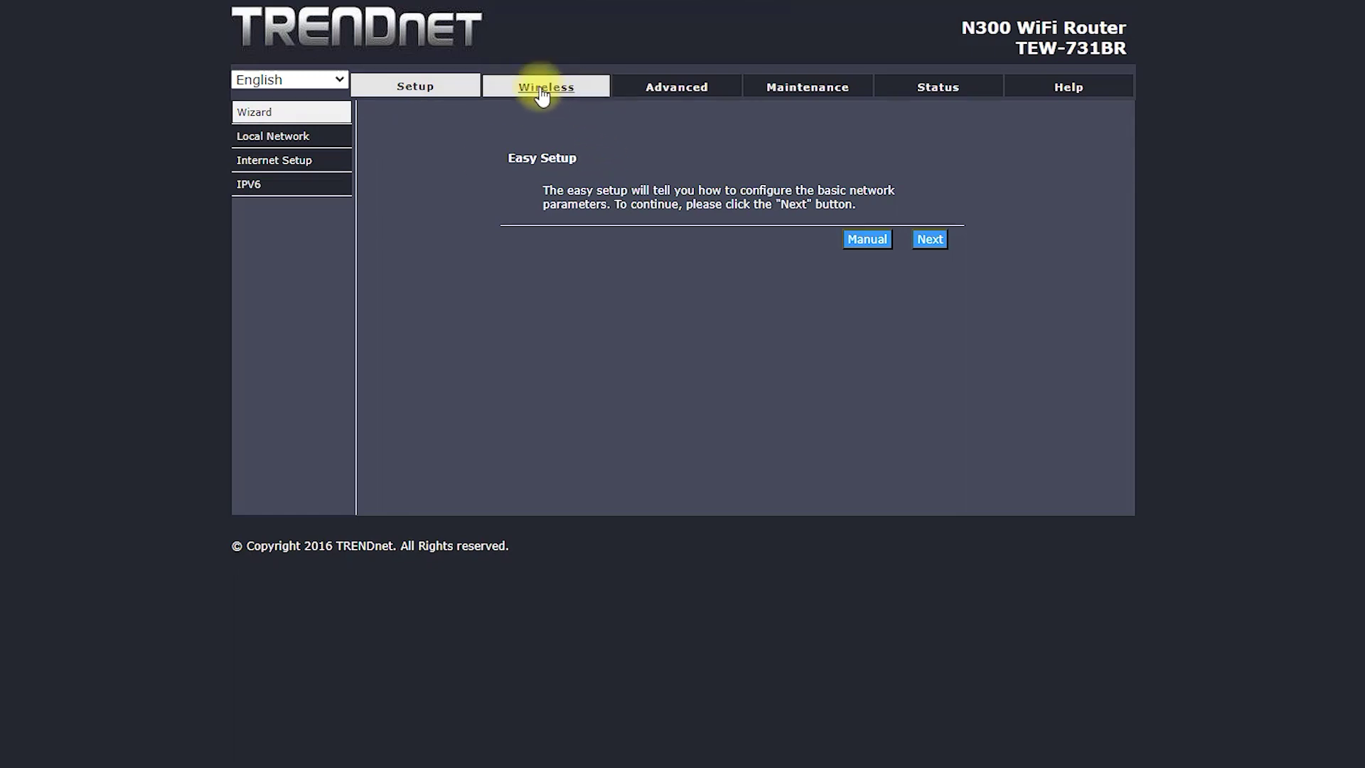
# Step: Open the basic wireless settings and set the network name (SSID) to "Rename"
pyautogui.click(542, 92)
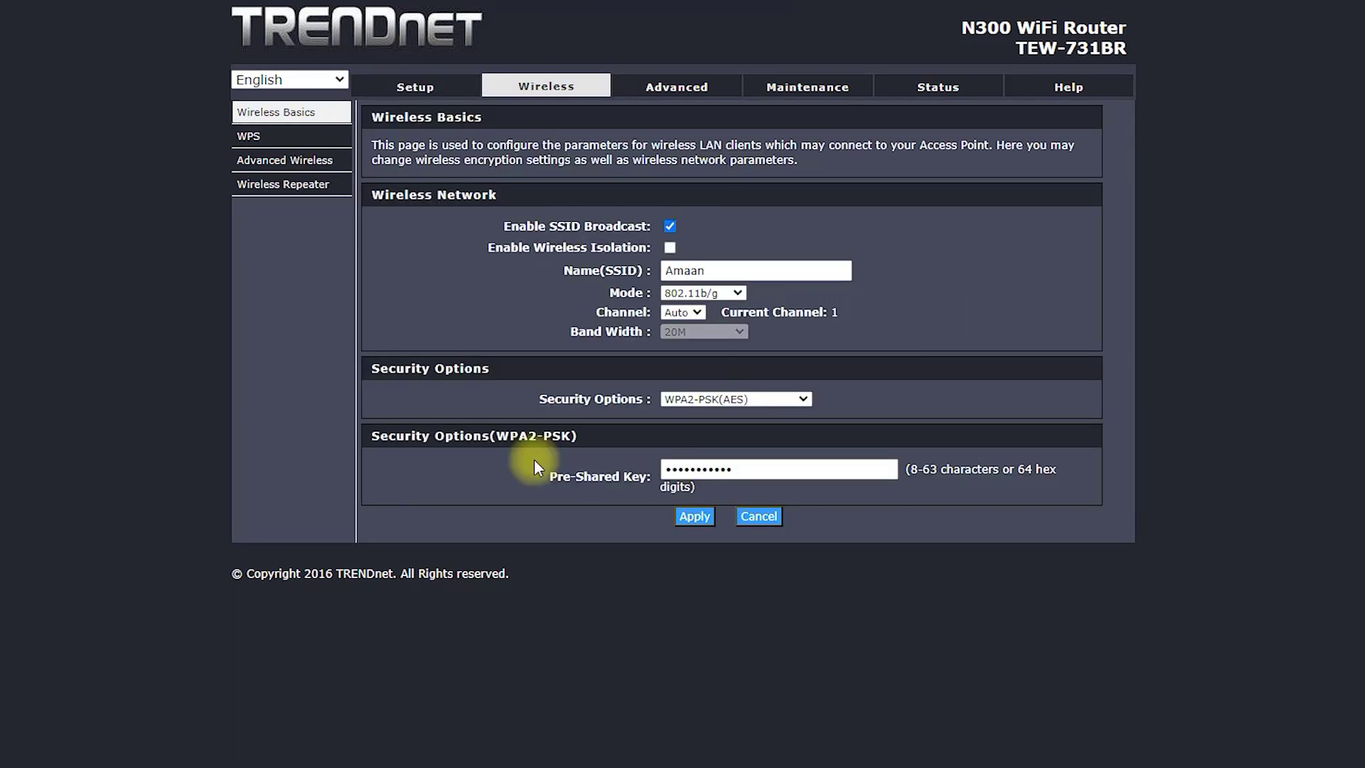
pyautogui.doubleClick(682, 270)
pyautogui.click(744, 270)
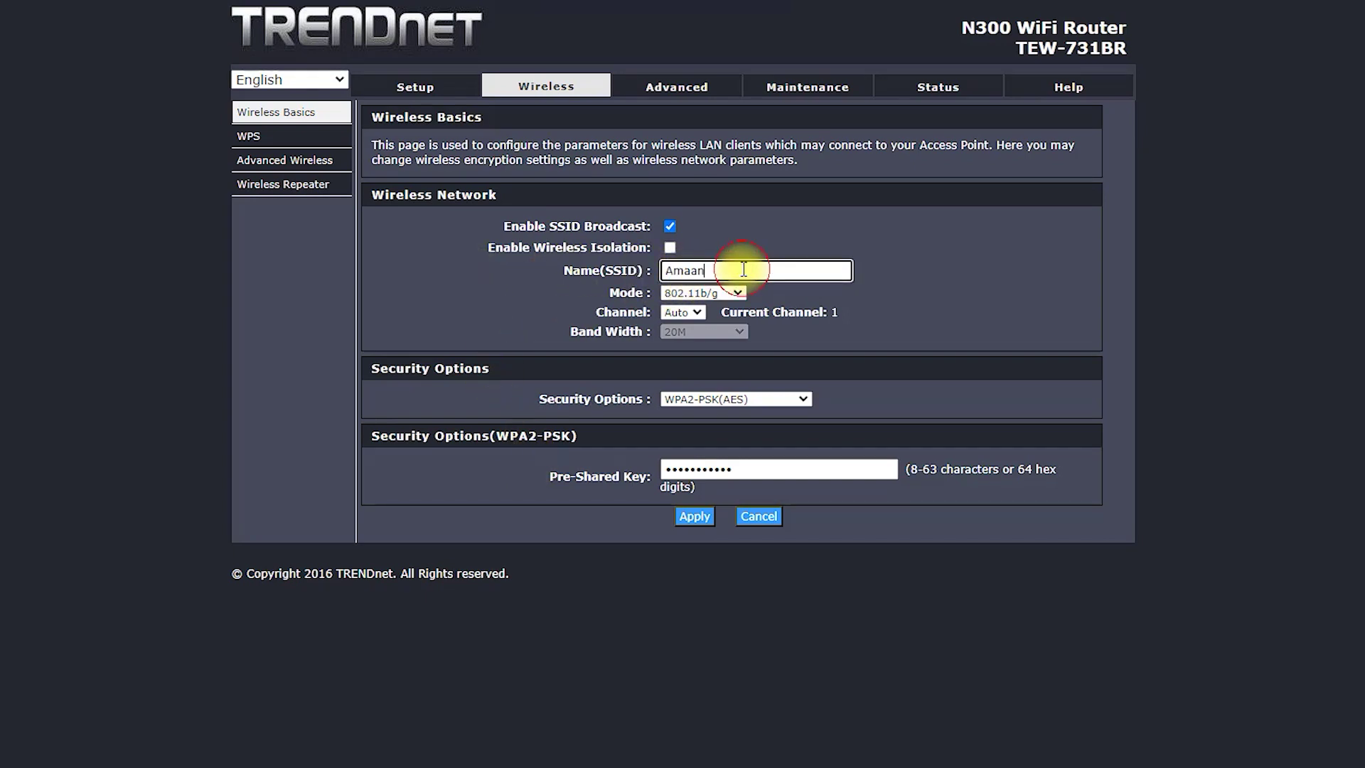
pyautogui.moveTo(744, 270); pyautogui.dragTo(539, 273)
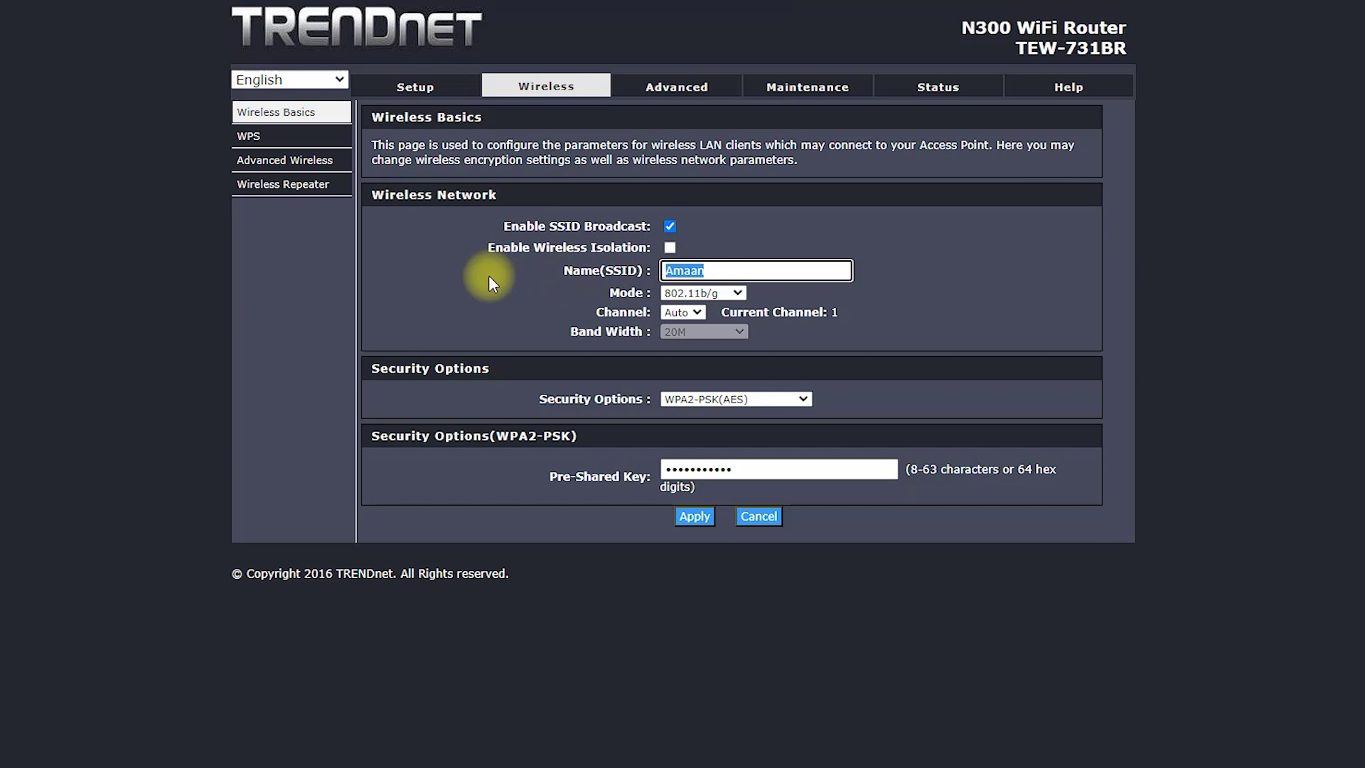
pyautogui.write('Rename')
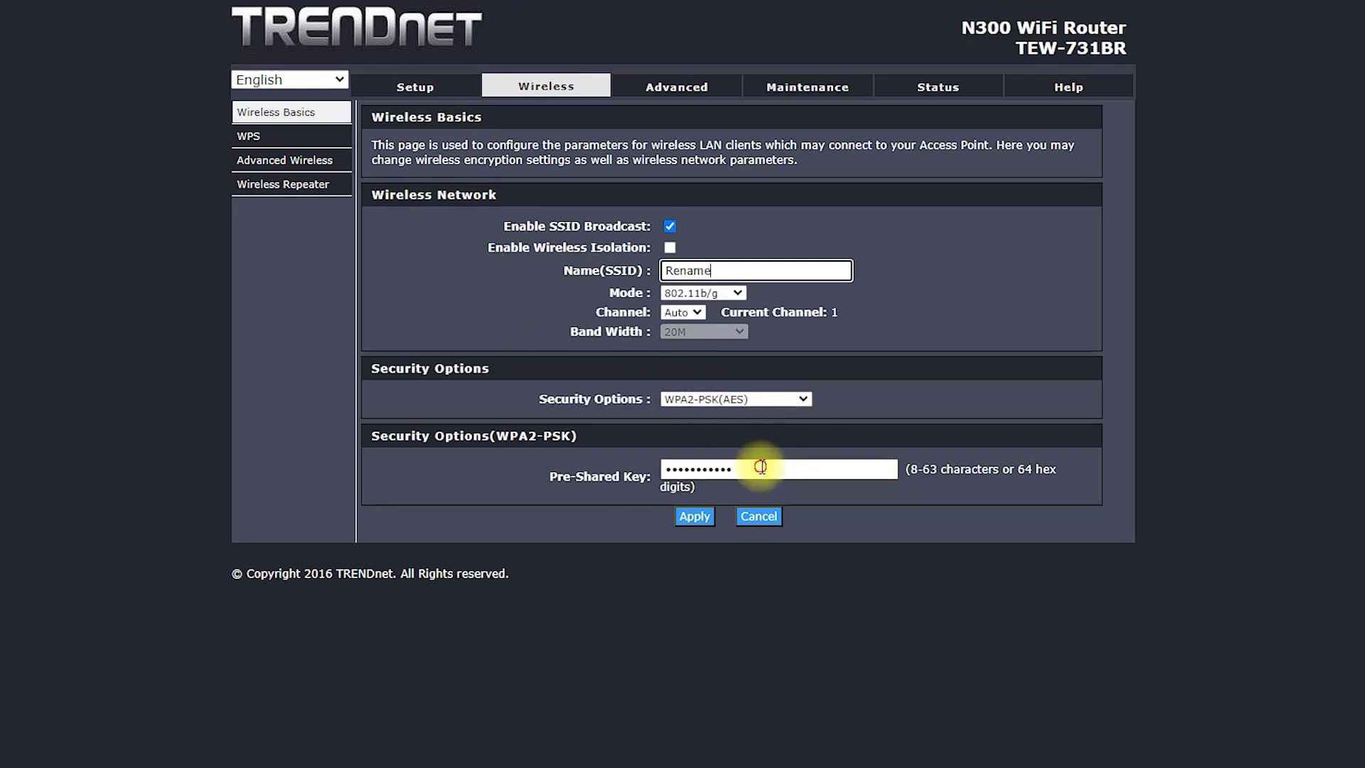
# Step: Clear the WPA2 pre-shared key and make its field ready for a new key
pyautogui.click(662, 464)
pyautogui.doubleClick(663, 463)
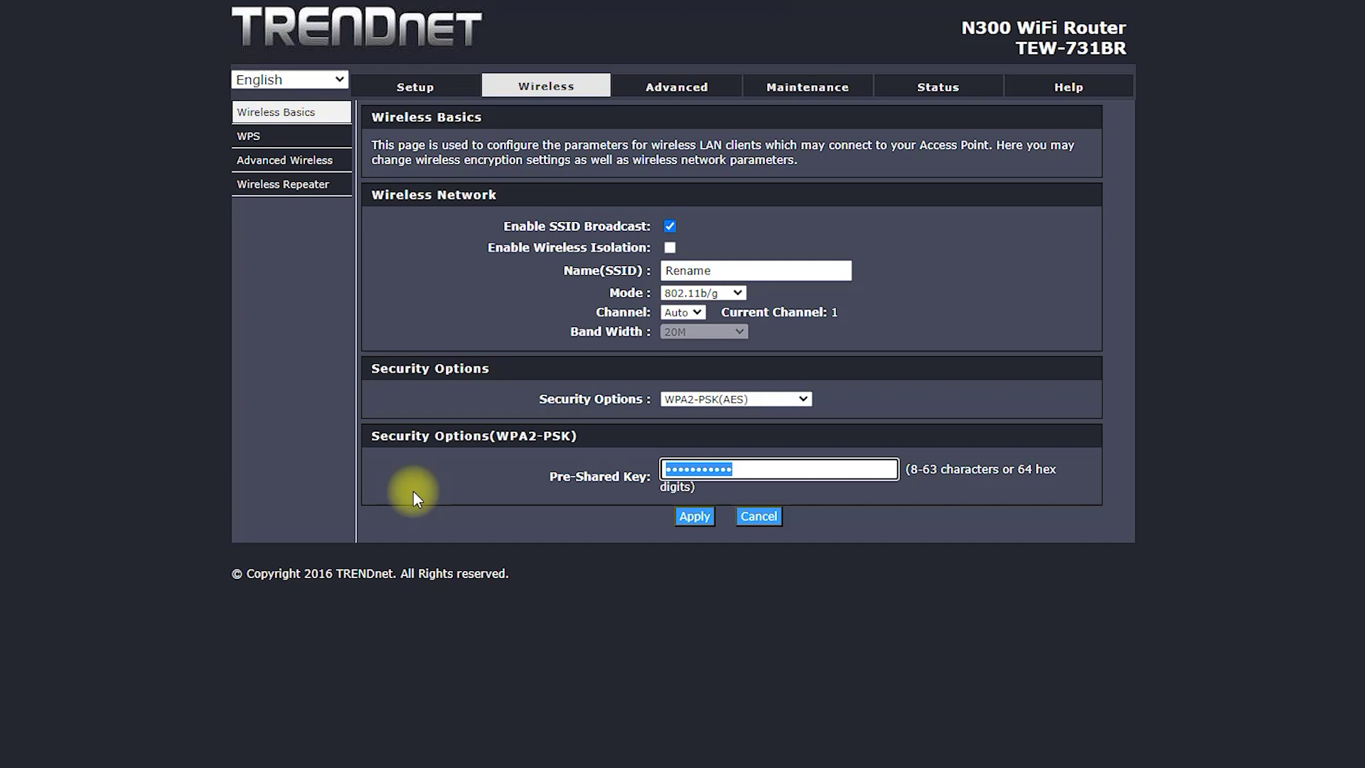
pyautogui.press('BackSpace')
pyautogui.write('a')
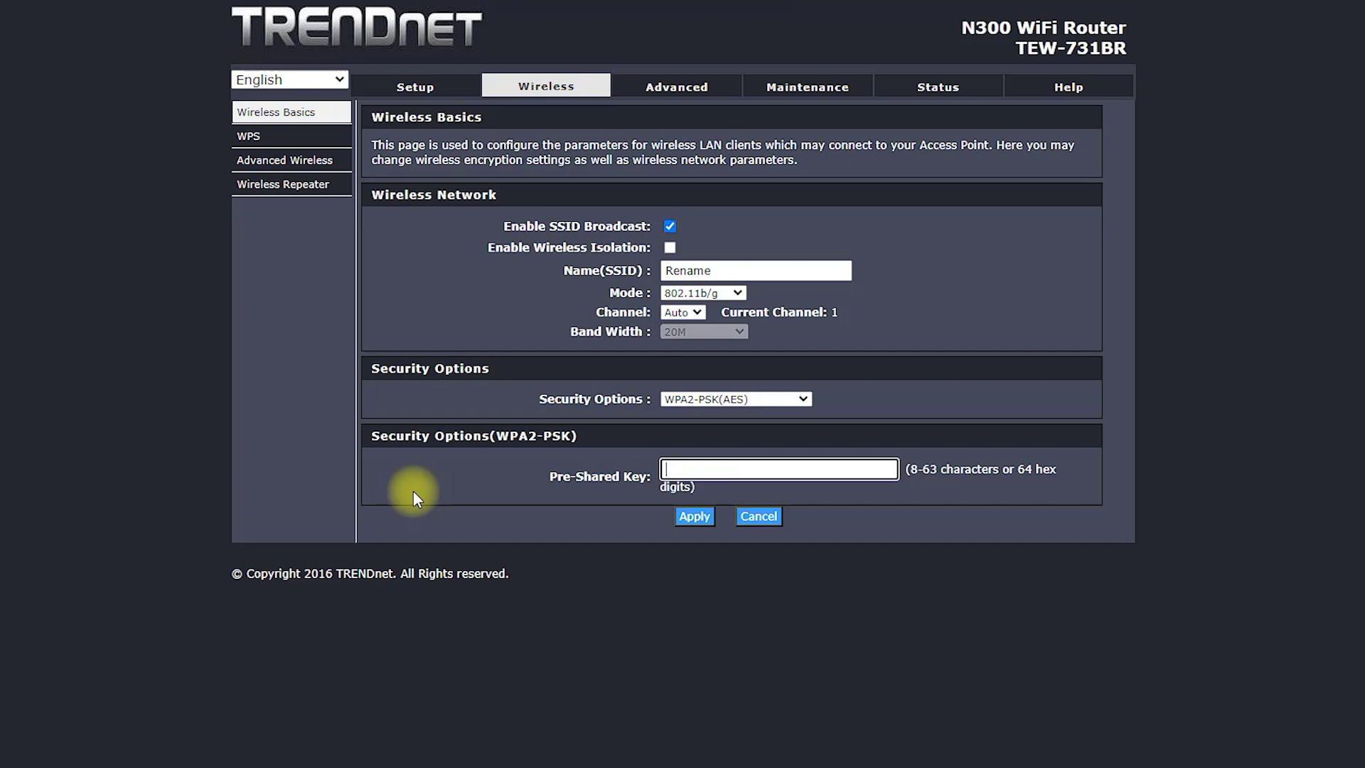
pyautogui.click(942, 469)
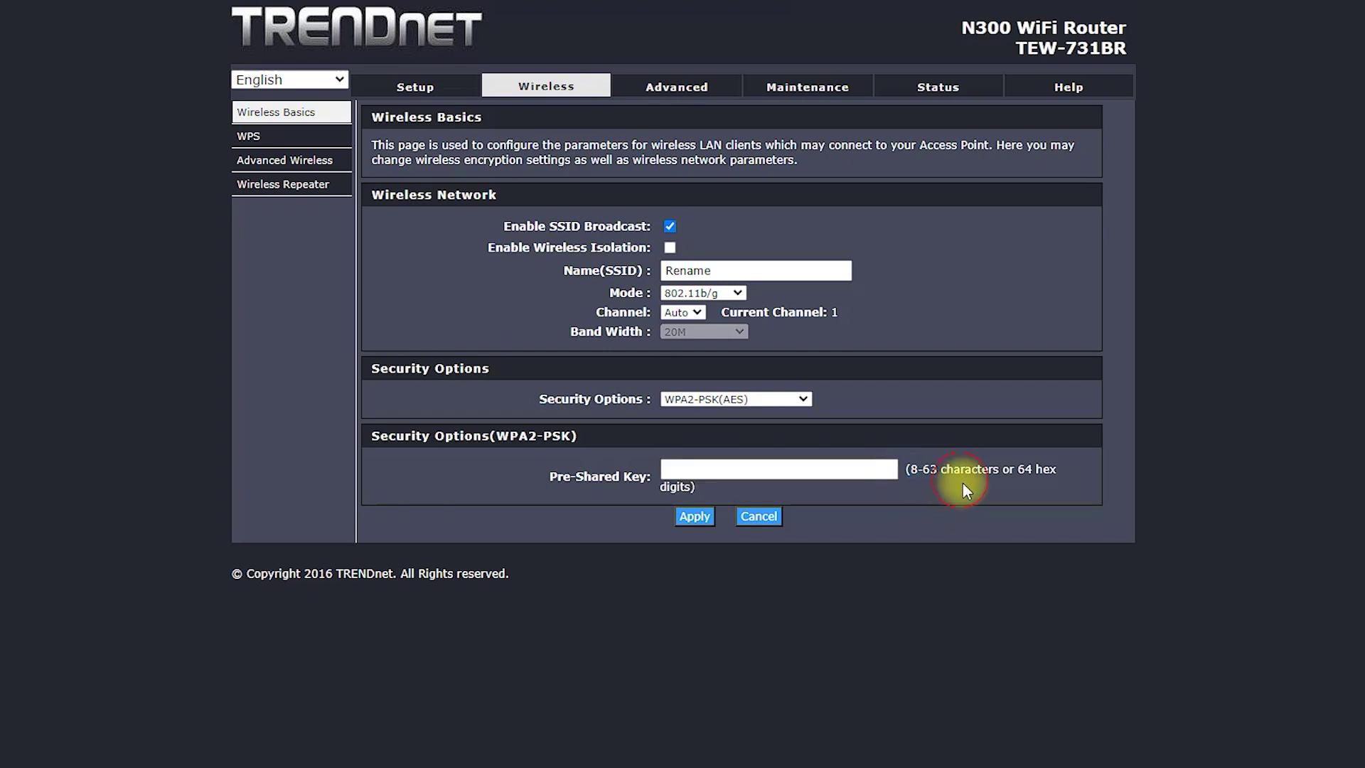
pyautogui.click(838, 471)
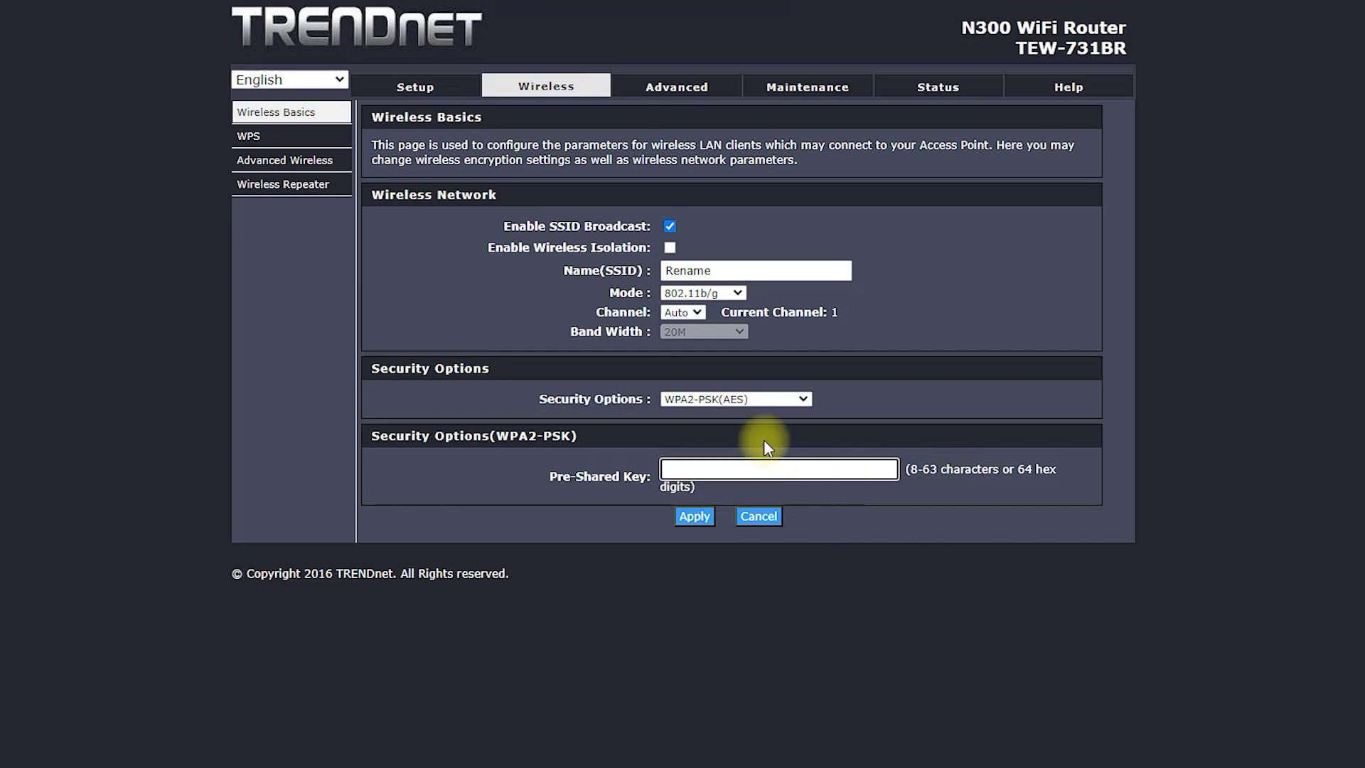
# Step: Review the channel choices for the wireless network without selecting a different one
pyautogui.click(689, 312)
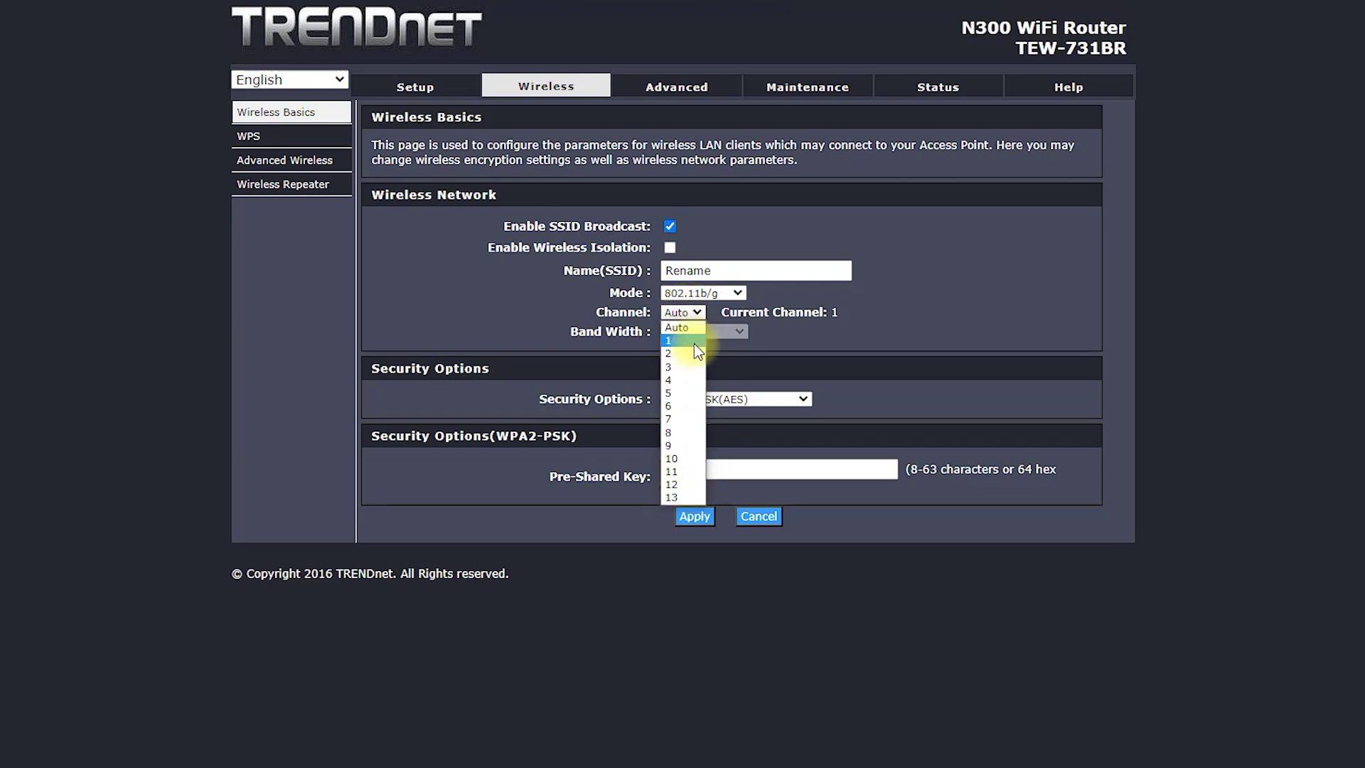
pyautogui.click(459, 317)
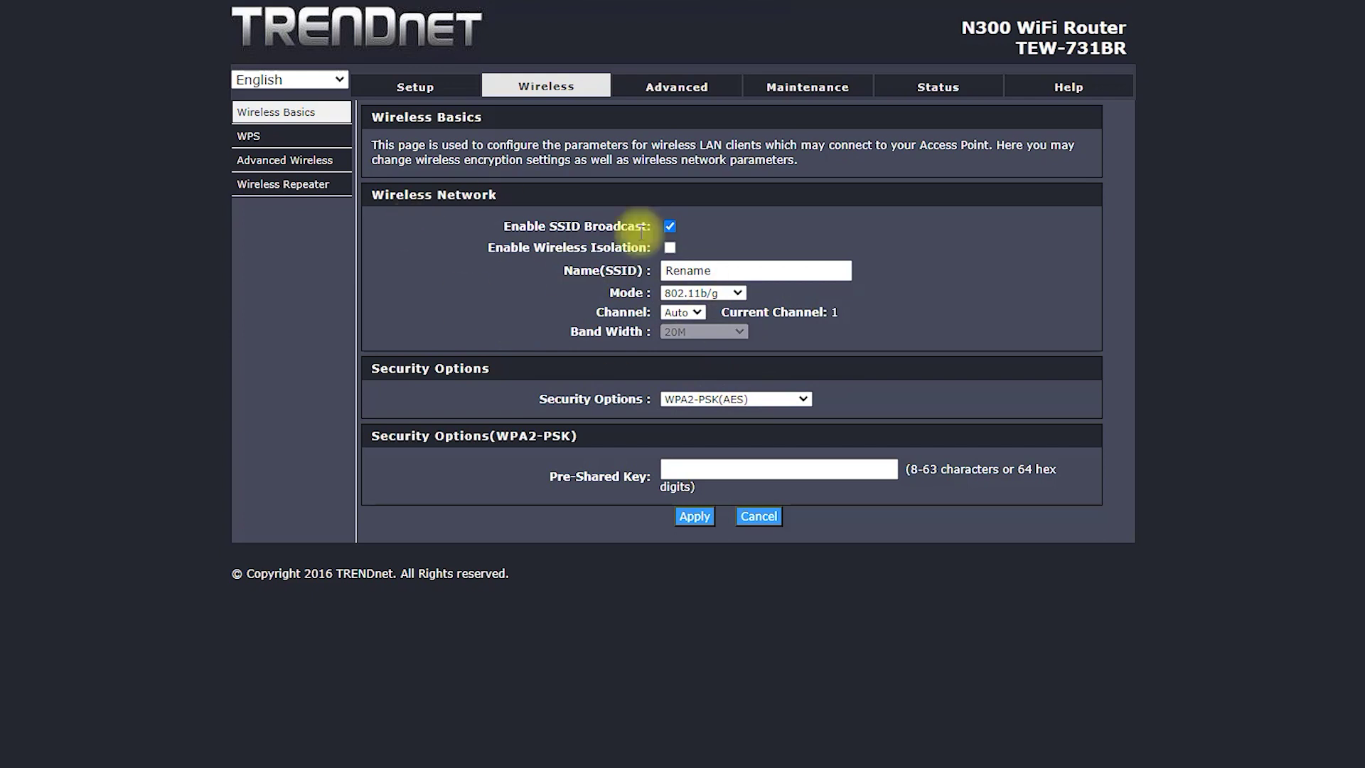
pyautogui.click(248, 136)
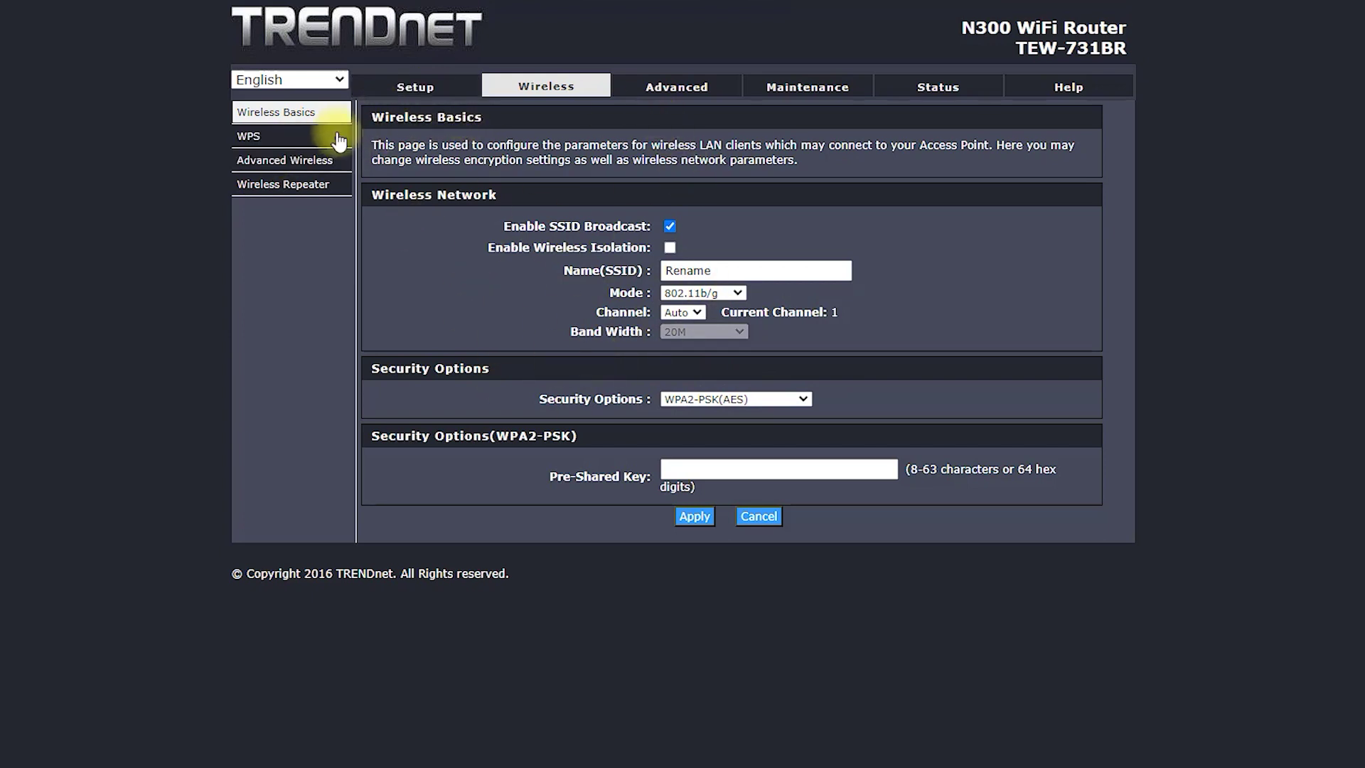
# Step: Open the advanced access control list and examine the WAN setting and the current ACL entries
pyautogui.click(693, 86)
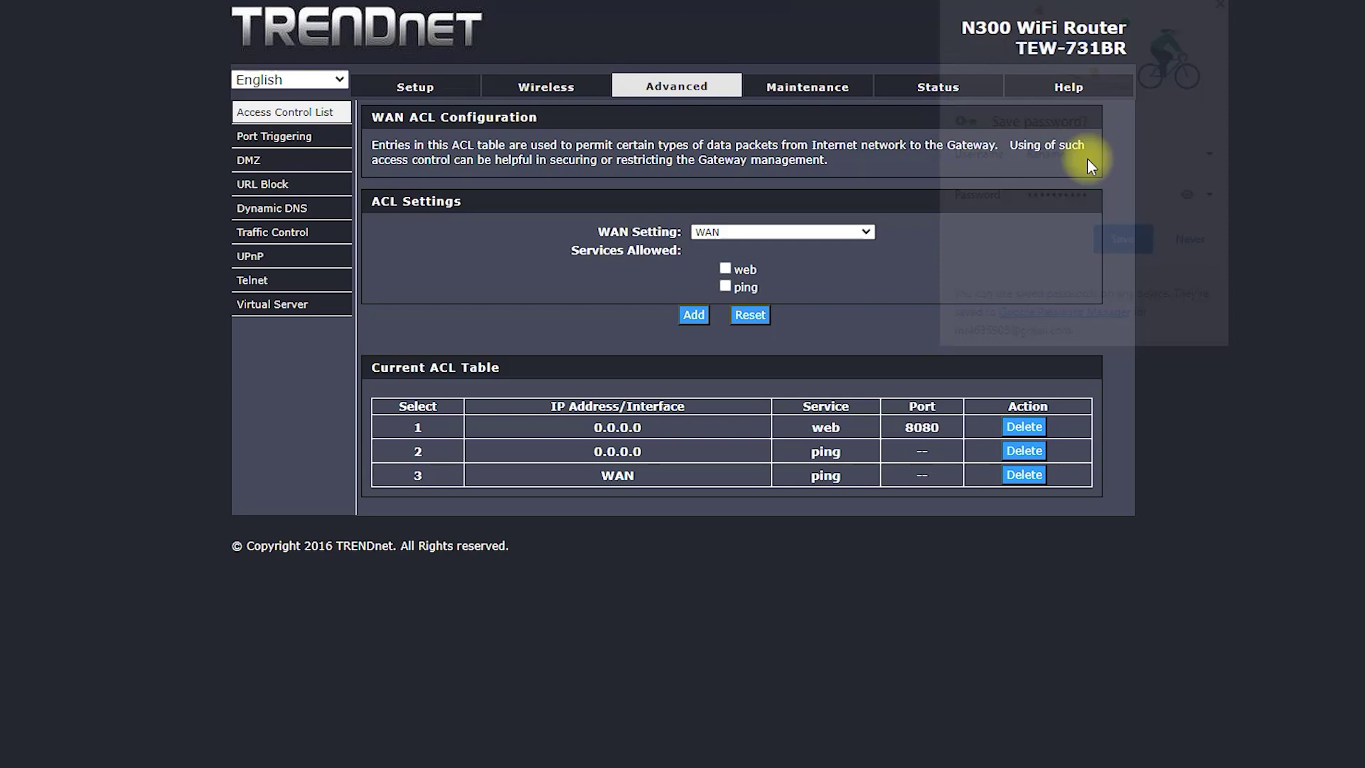
pyautogui.click(839, 231)
pyautogui.click(842, 231)
pyautogui.click(972, 237)
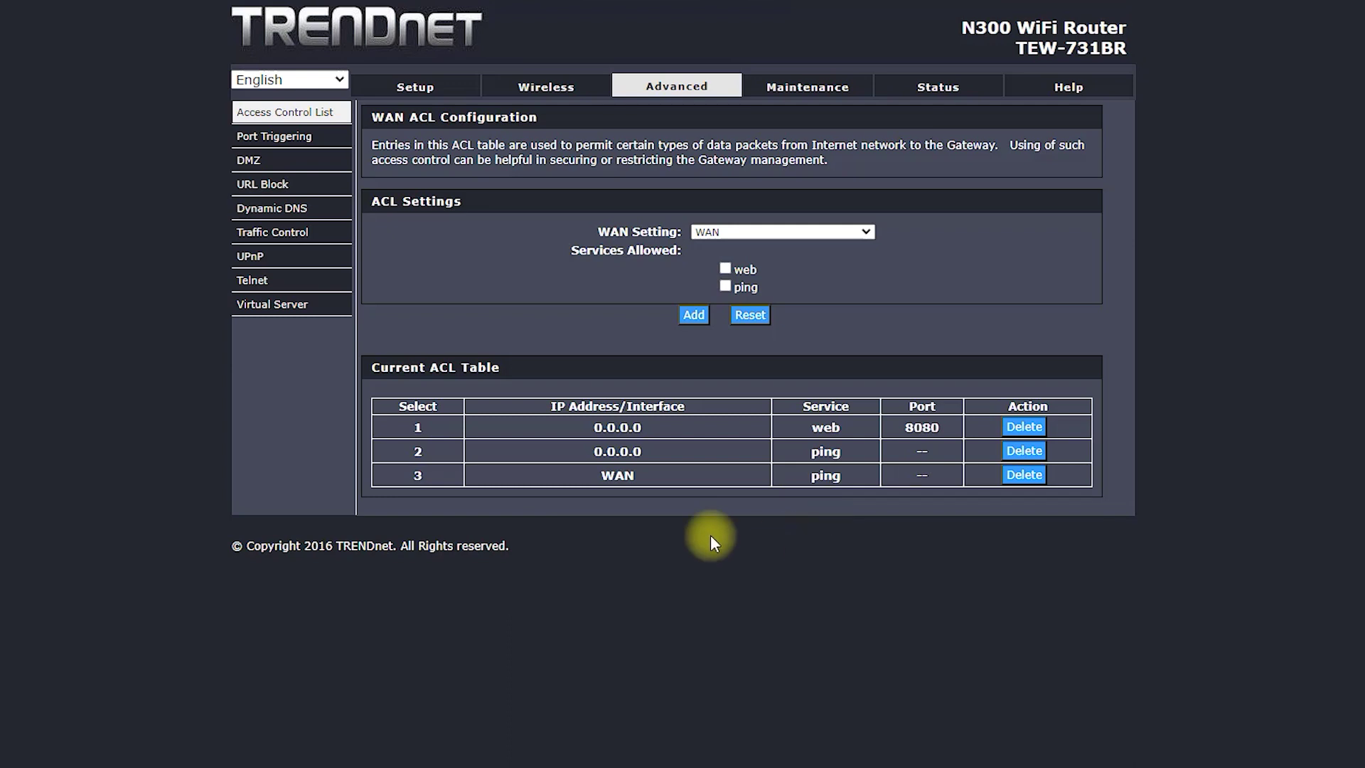
pyautogui.moveTo(673, 429); pyautogui.dragTo(575, 428)
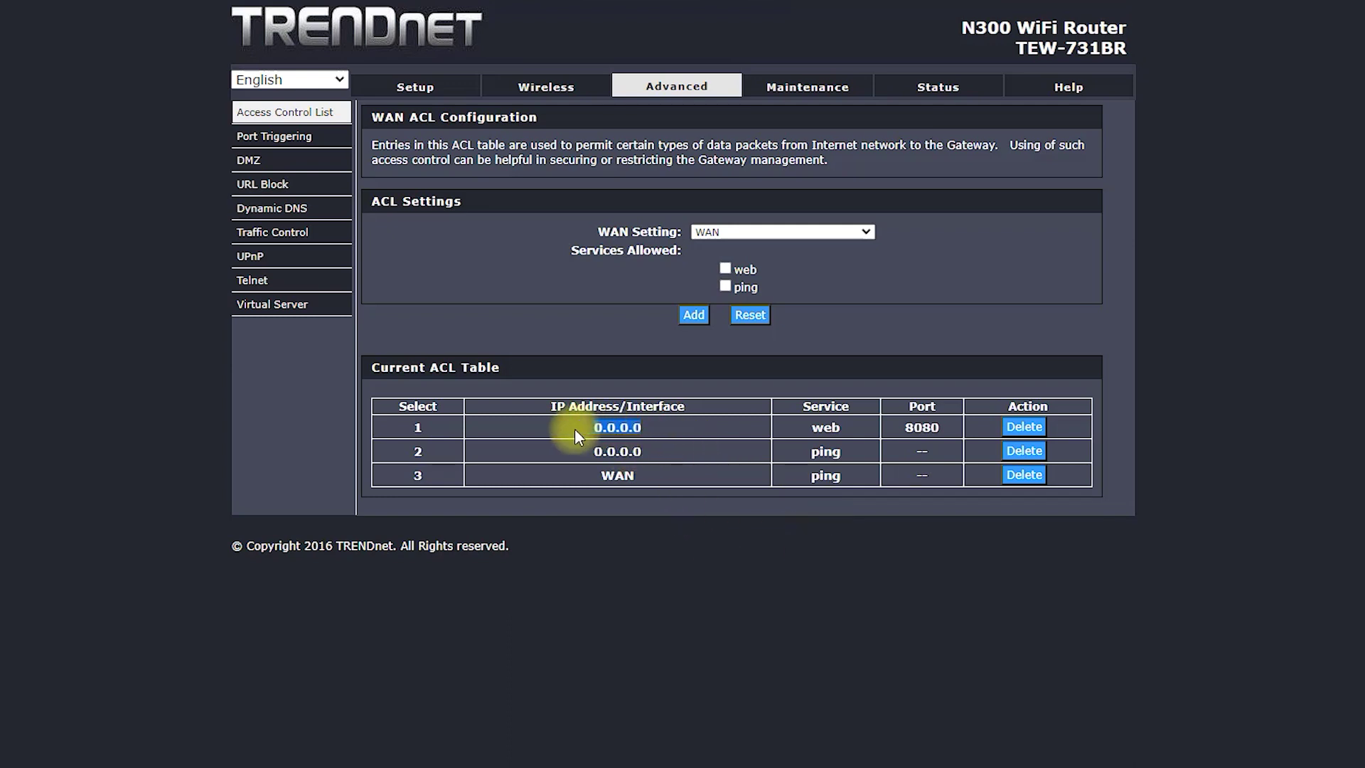
pyautogui.moveTo(860, 429); pyautogui.dragTo(795, 429)
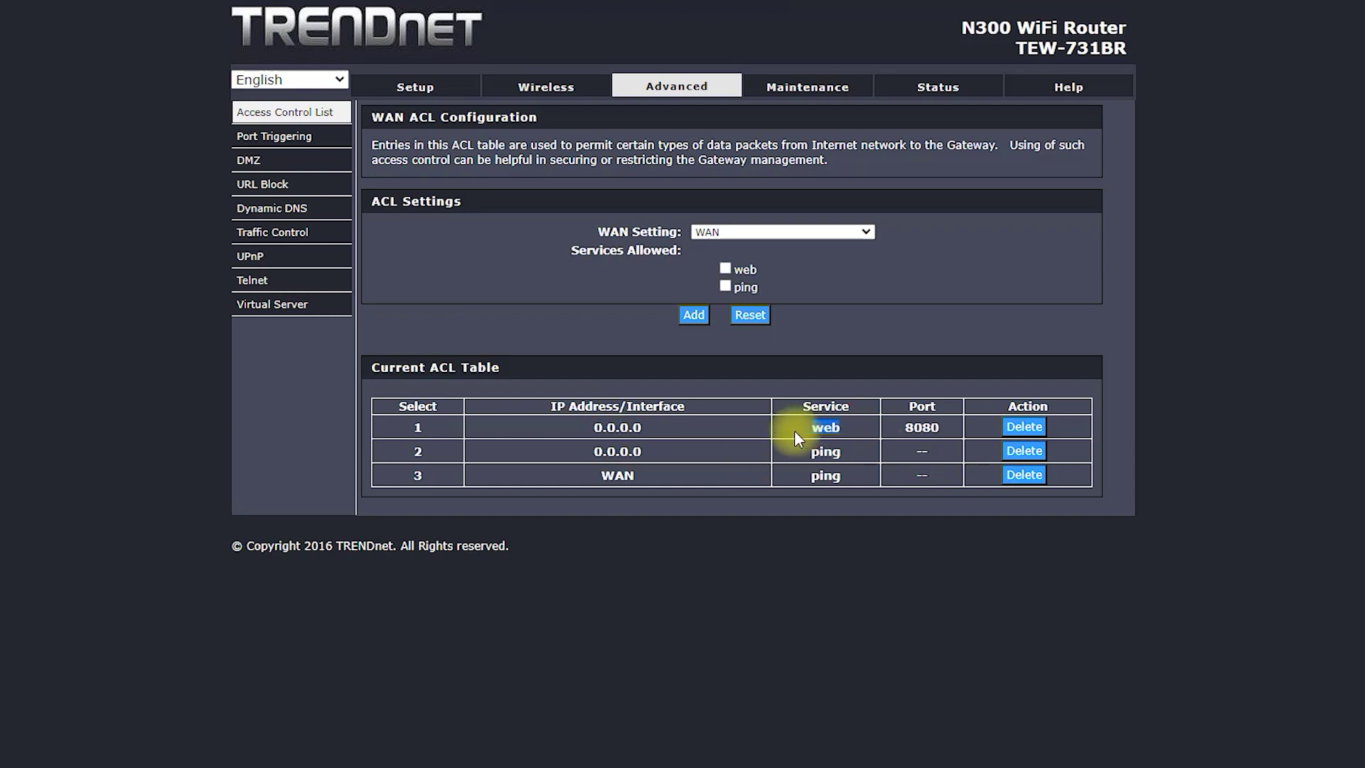
# Step: Allow the web service in the ACL settings for the WAN interface and open its port for editing
pyautogui.click(726, 269)
pyautogui.doubleClick(759, 269)
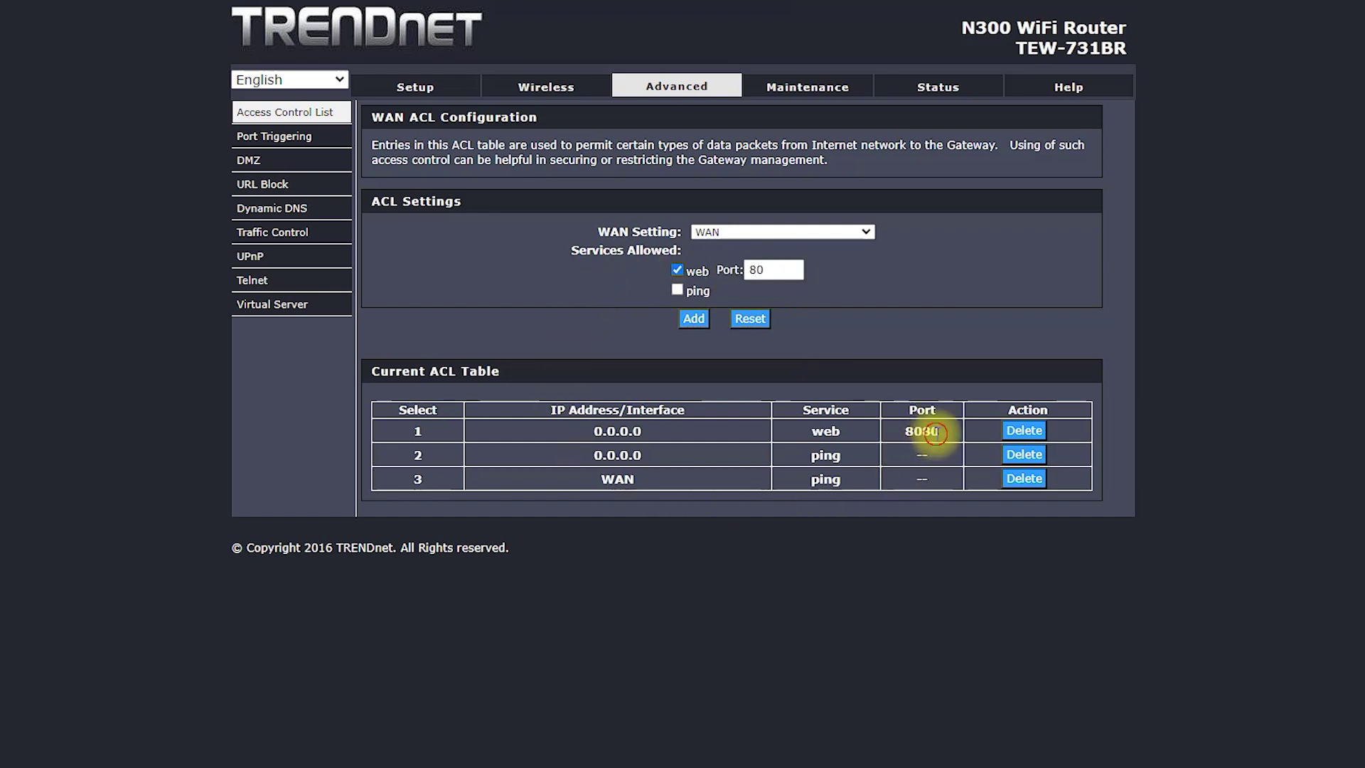
pyautogui.click(782, 273)
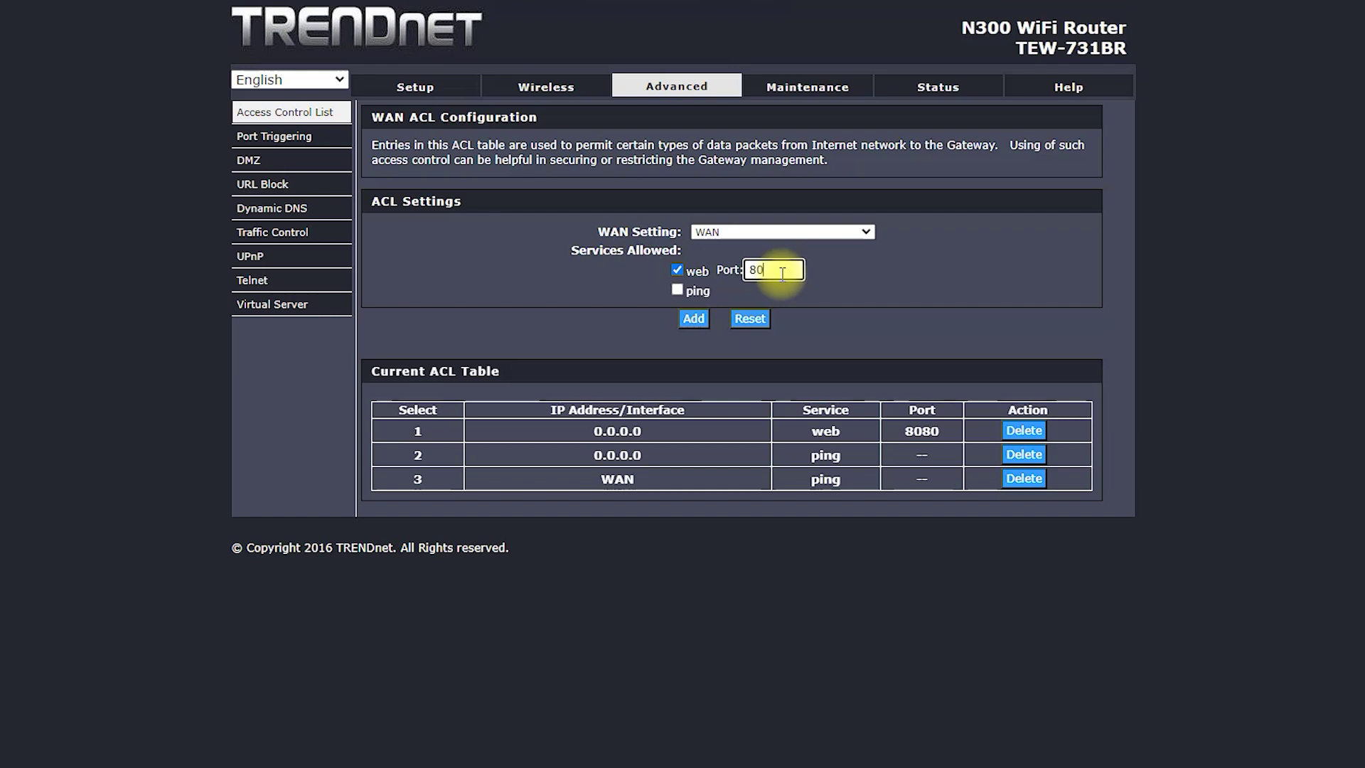
# Step: Try facebook.com as a keyword in the URL blocking configuration without adding it, and clear the keyword field
pyautogui.click(279, 136)
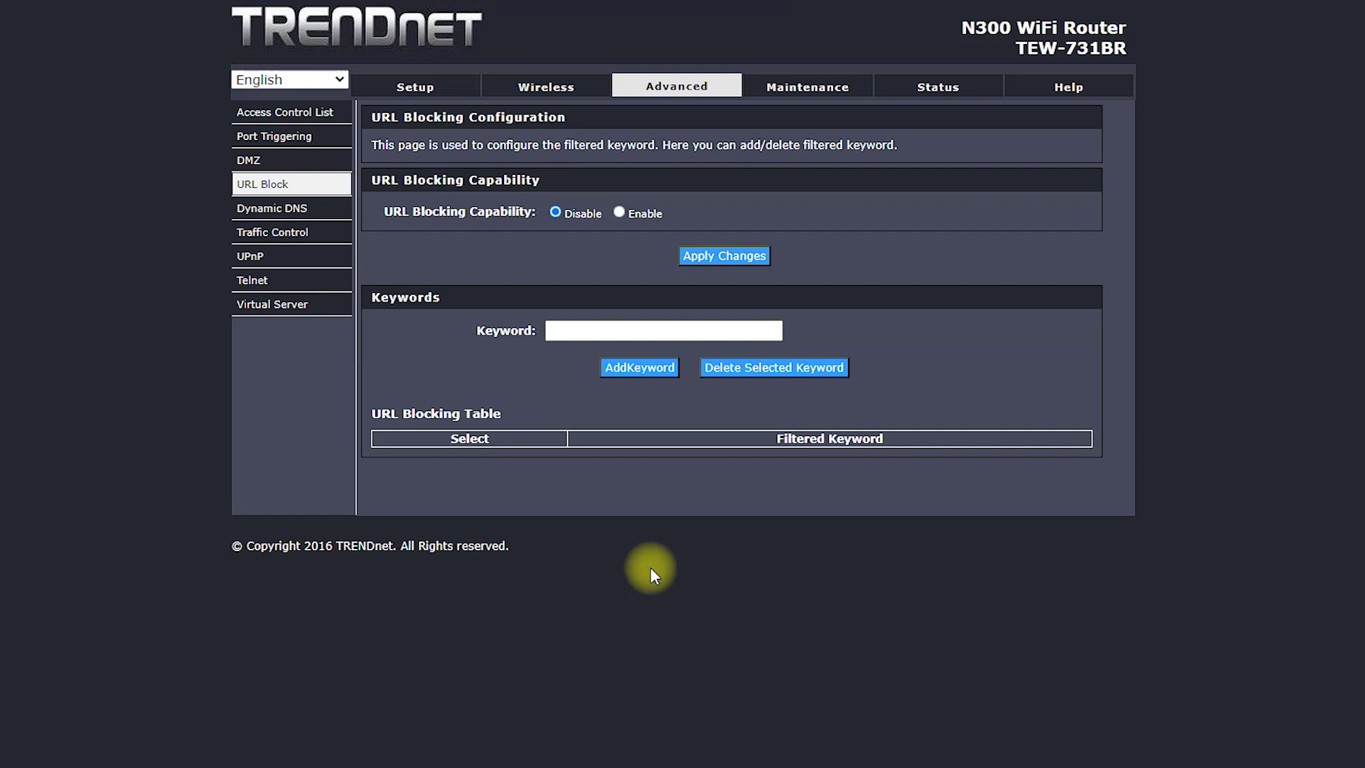
pyautogui.click(584, 327)
pyautogui.write('fac')
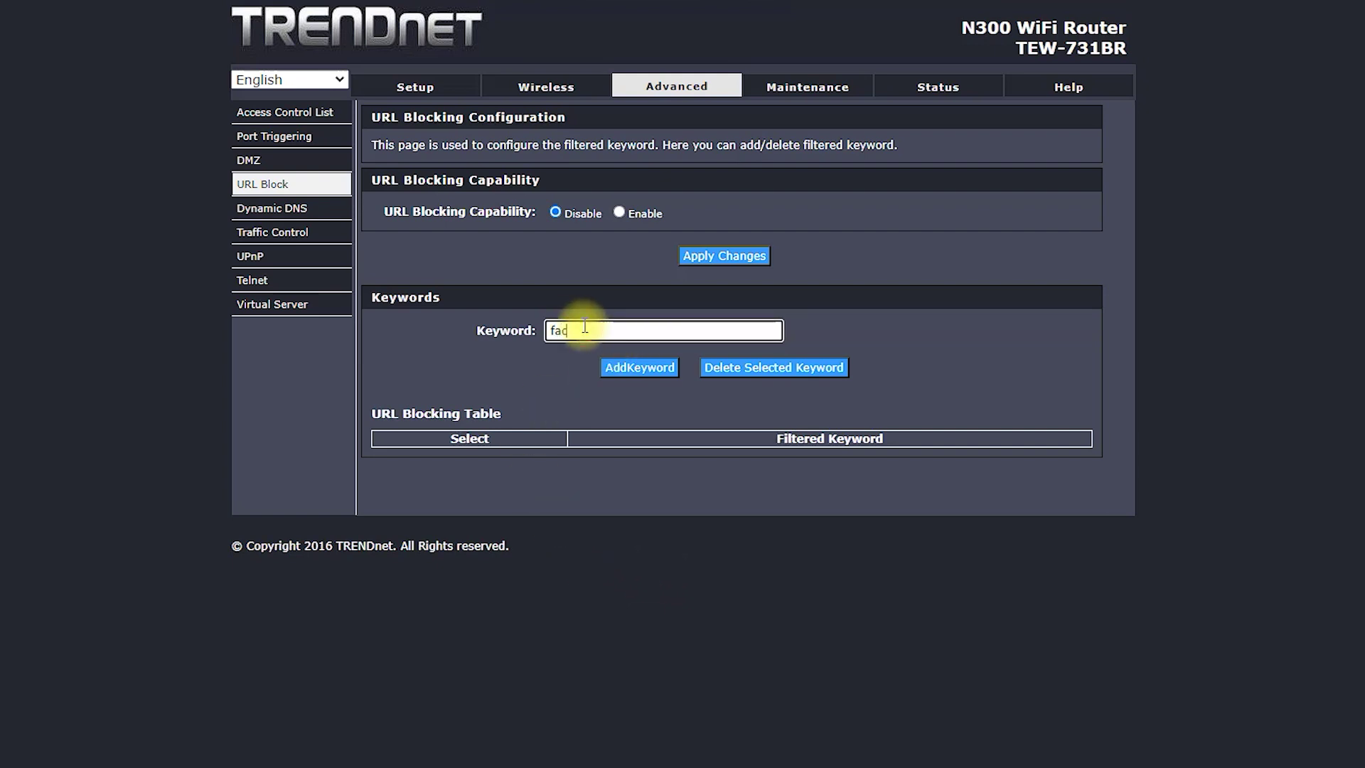
pyautogui.write('ebook.com')
pyautogui.moveTo(685, 332); pyautogui.dragTo(479, 331)
pyautogui.press('BackSpace')
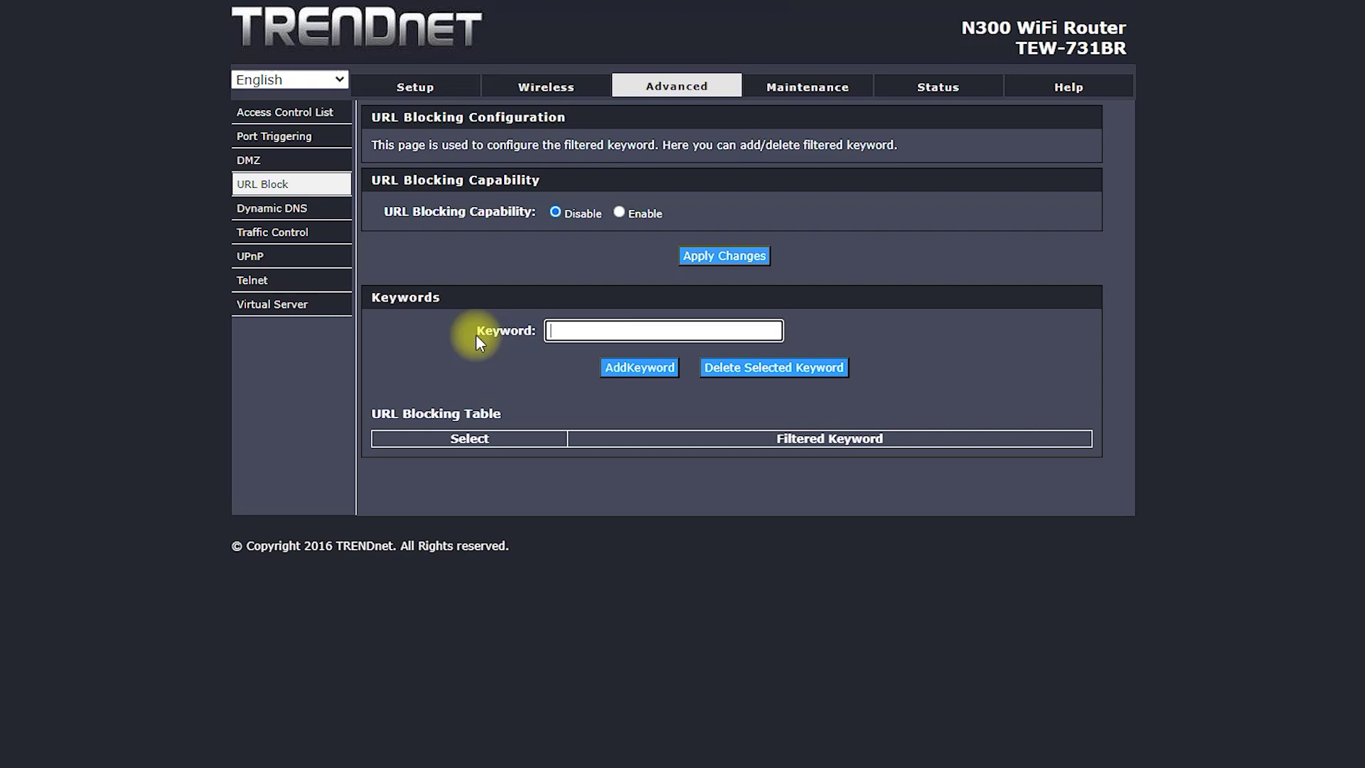
# Step: Open the Dynamic DNS configuration and review the DDNS provider choices without selecting a different one
pyautogui.click(286, 213)
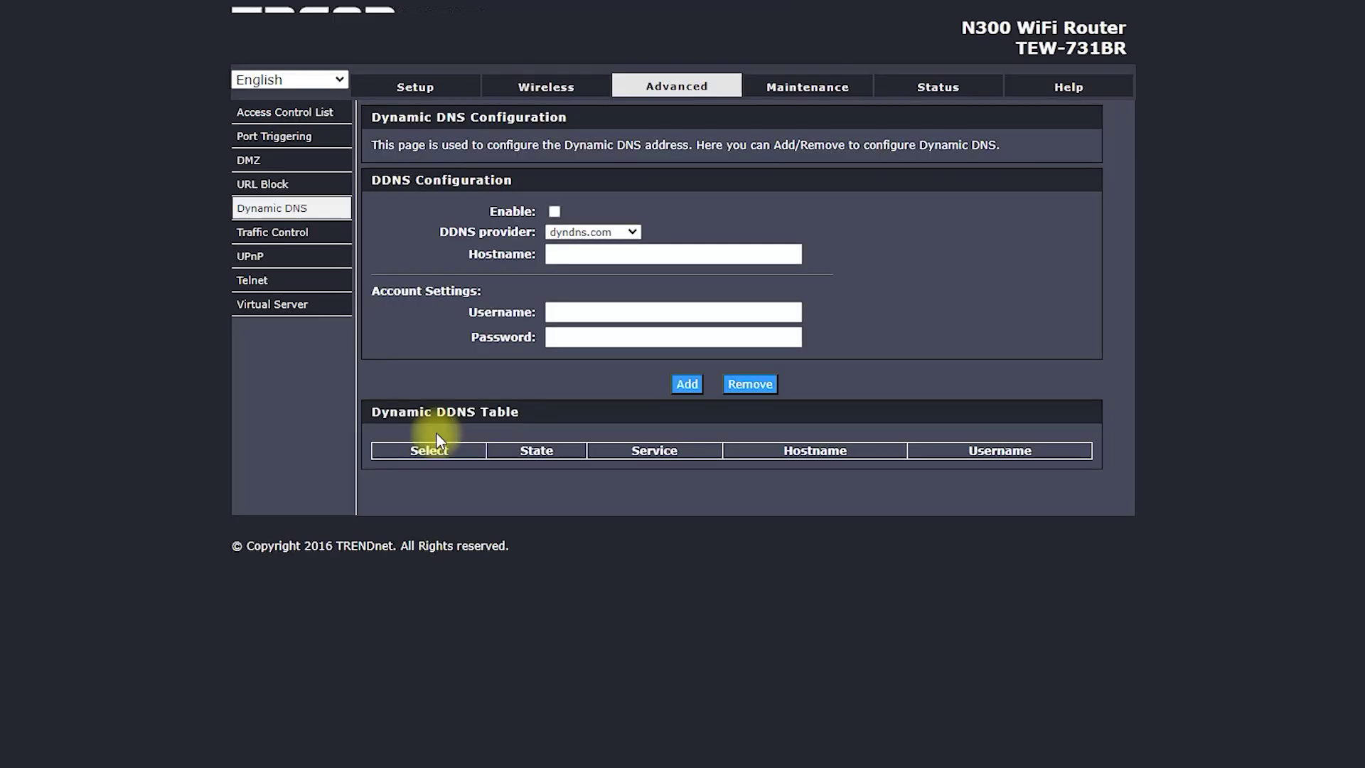
pyautogui.click(631, 235)
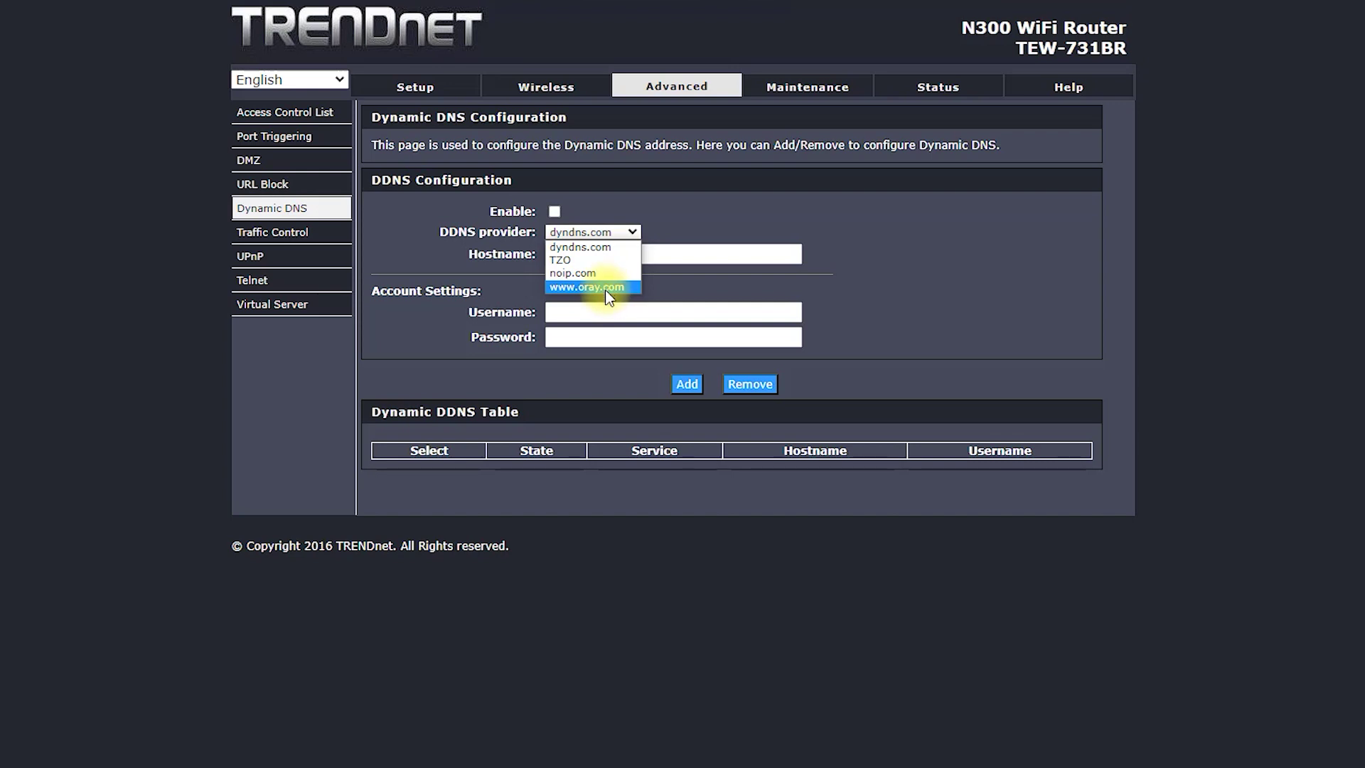
pyautogui.click(384, 246)
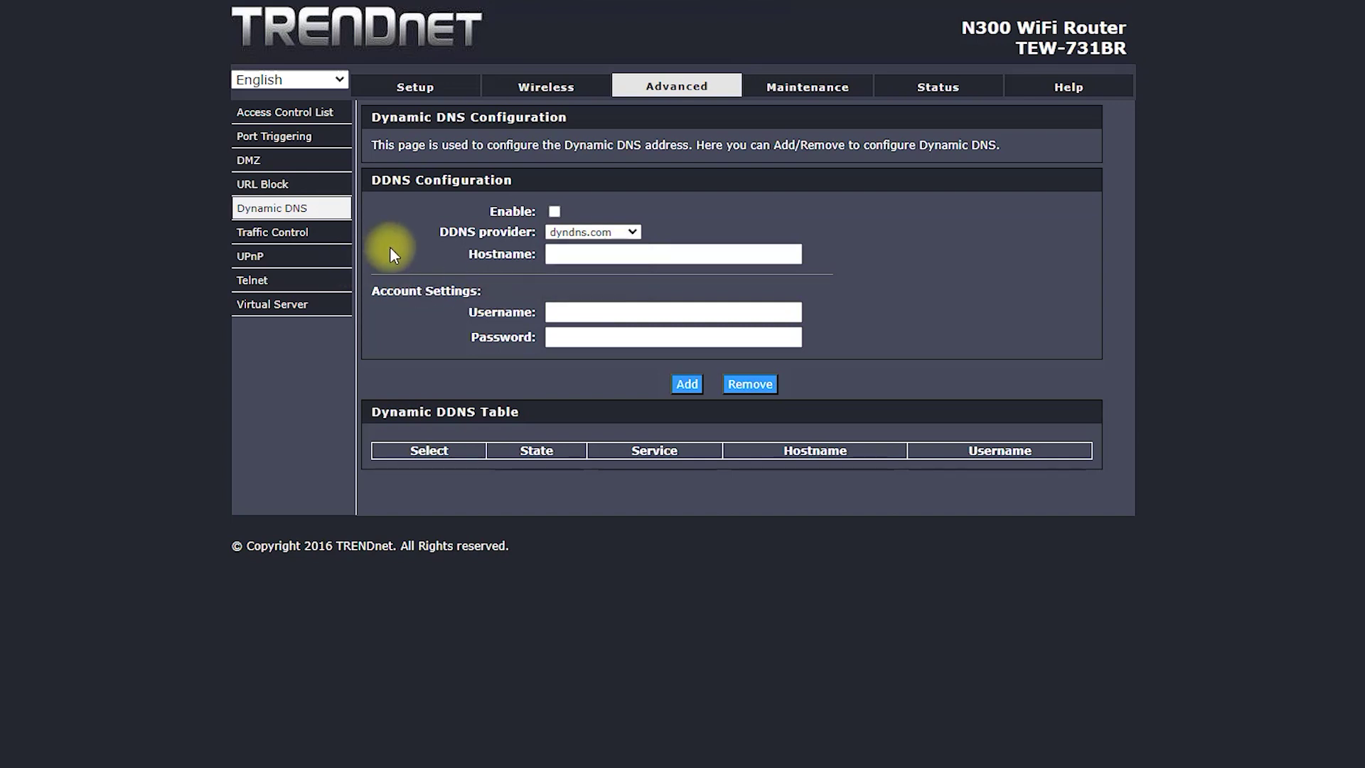
# Step: Open the traffic control settings and examine the total upstream and downstream bandwidth fields
pyautogui.click(306, 242)
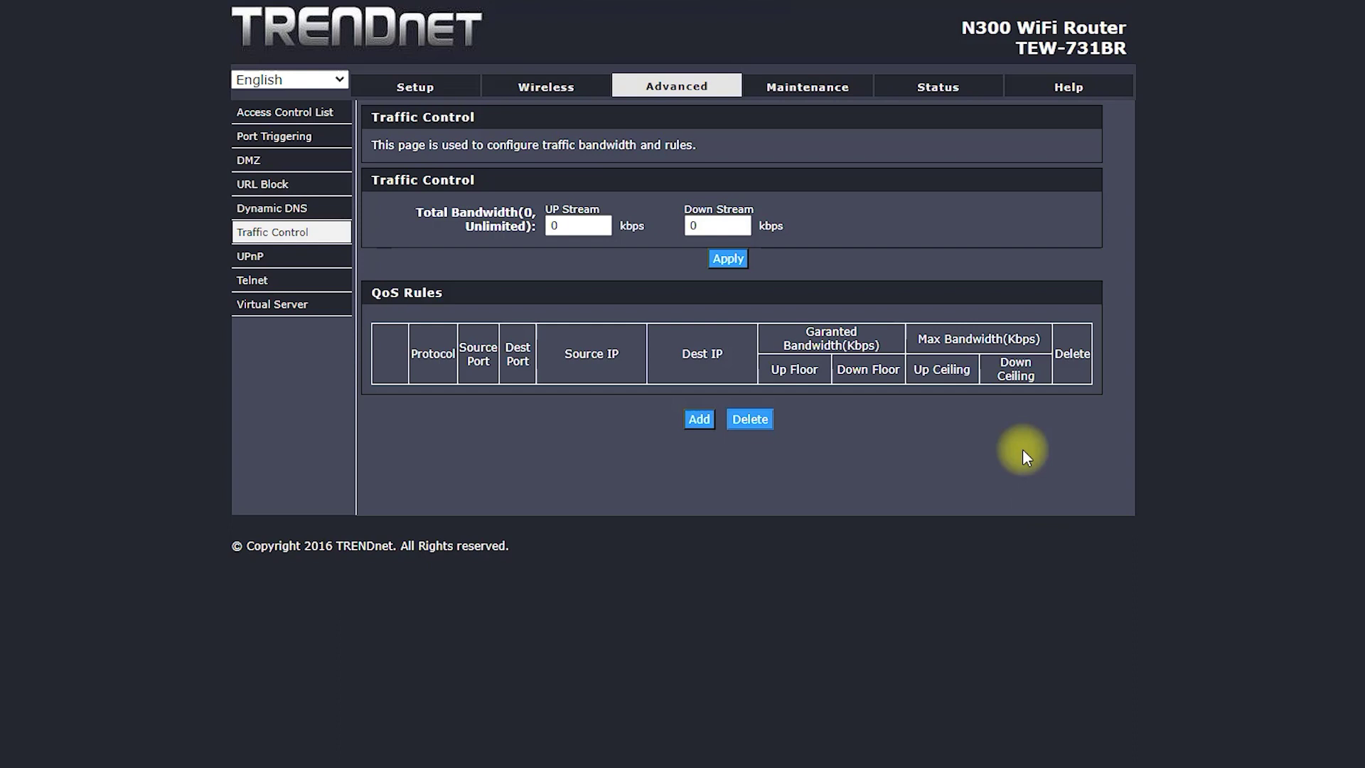
pyautogui.doubleClick(577, 226)
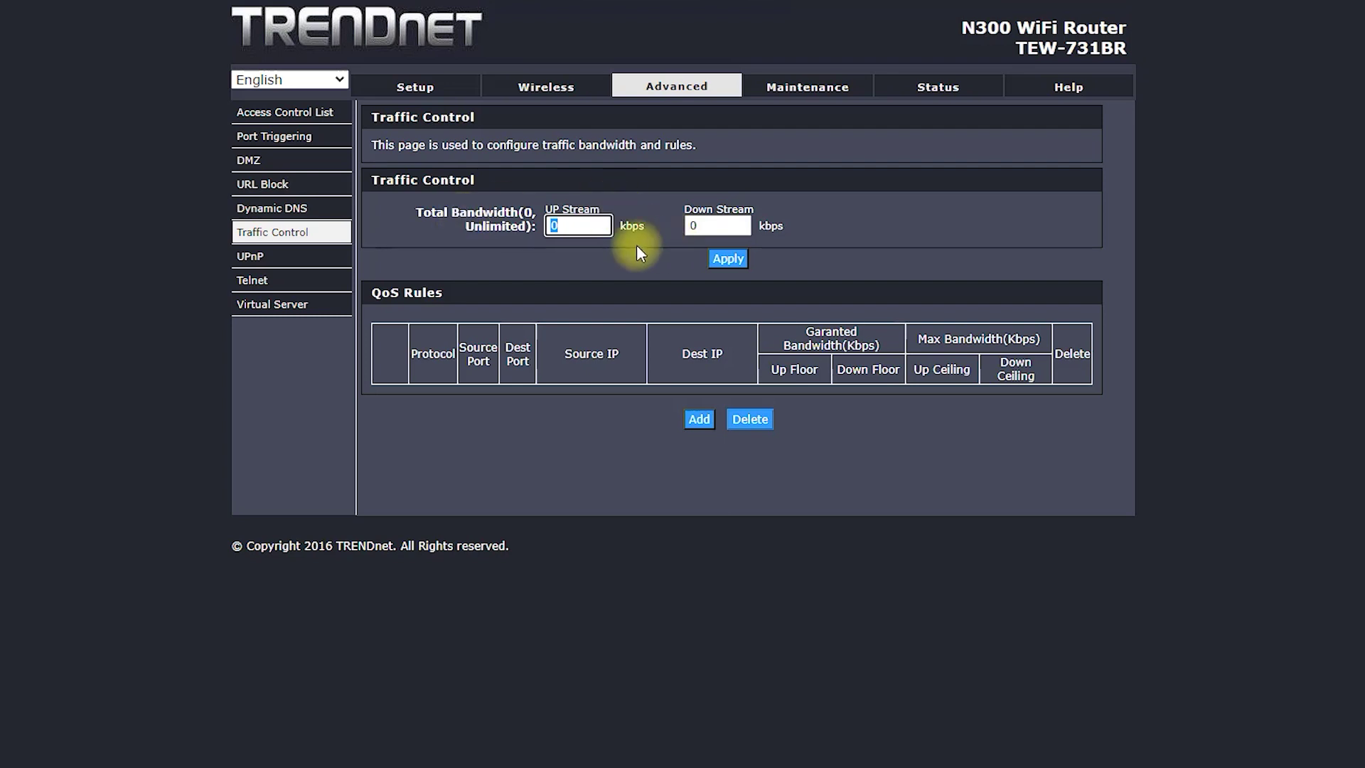
pyautogui.click(587, 227)
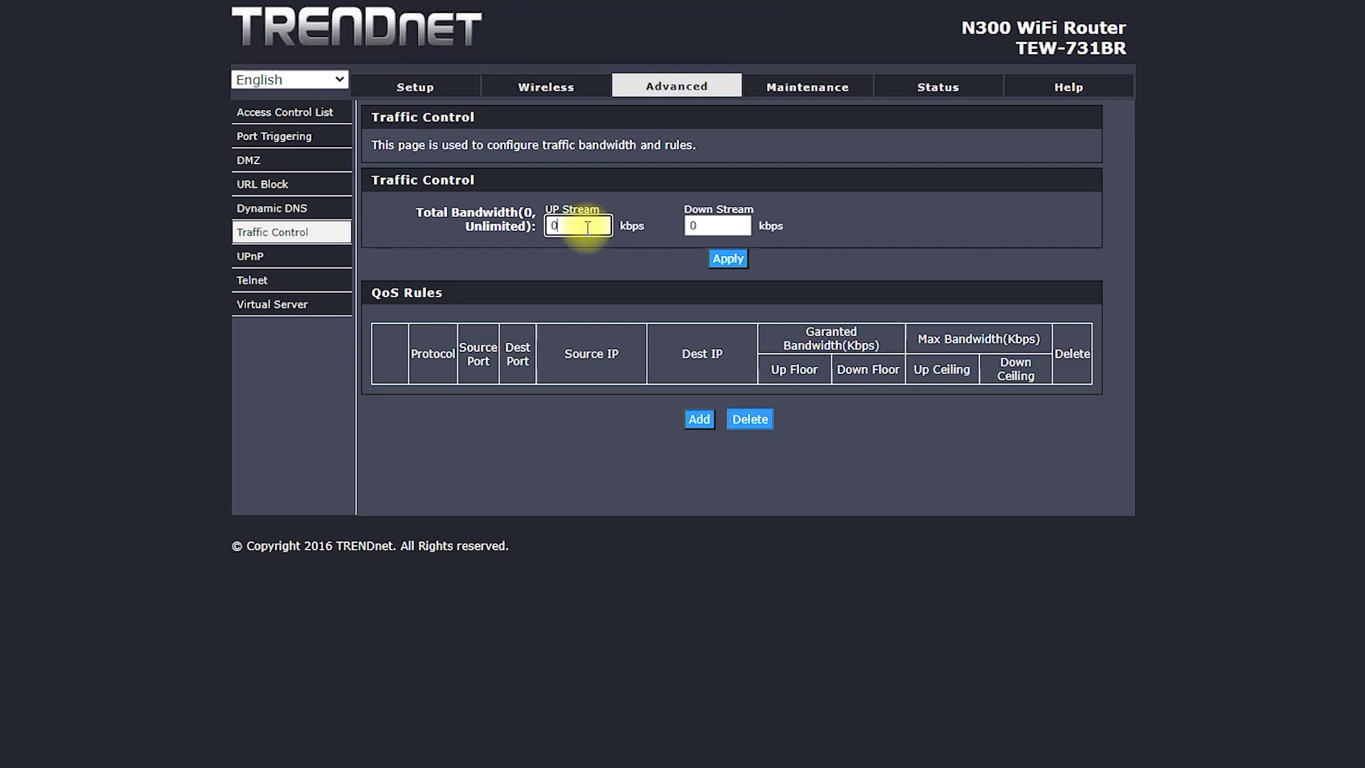
pyautogui.moveTo(587, 227); pyautogui.dragTo(462, 217)
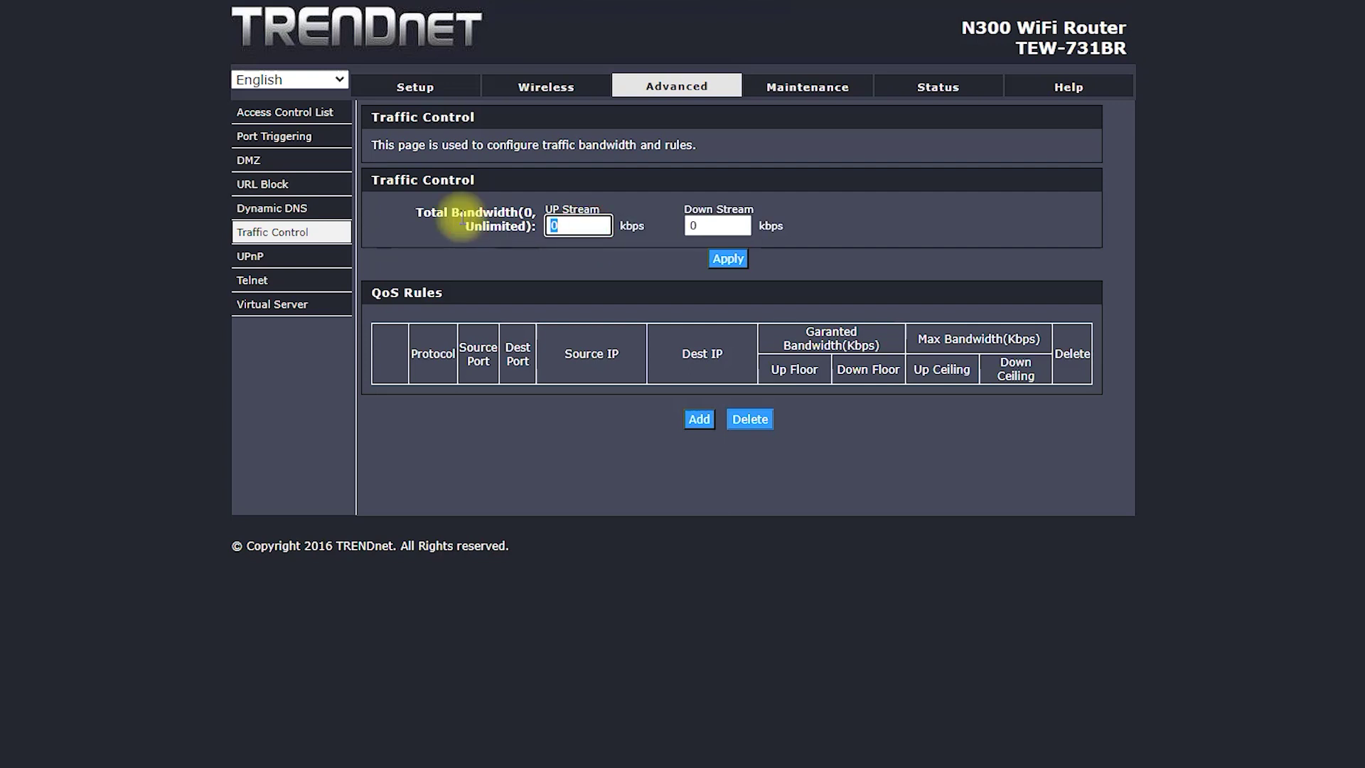
pyautogui.click(582, 231)
pyautogui.moveTo(582, 231); pyautogui.dragTo(502, 228)
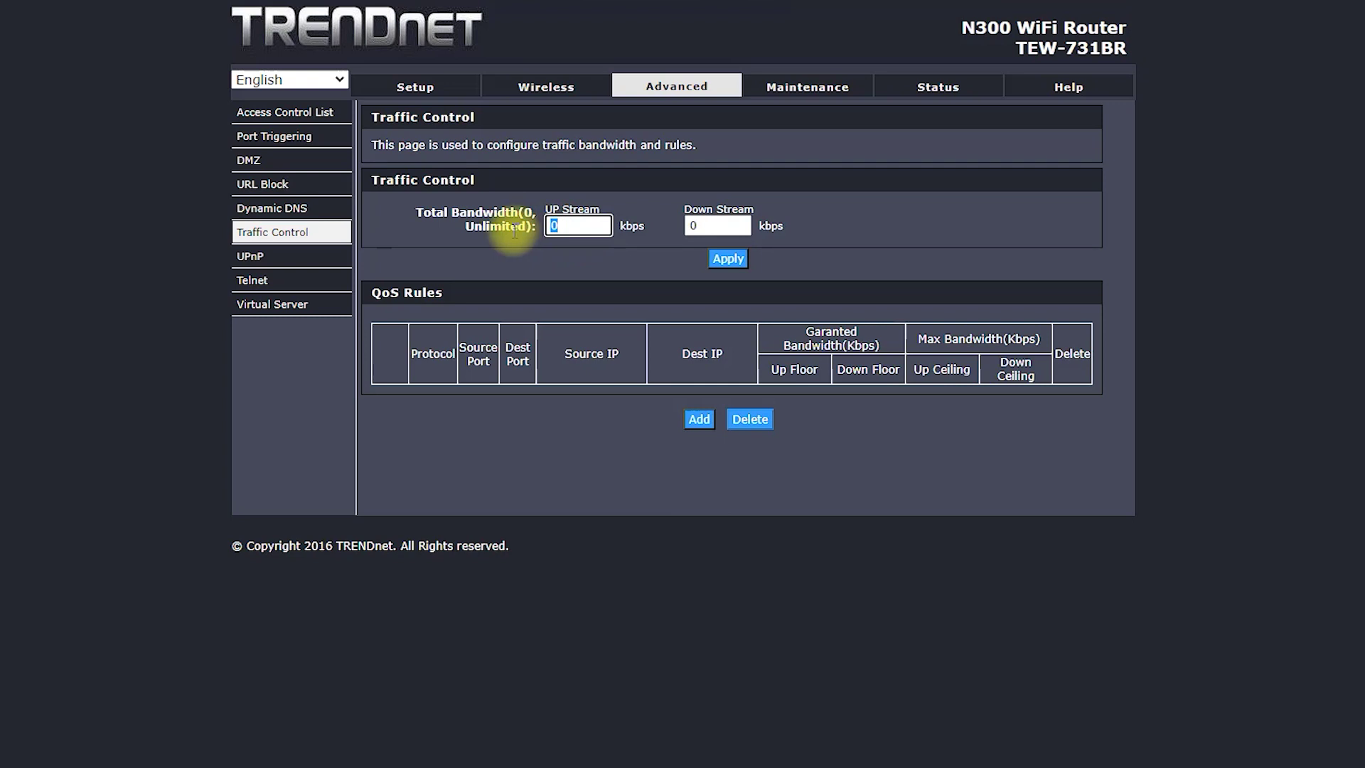
pyautogui.click(694, 228)
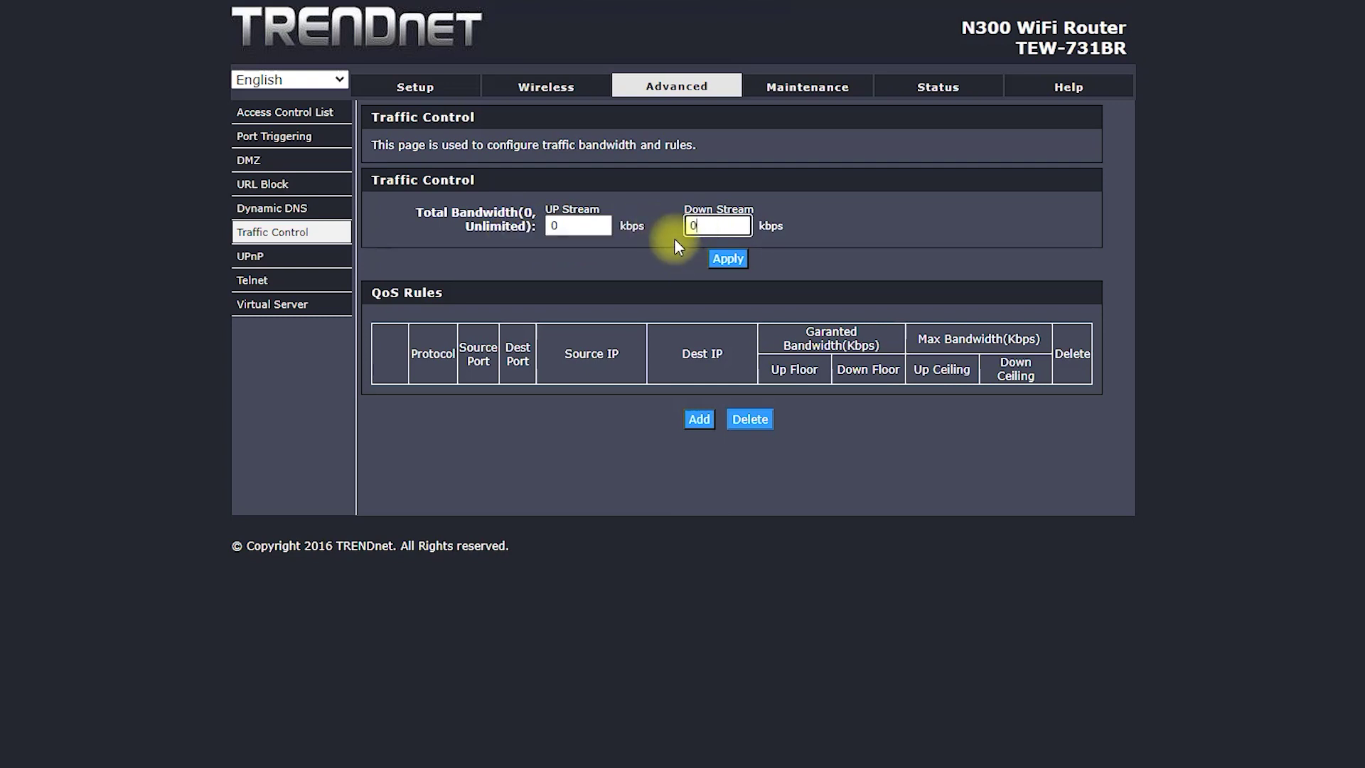
# Step: View the Telnet setting and examine the virtual server's service name, protocol, port and LAN IP address fields
pyautogui.click(264, 283)
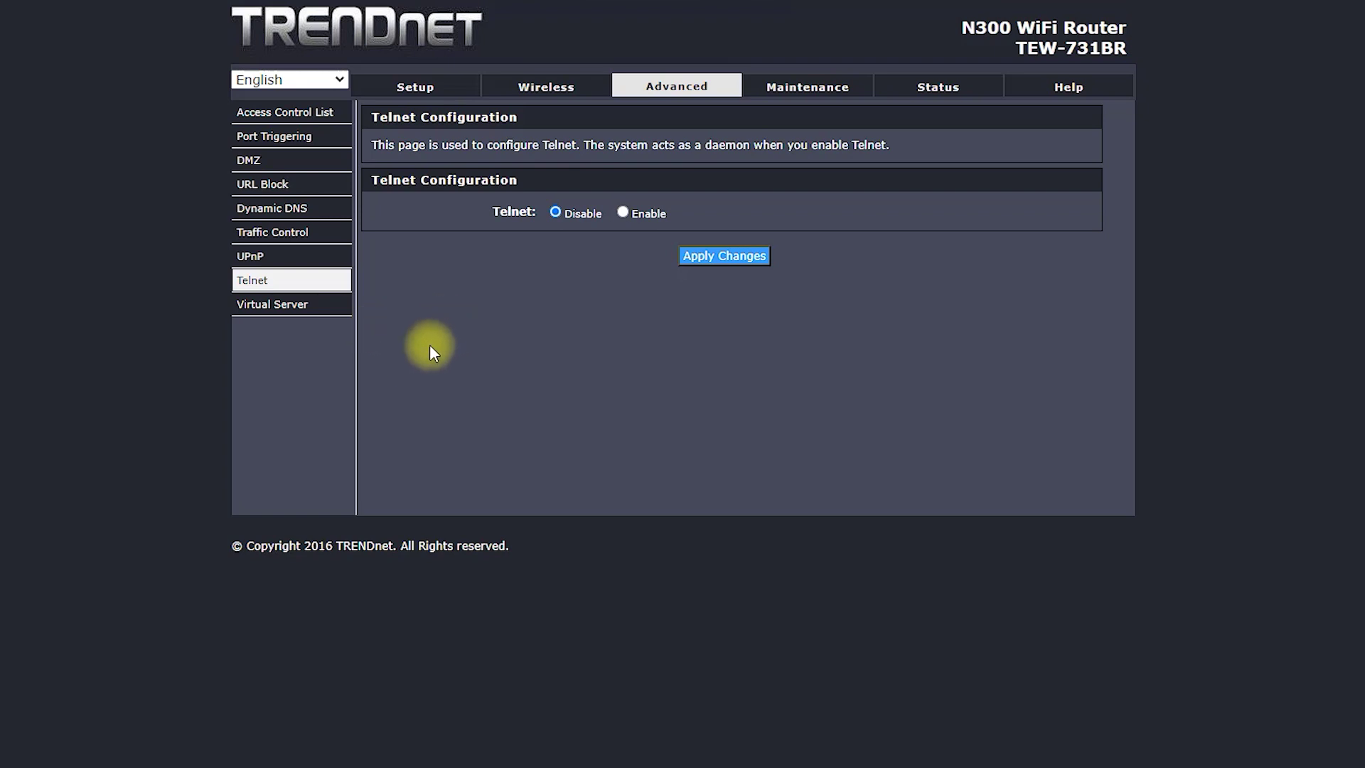
pyautogui.click(302, 305)
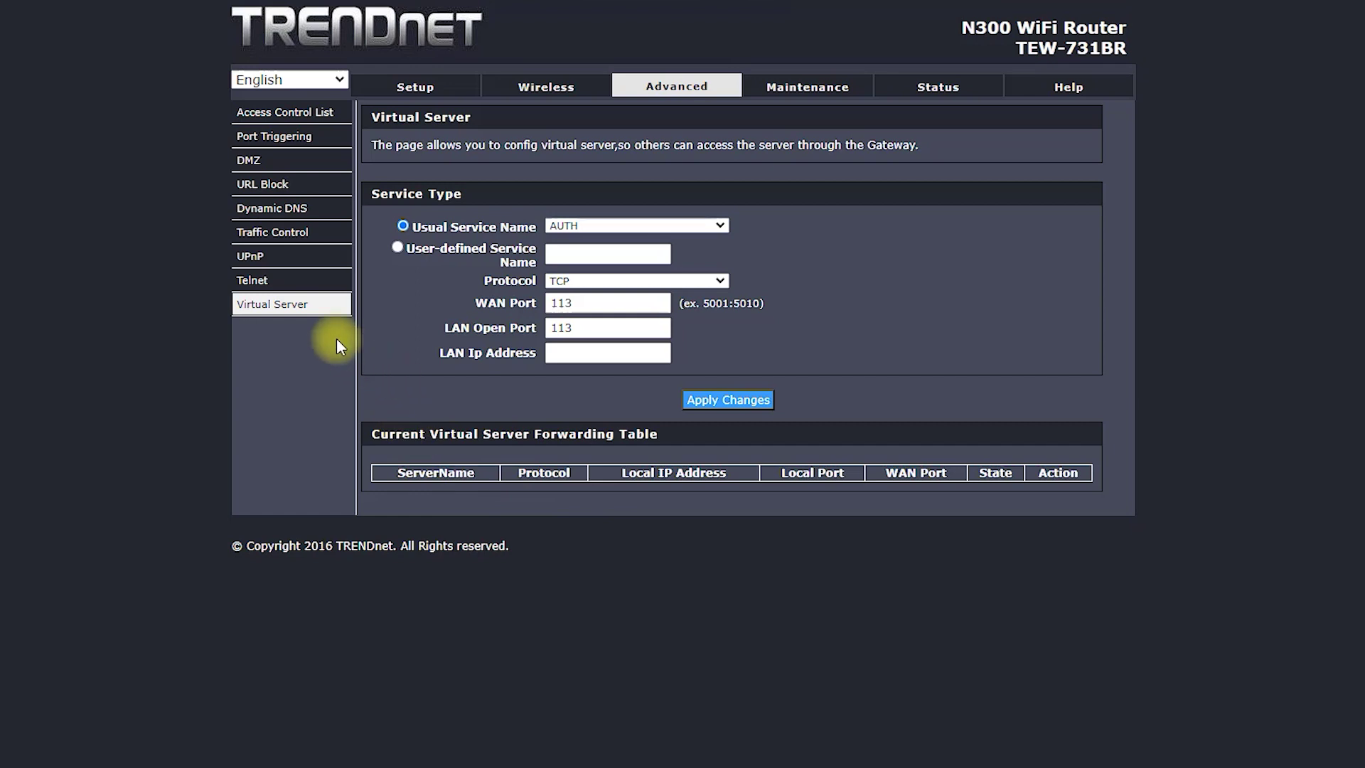
pyautogui.click(624, 280)
pyautogui.click(619, 301)
pyautogui.click(602, 284)
pyautogui.click(601, 292)
pyautogui.click(619, 254)
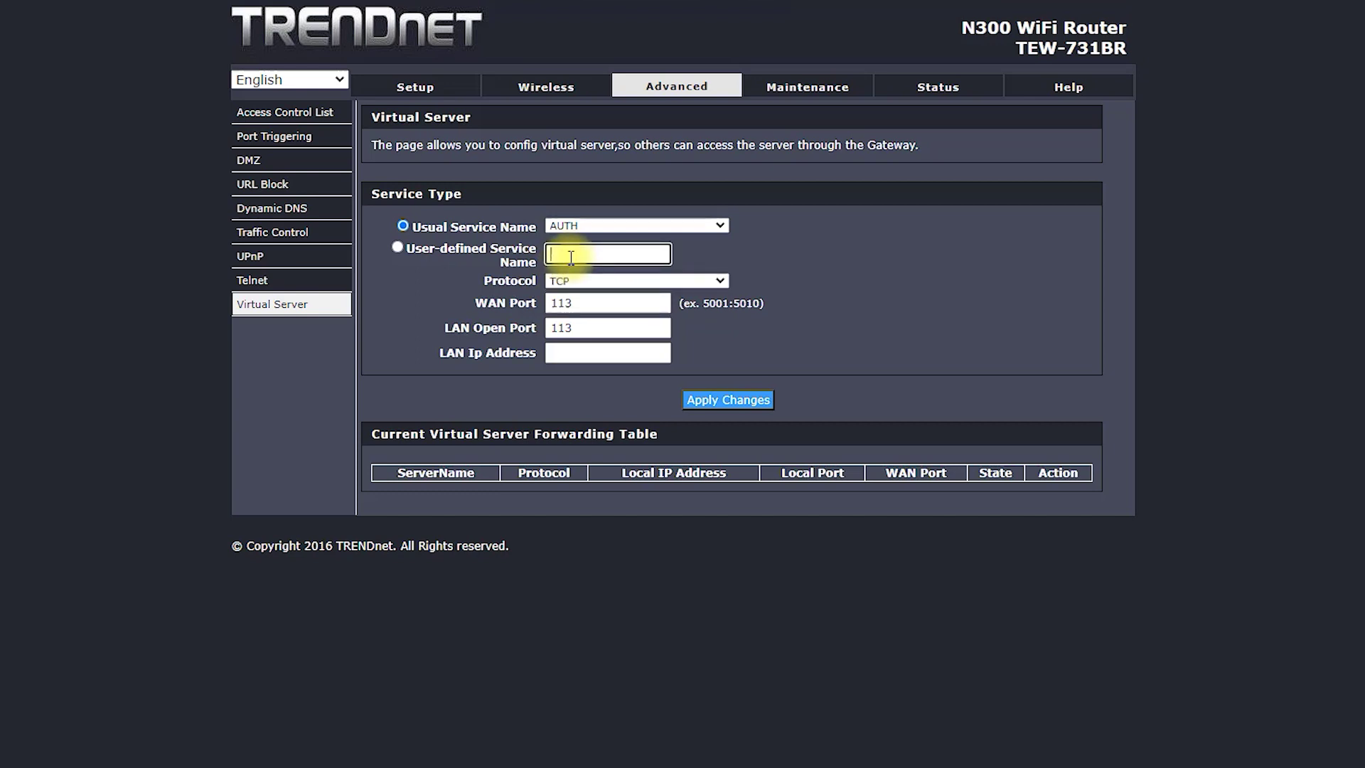
pyautogui.click(638, 332)
pyautogui.click(614, 355)
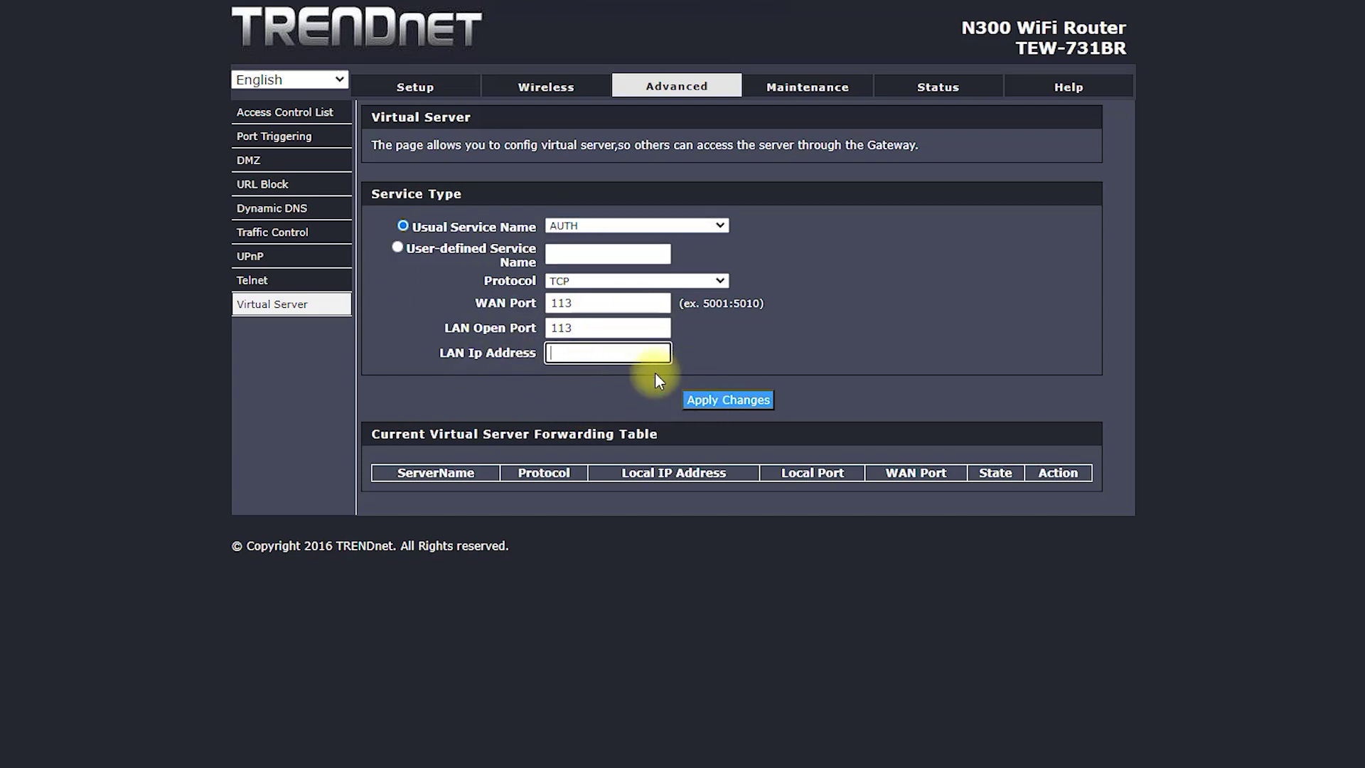
# Step: View the maintenance options for rebooting or resetting the router and open the firmware upgrade page
pyautogui.click(809, 86)
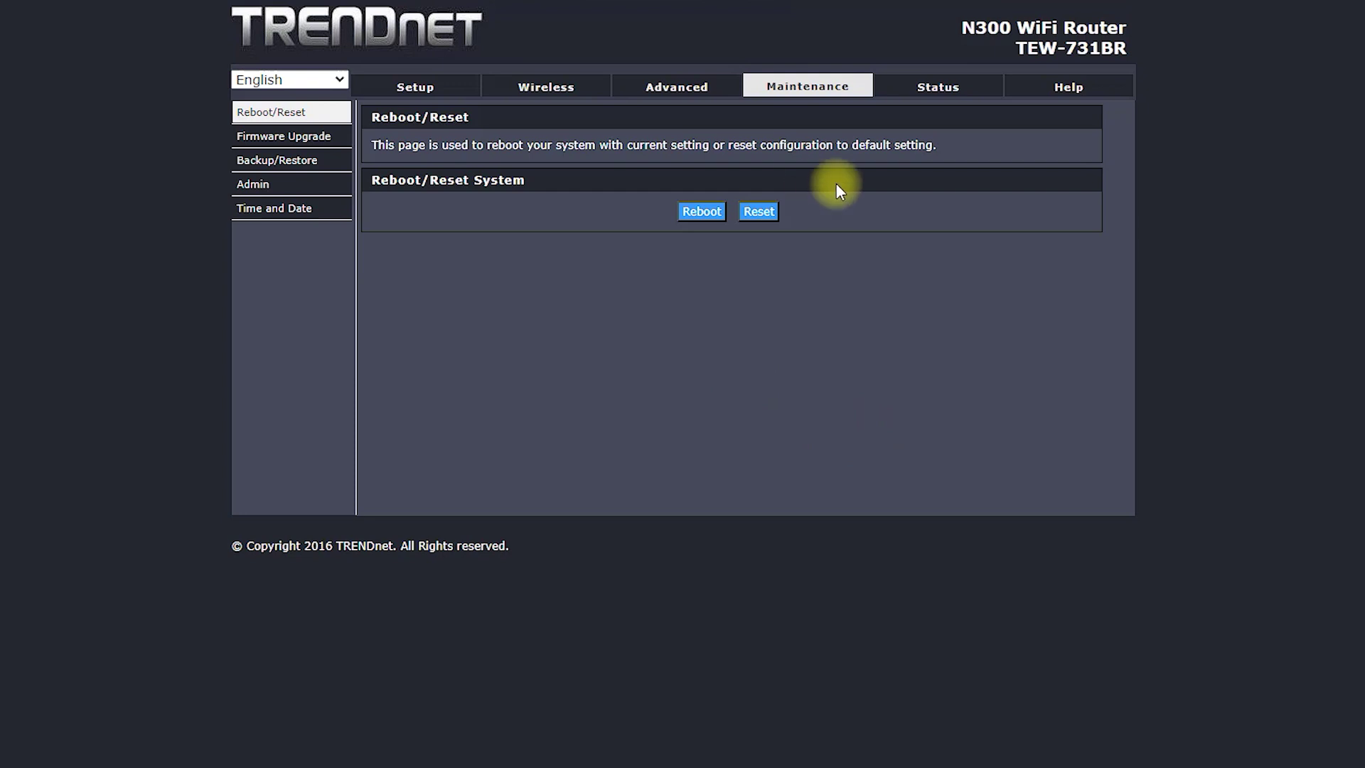
pyautogui.click(319, 137)
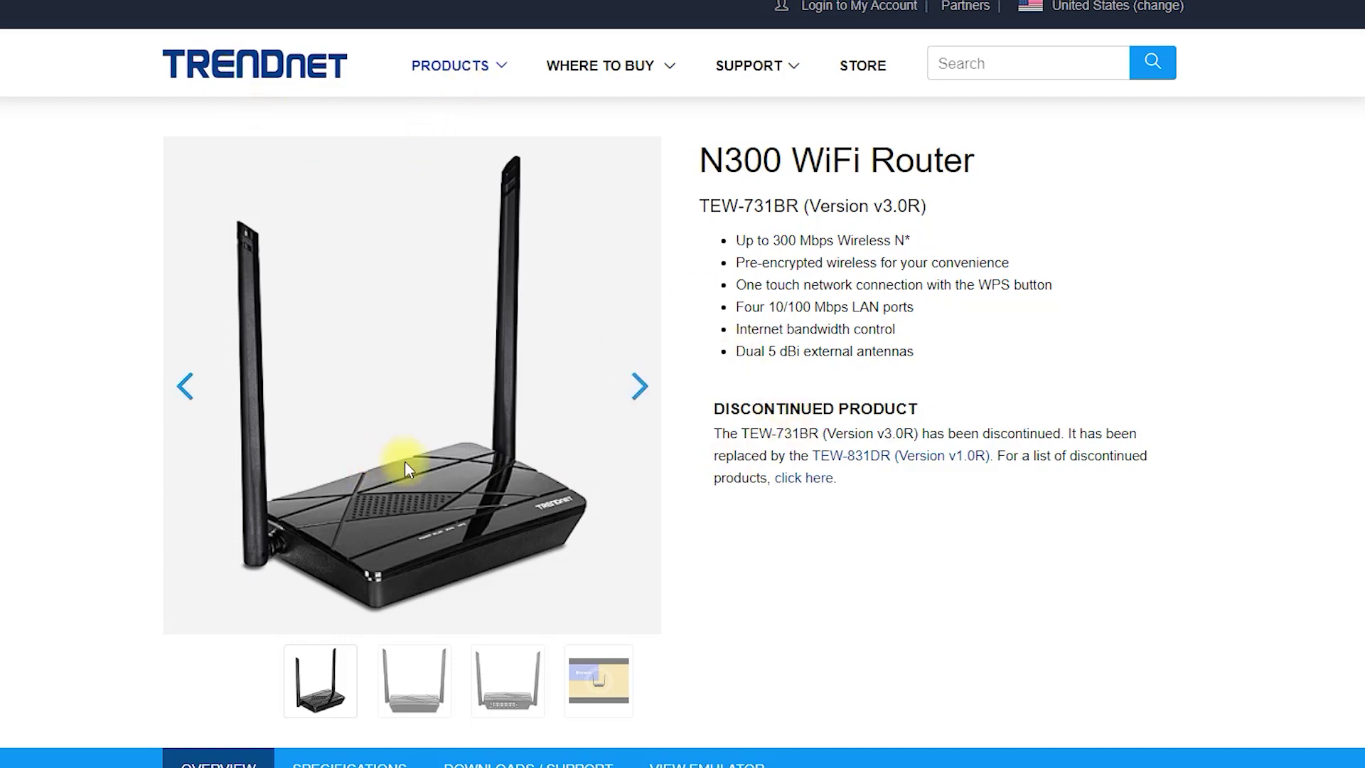
# Step: On the TRENDnet website, look through the TEW-731BR product images and its overview of ports and features
pyautogui.click(639, 388)
pyautogui.click(639, 387)
pyautogui.scroll(-20, 845, 469)
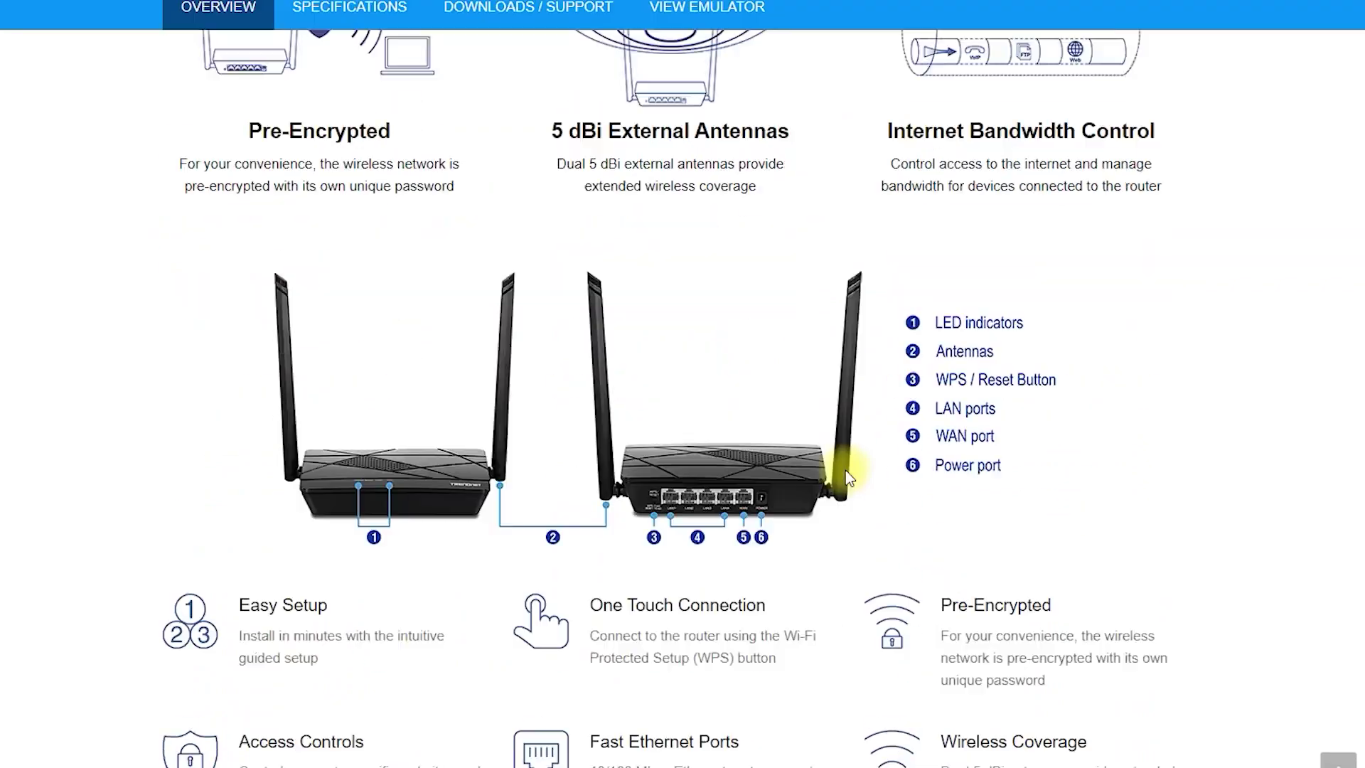
pyautogui.scroll(20, 845, 473)
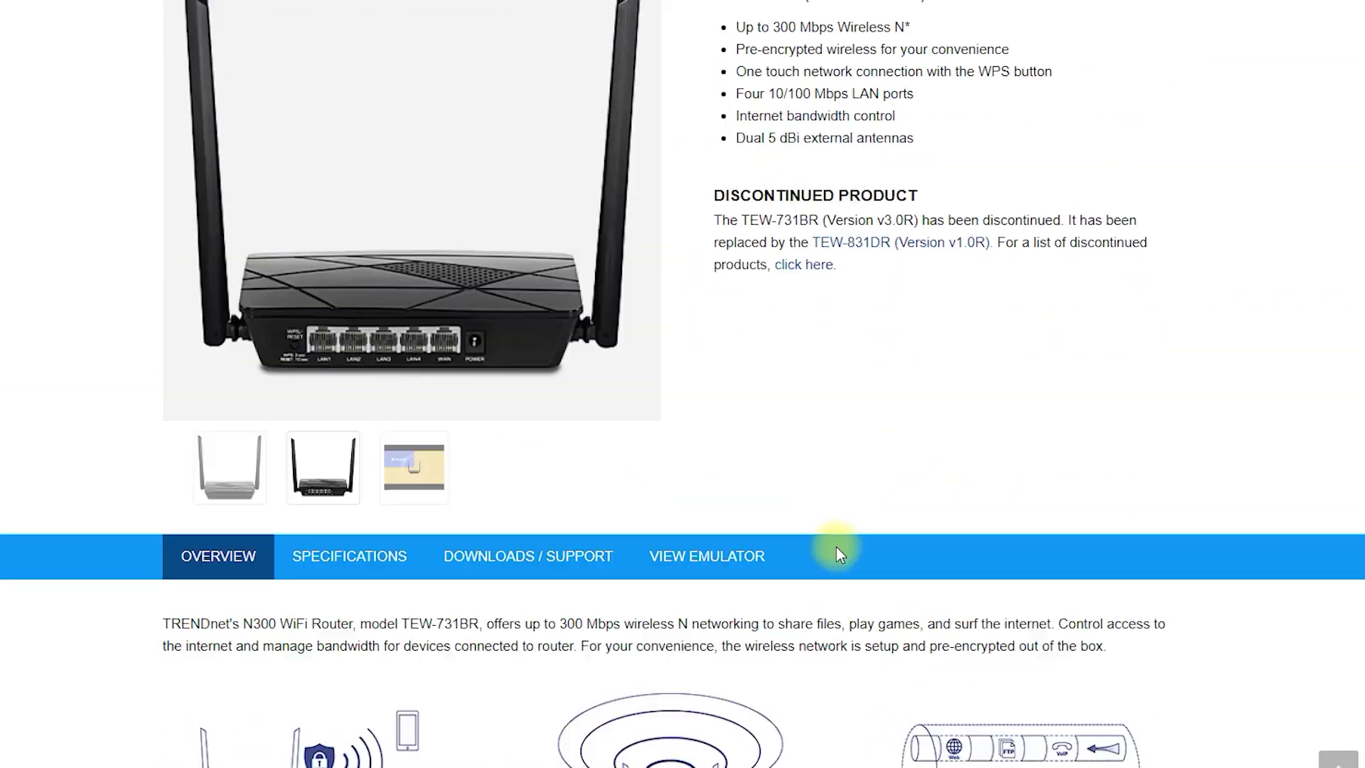
pyautogui.scroll(-4, 836, 548)
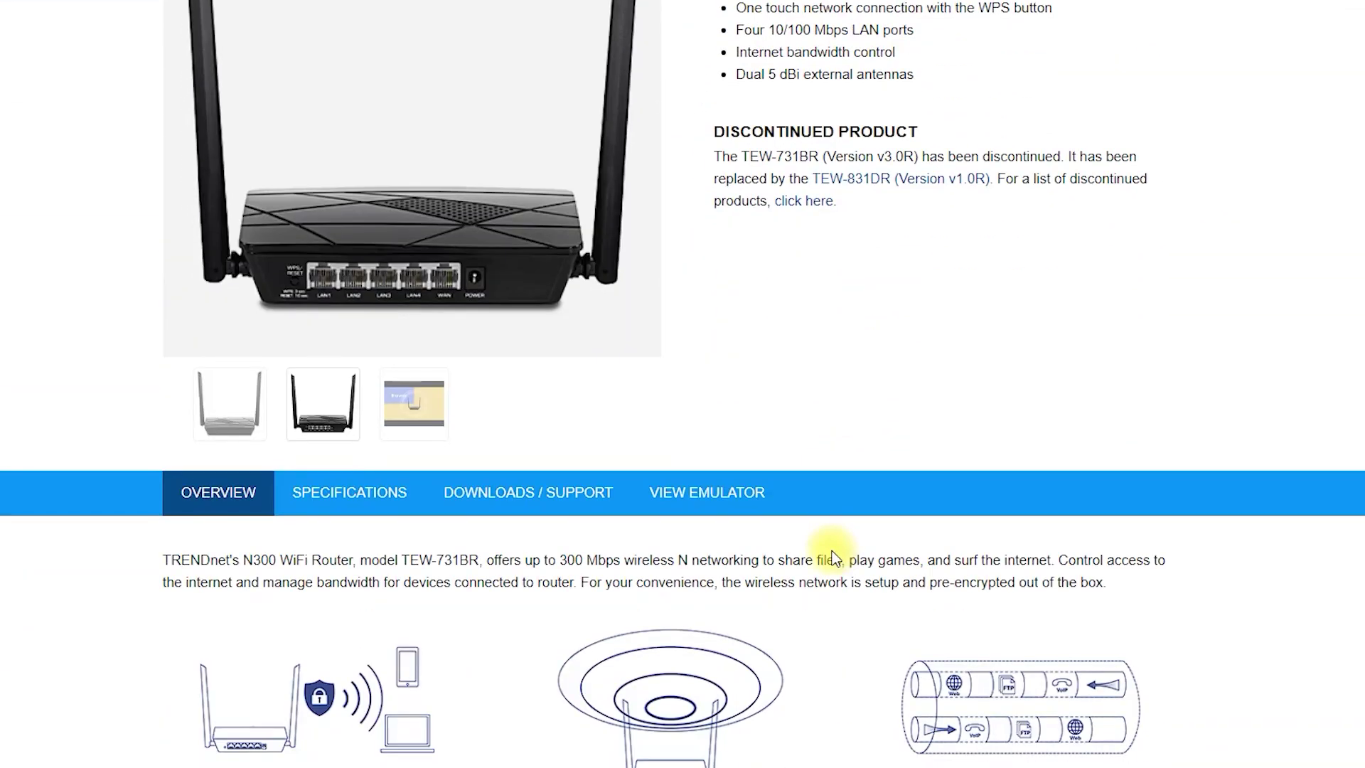
# Step: Open the TEW-731BR downloads and support page and examine its firmware, datasheet, installation guide and user's guide downloads
pyautogui.click(543, 514)
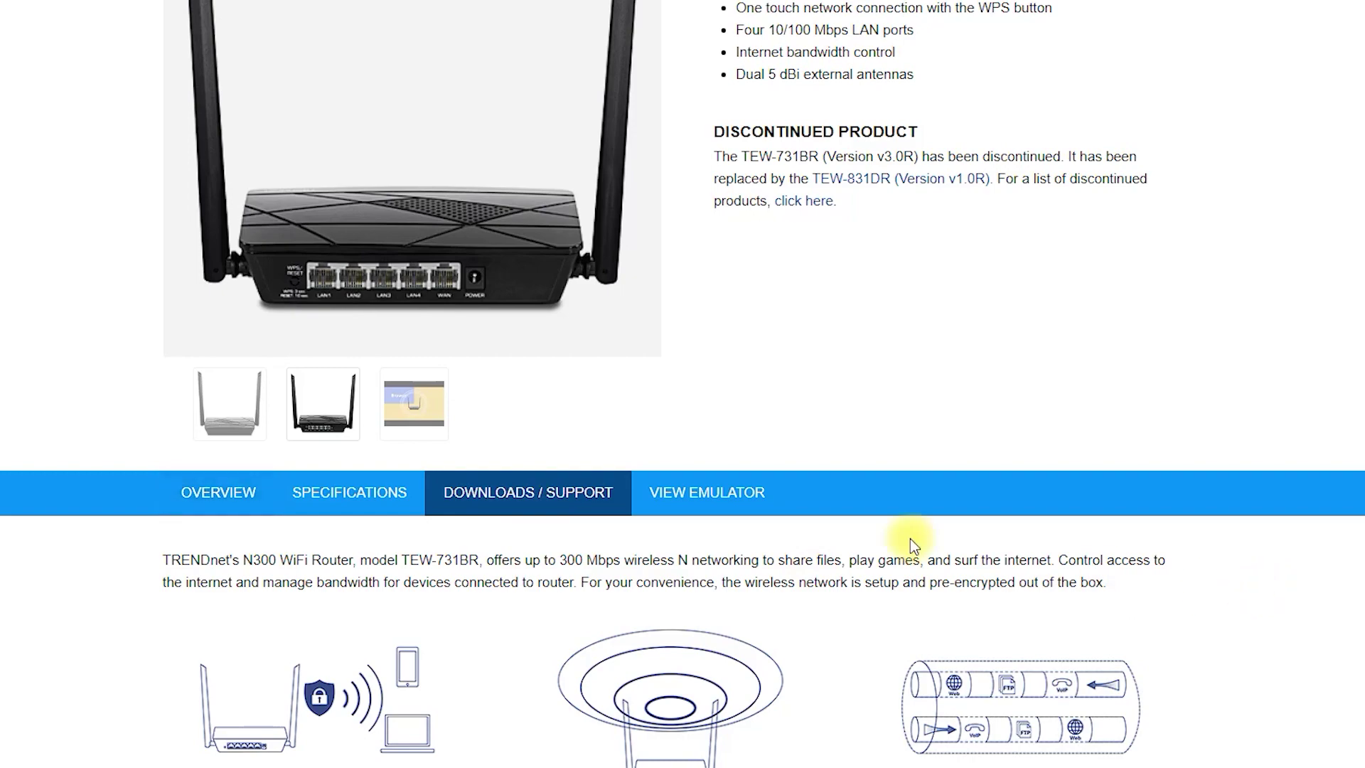
pyautogui.scroll(-5, 910, 540)
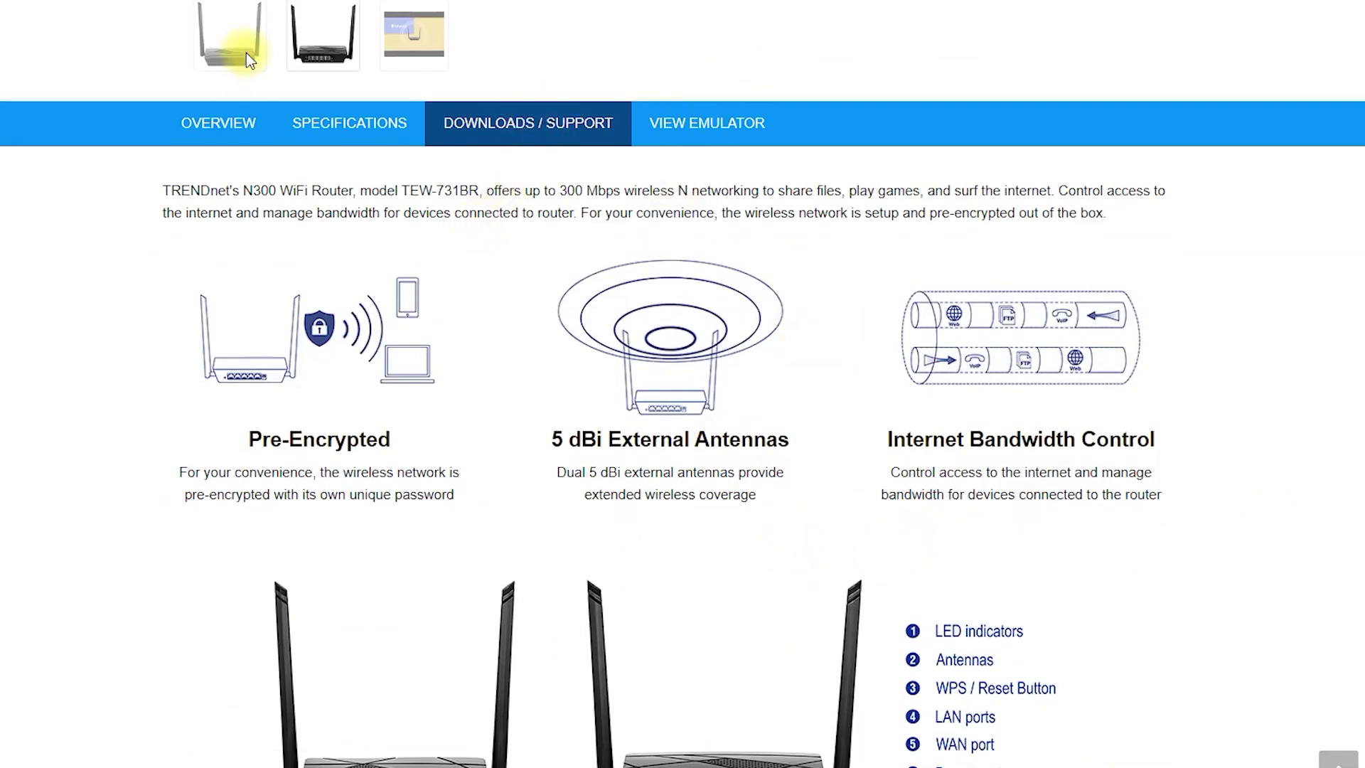
pyautogui.scroll(-5, 888, 373)
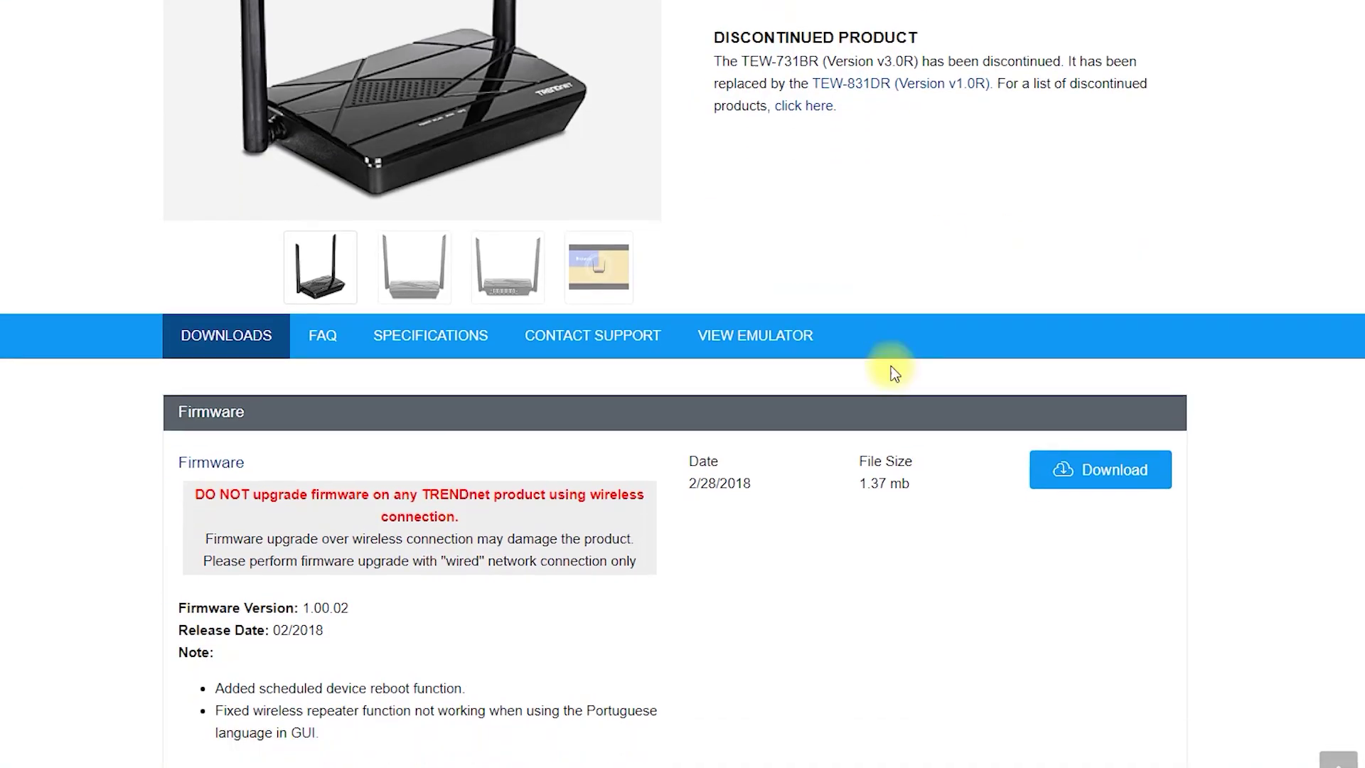
pyautogui.scroll(-3, 889, 365)
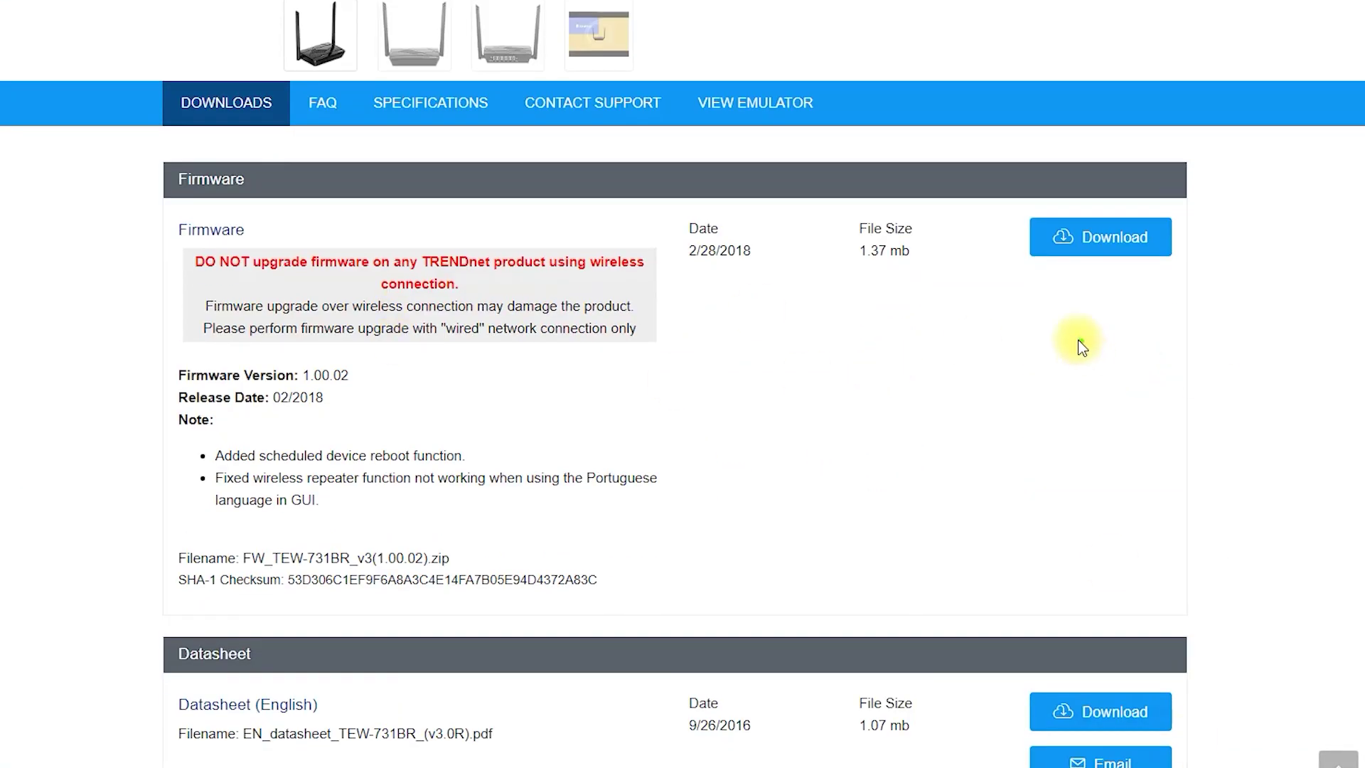
pyautogui.moveTo(1030, 304)
pyautogui.mouseDown()
pyautogui.moveTo(1203, 280)
pyautogui.moveTo(996, 207)
pyautogui.moveTo(1081, 320)
pyautogui.mouseUp()
pyautogui.moveTo(789, 282)
pyautogui.mouseDown()
pyautogui.moveTo(884, 276)
pyautogui.moveTo(854, 207)
pyautogui.moveTo(958, 304)
pyautogui.mouseUp()
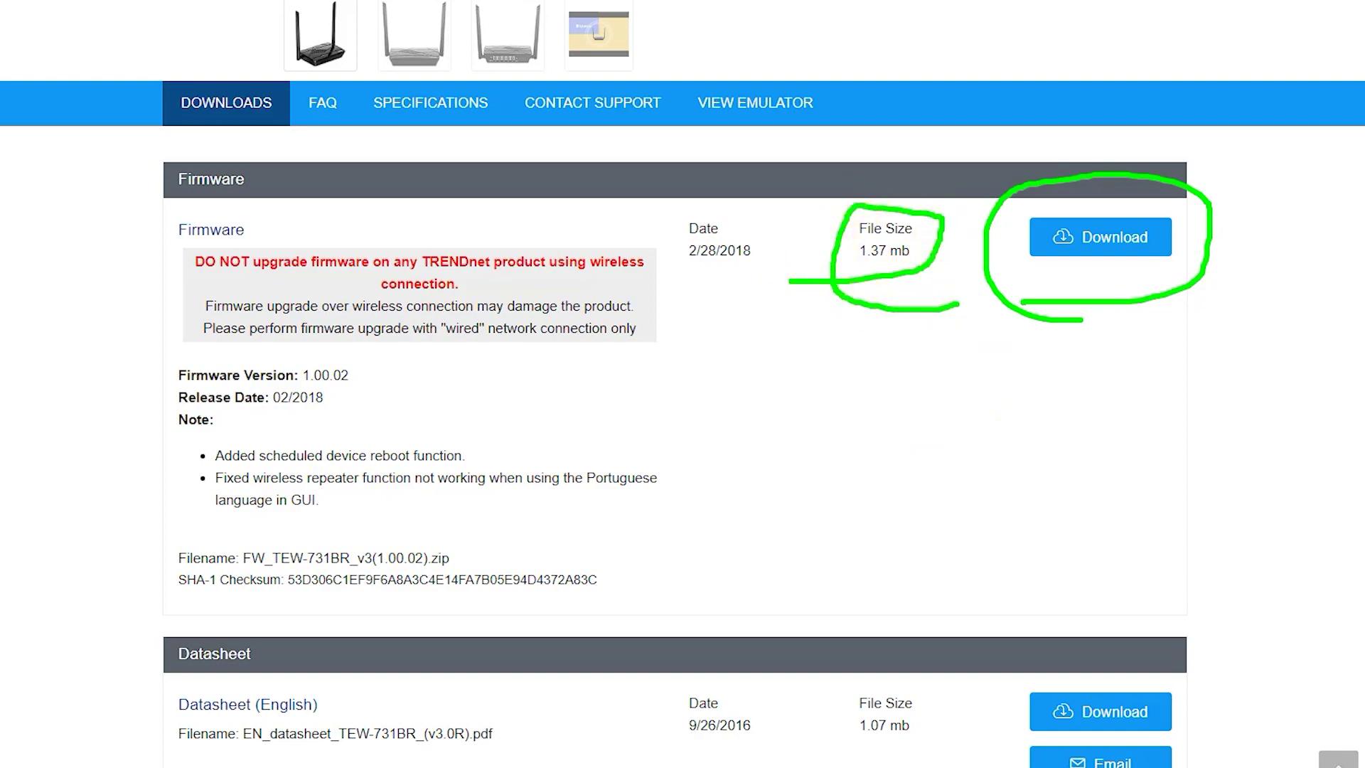
pyautogui.press('Escape')
pyautogui.scroll(-12, 924, 591)
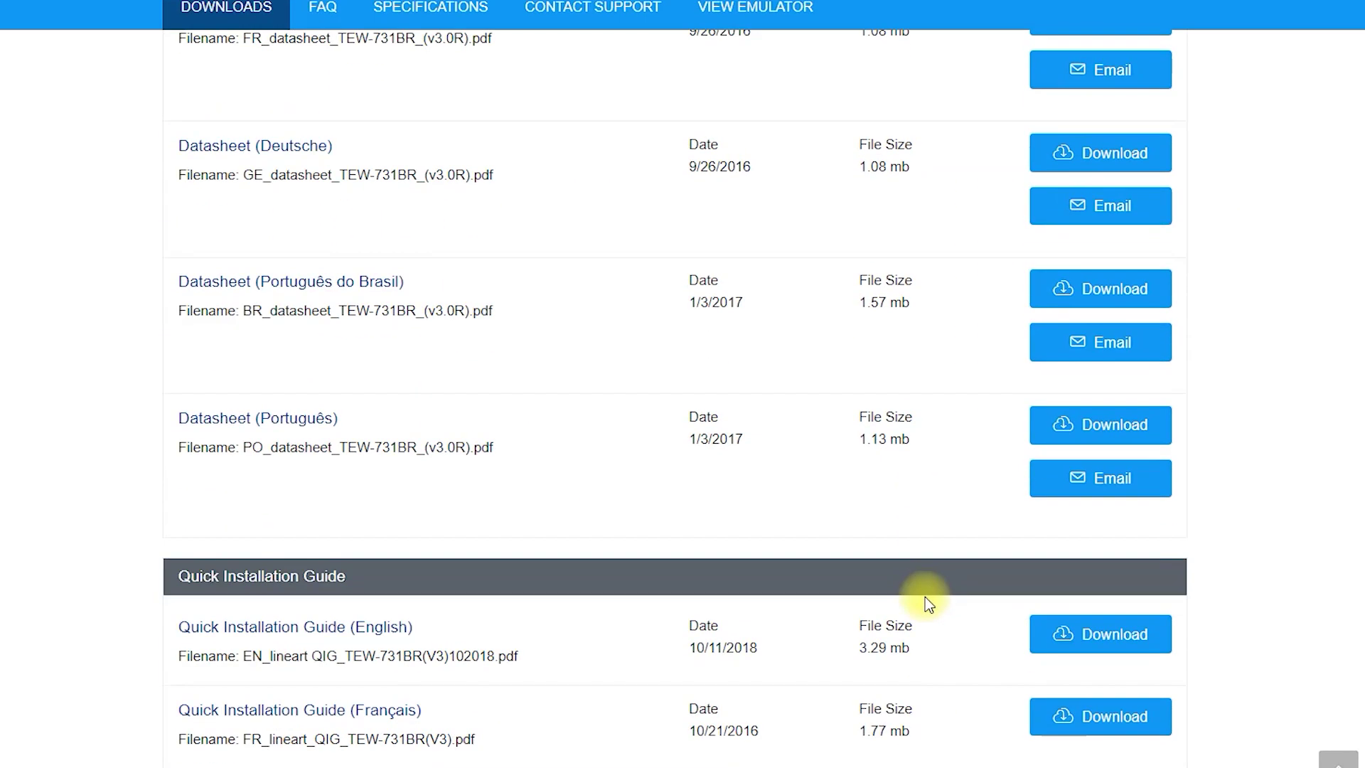
pyautogui.scroll(-12, 924, 599)
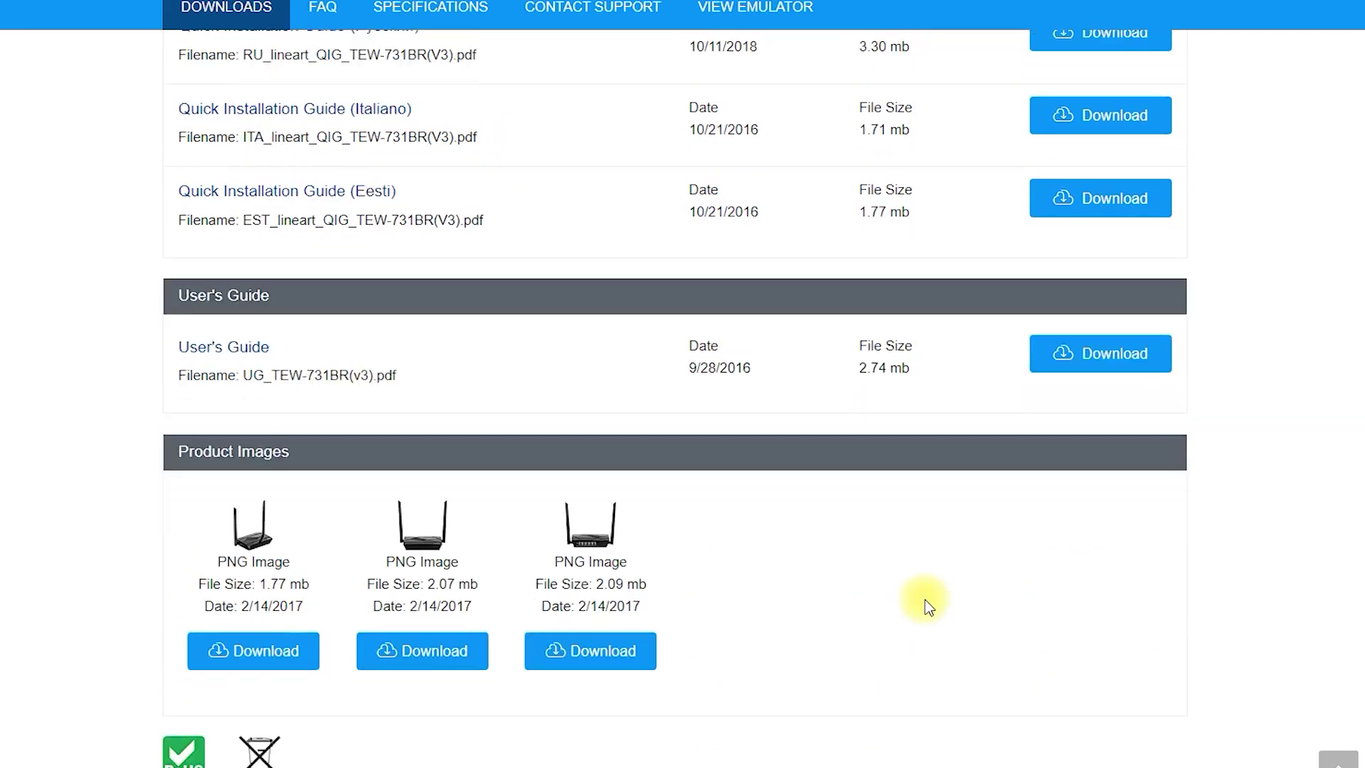
pyautogui.scroll(1, 924, 599)
pyautogui.scroll(20, 927, 604)
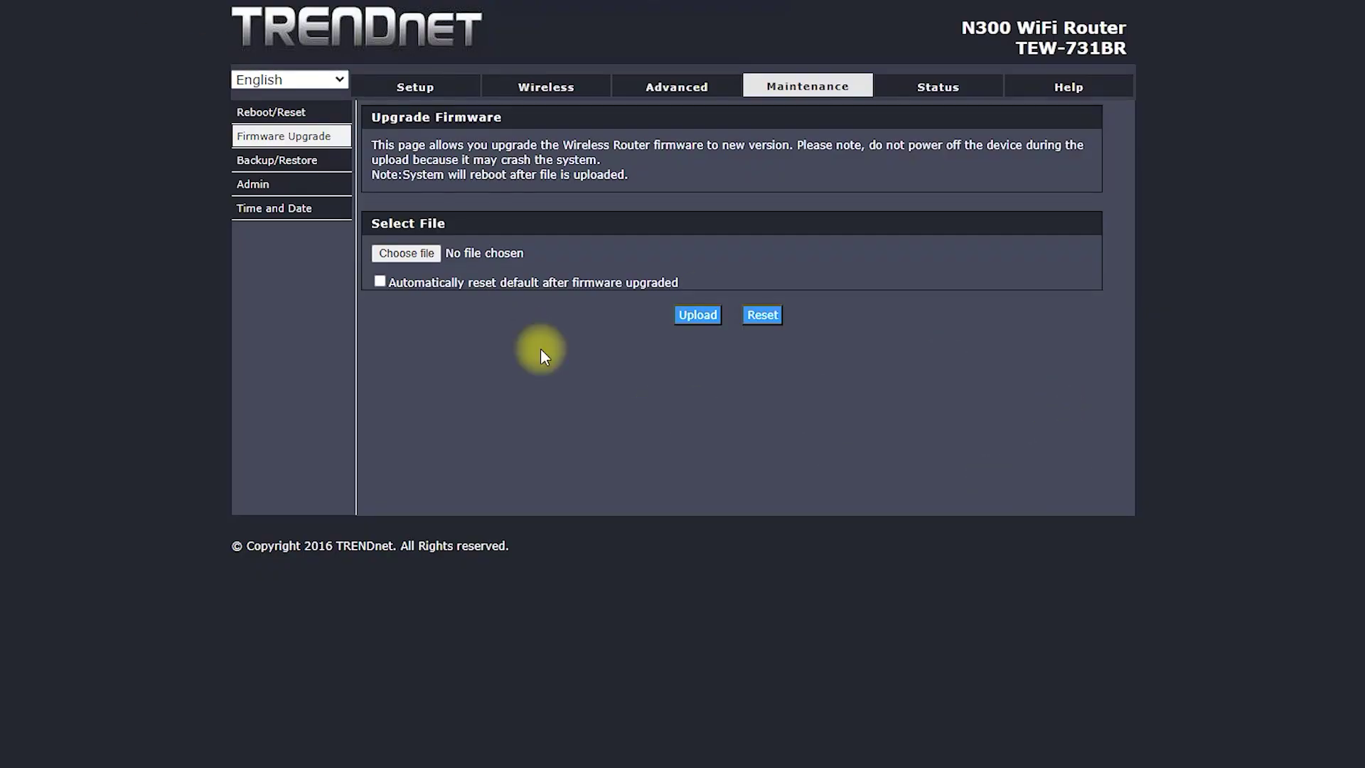
# Step: In the router interface, inspect the firmware file selection without choosing a file, and examine the admin user account configuration
pyautogui.click(389, 253)
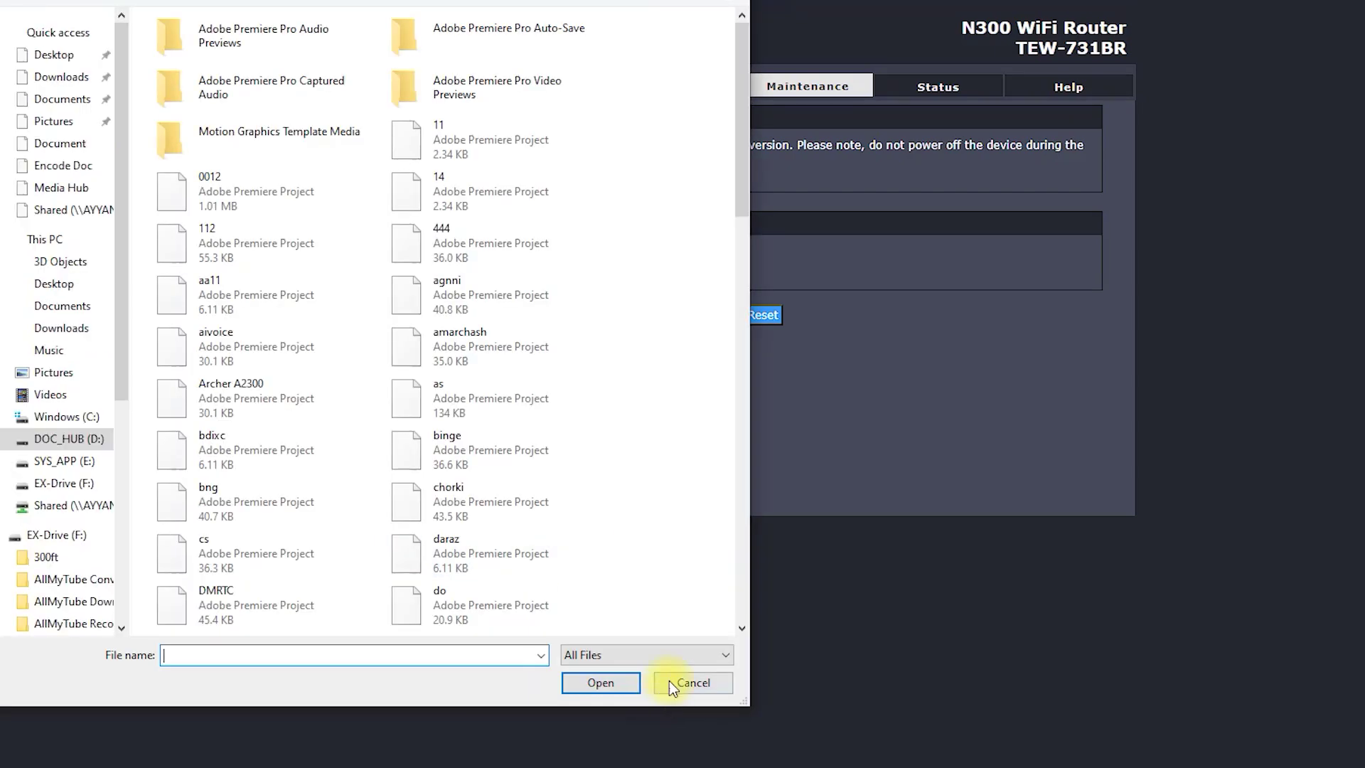
pyautogui.click(671, 683)
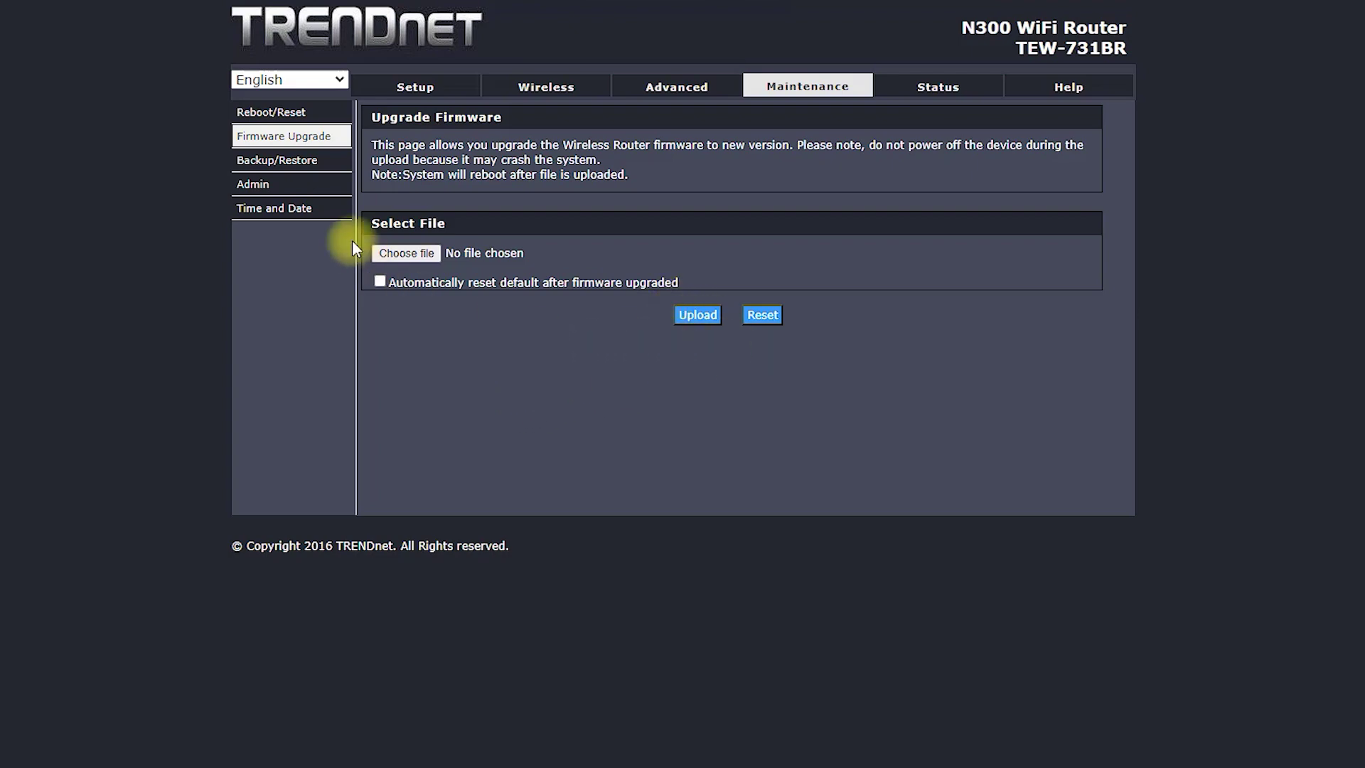
pyautogui.click(261, 186)
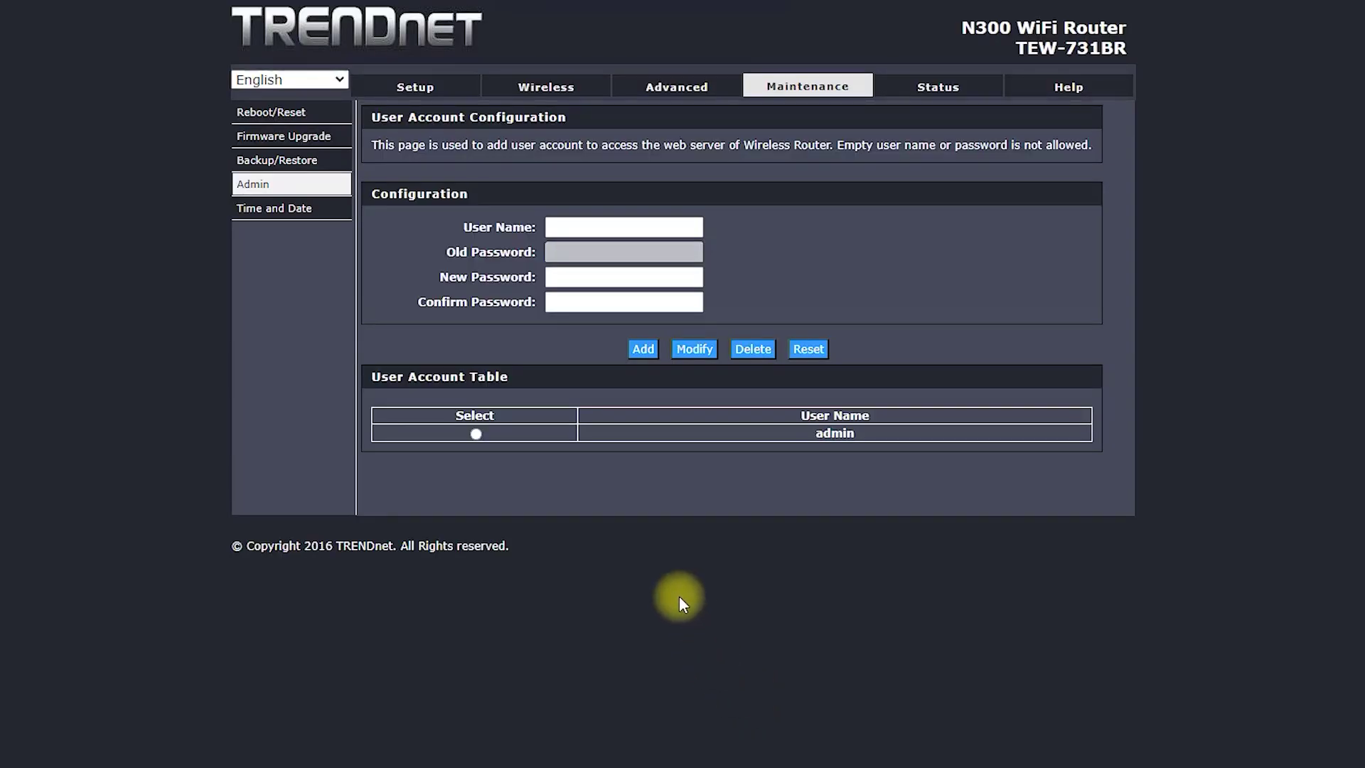
pyautogui.click(617, 224)
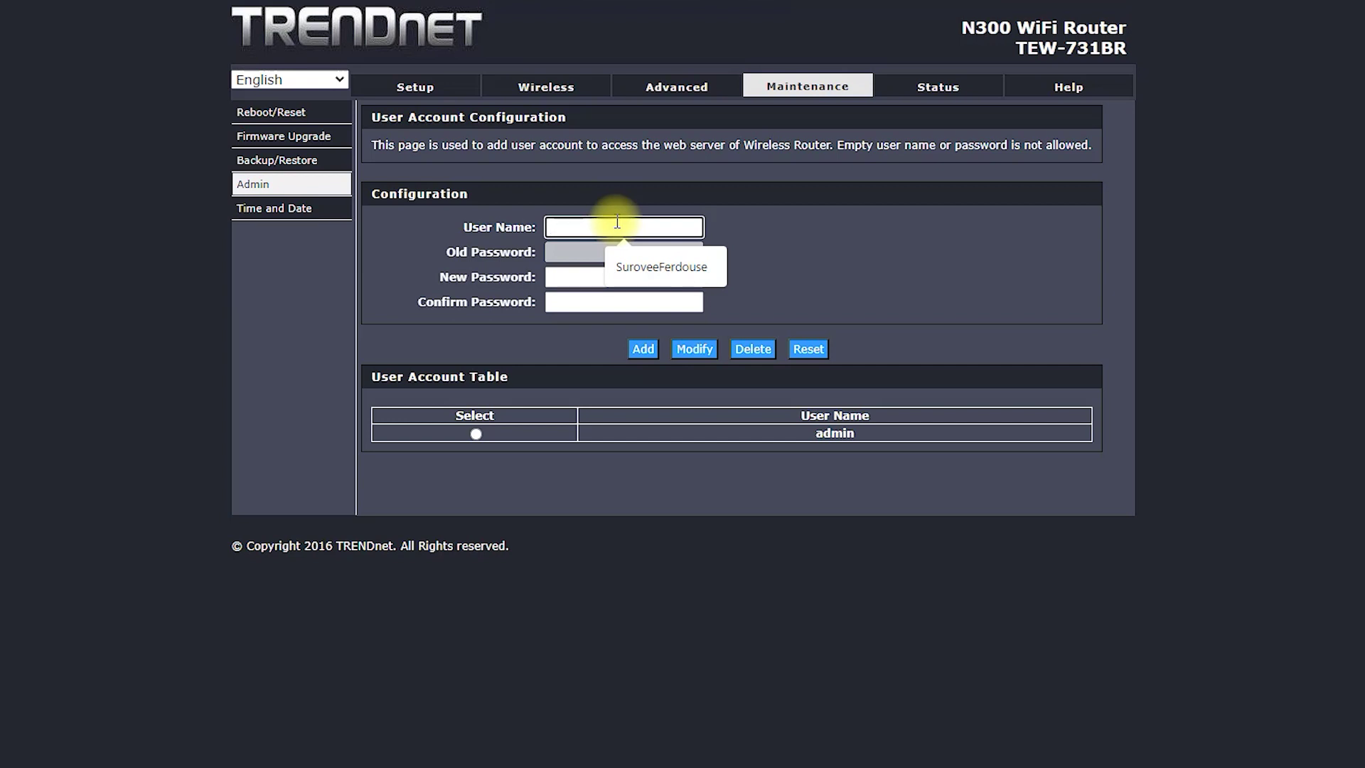
# Step: Review the router's system, LAN, WLAN and WAN status, and return to the setup wizard
pyautogui.click(943, 85)
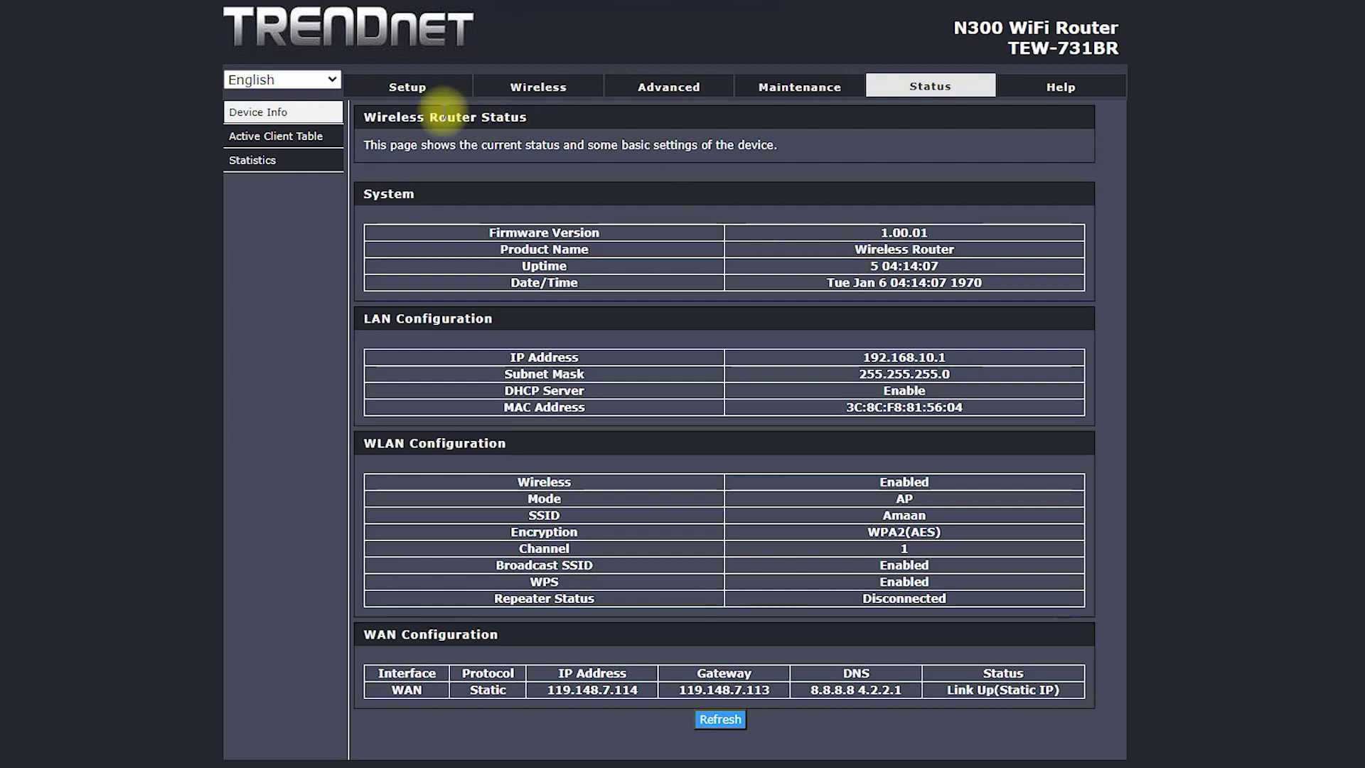
pyautogui.click(418, 91)
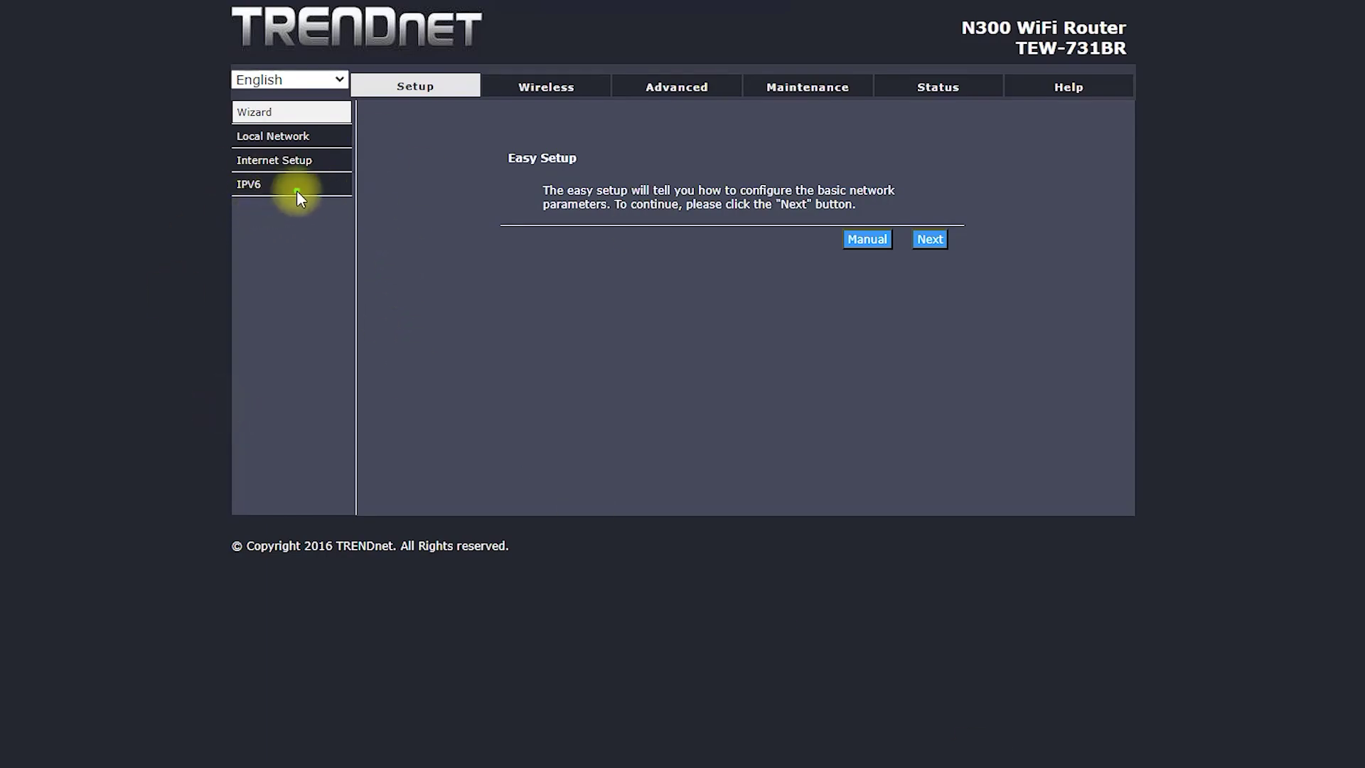
# Step: Open the Internet setup page and switch the WAN access type to DHCP Client to examine its settings
pyautogui.moveTo(292, 177)
pyautogui.mouseDown()
pyautogui.moveTo(318, 151)
pyautogui.moveTo(229, 151)
pyautogui.mouseUp()
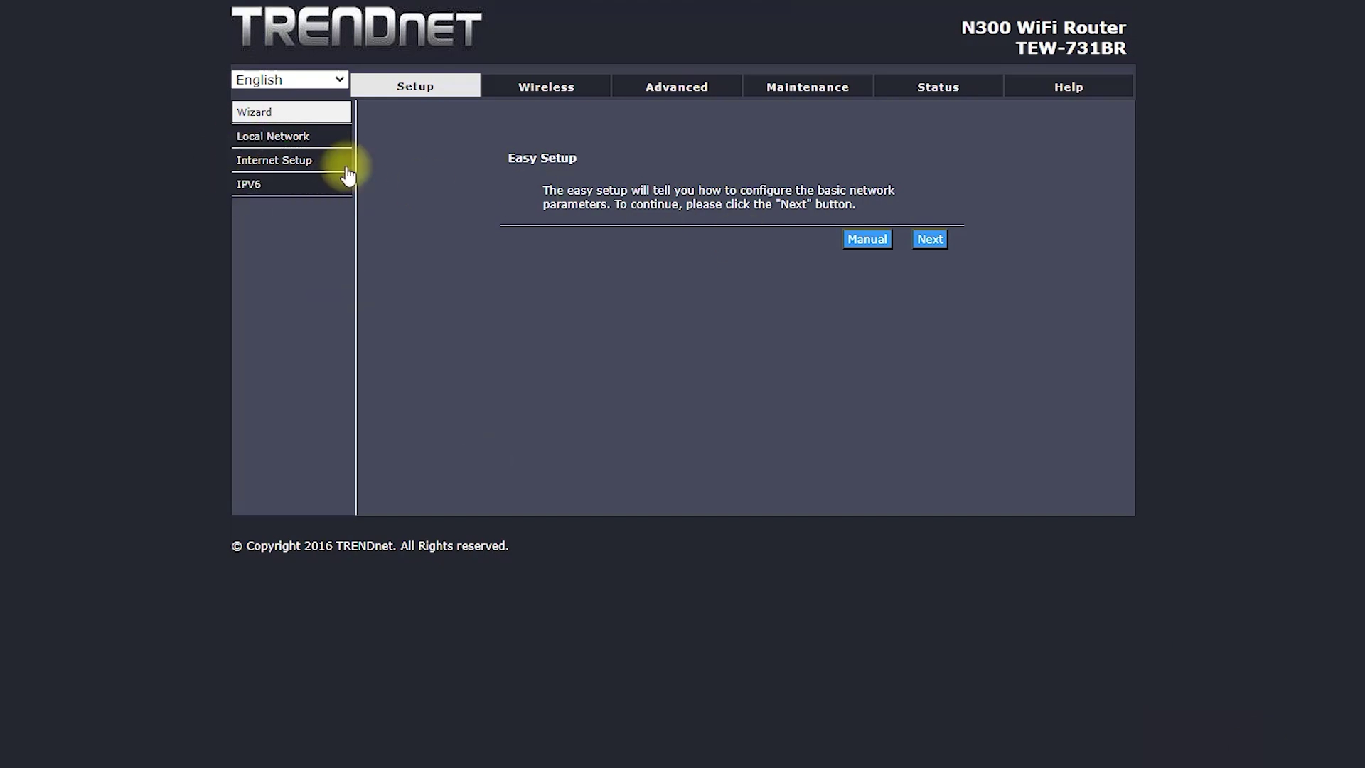
pyautogui.click(298, 162)
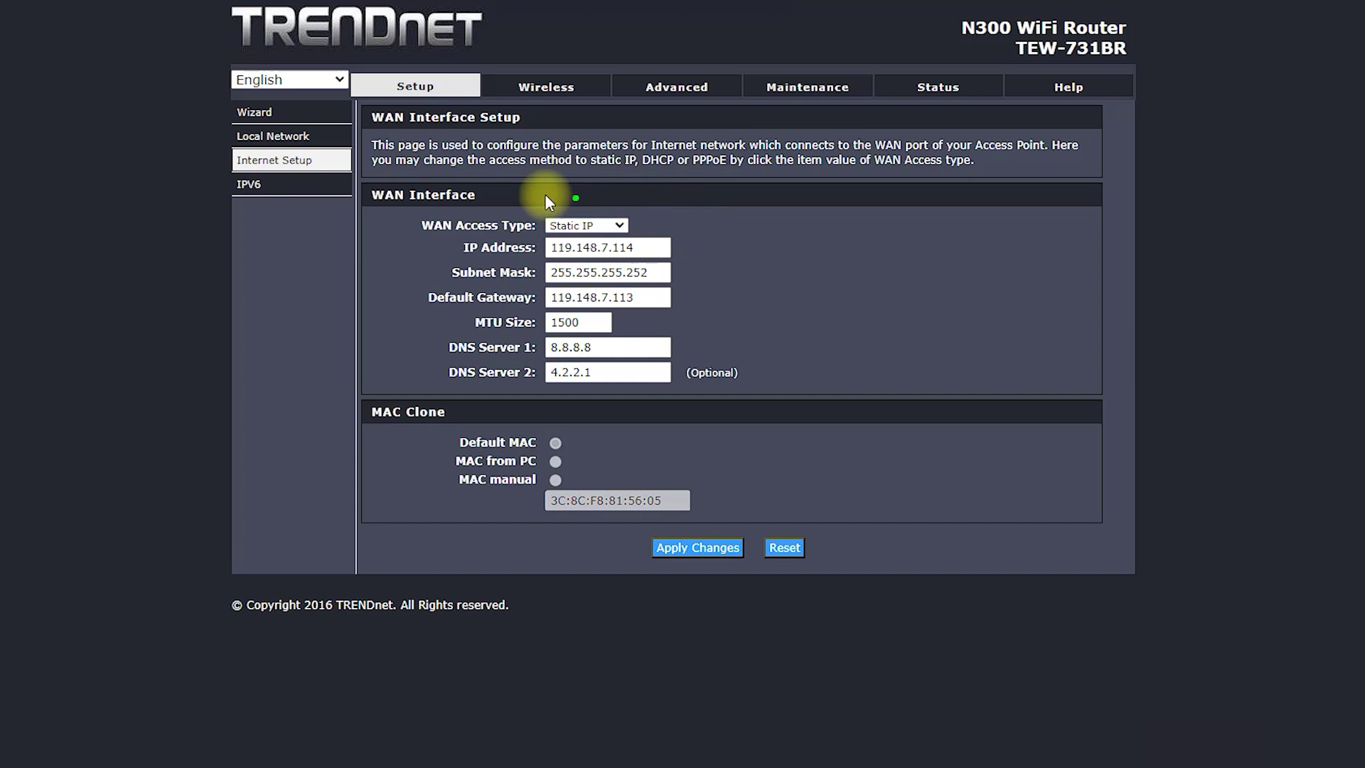
pyautogui.moveTo(416, 233)
pyautogui.mouseDown()
pyautogui.moveTo(472, 244)
pyautogui.moveTo(546, 221)
pyautogui.moveTo(413, 212)
pyautogui.moveTo(447, 249)
pyautogui.mouseUp()
pyautogui.click(601, 226)
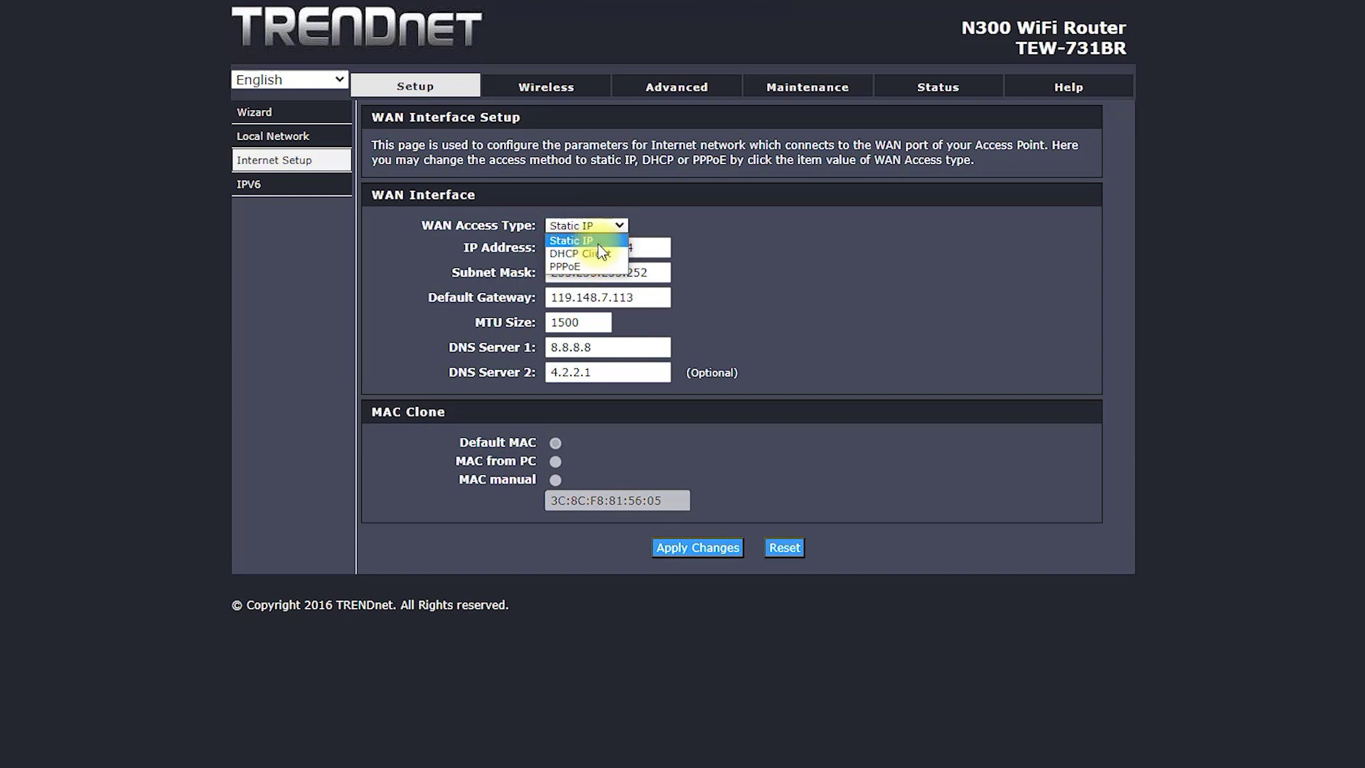
pyautogui.click(596, 254)
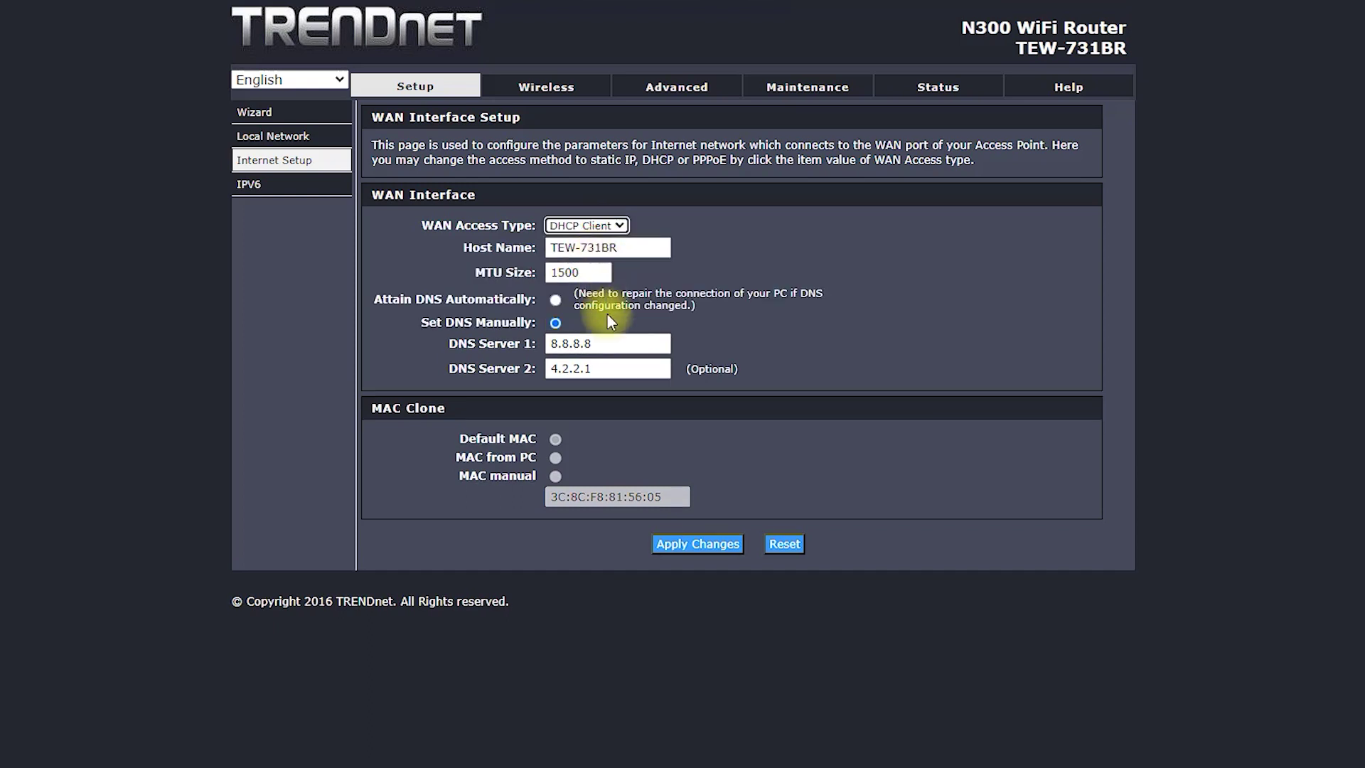
# Step: Switch the WAN access type to PPPoE and examine its user name, password and manual DNS server fields
pyautogui.click(616, 227)
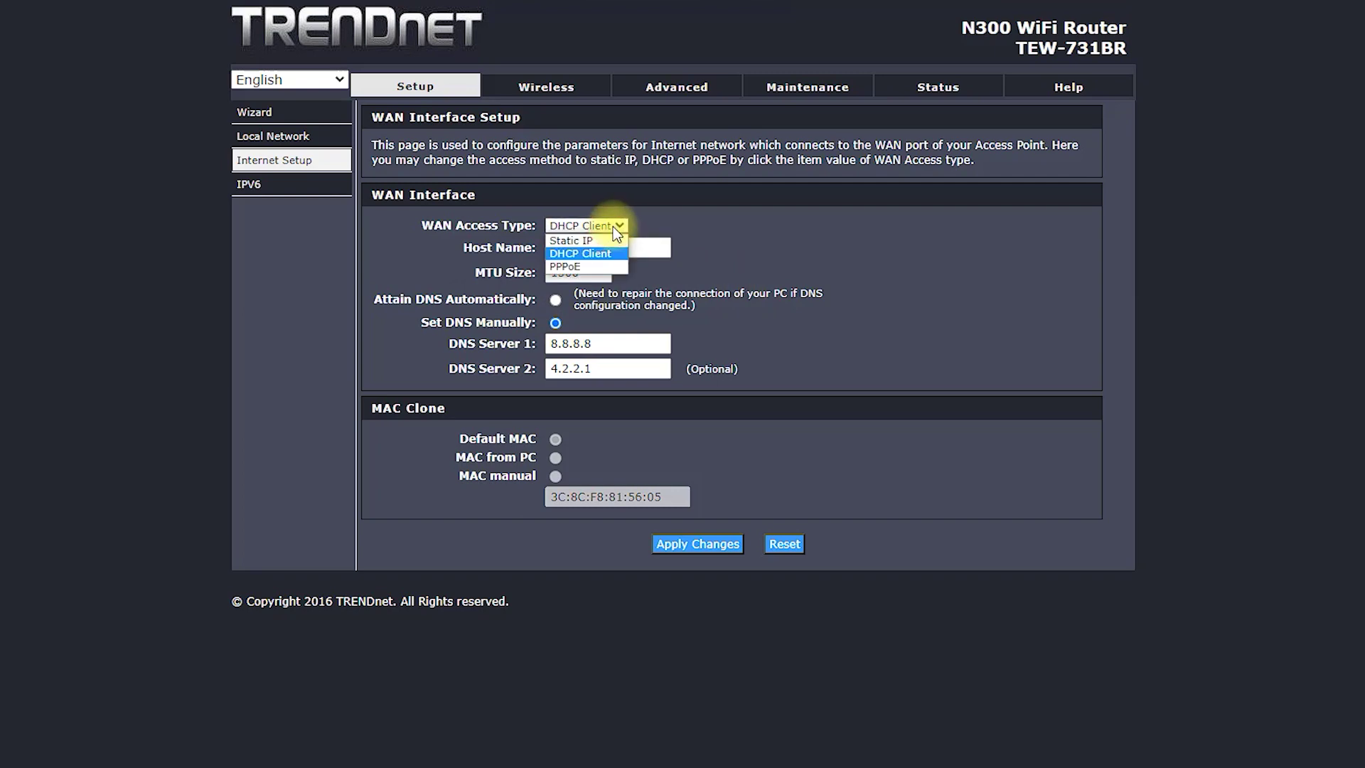
pyautogui.click(592, 264)
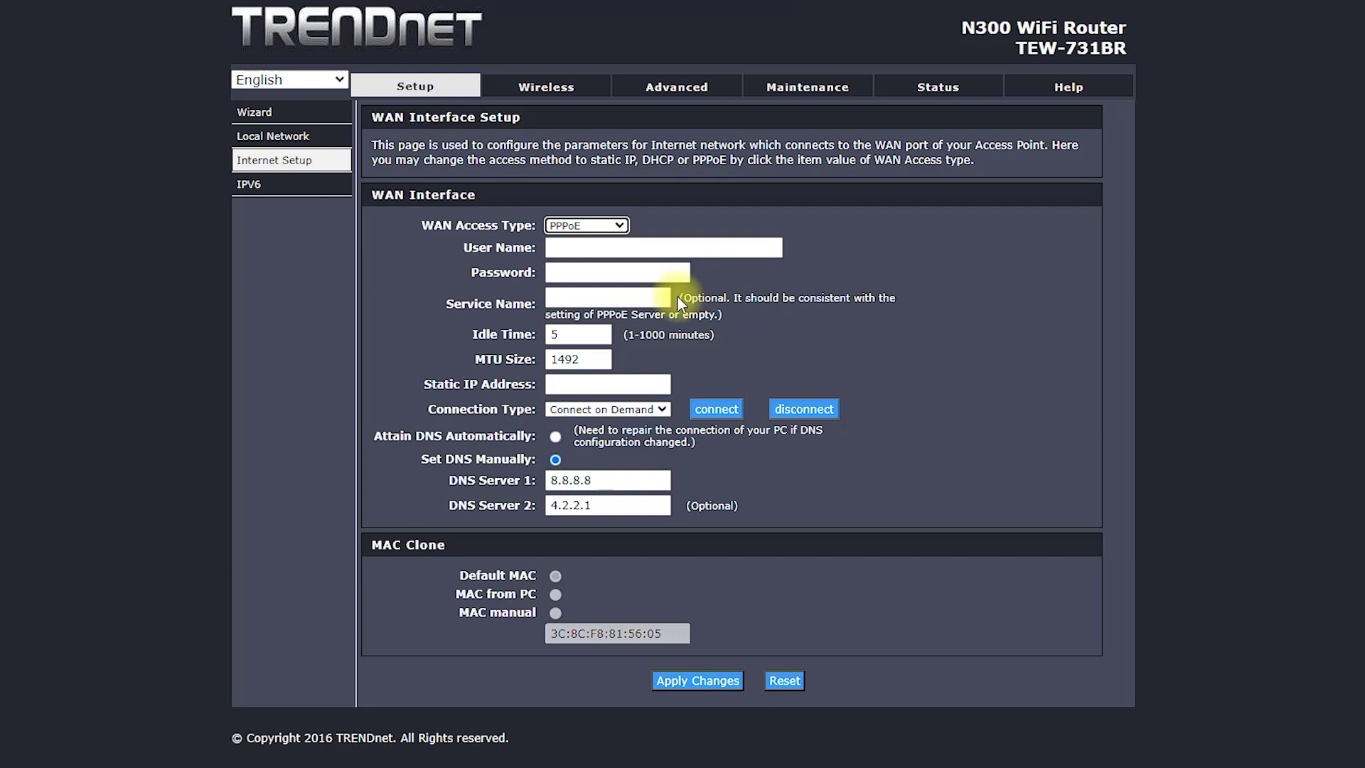
pyautogui.click(675, 247)
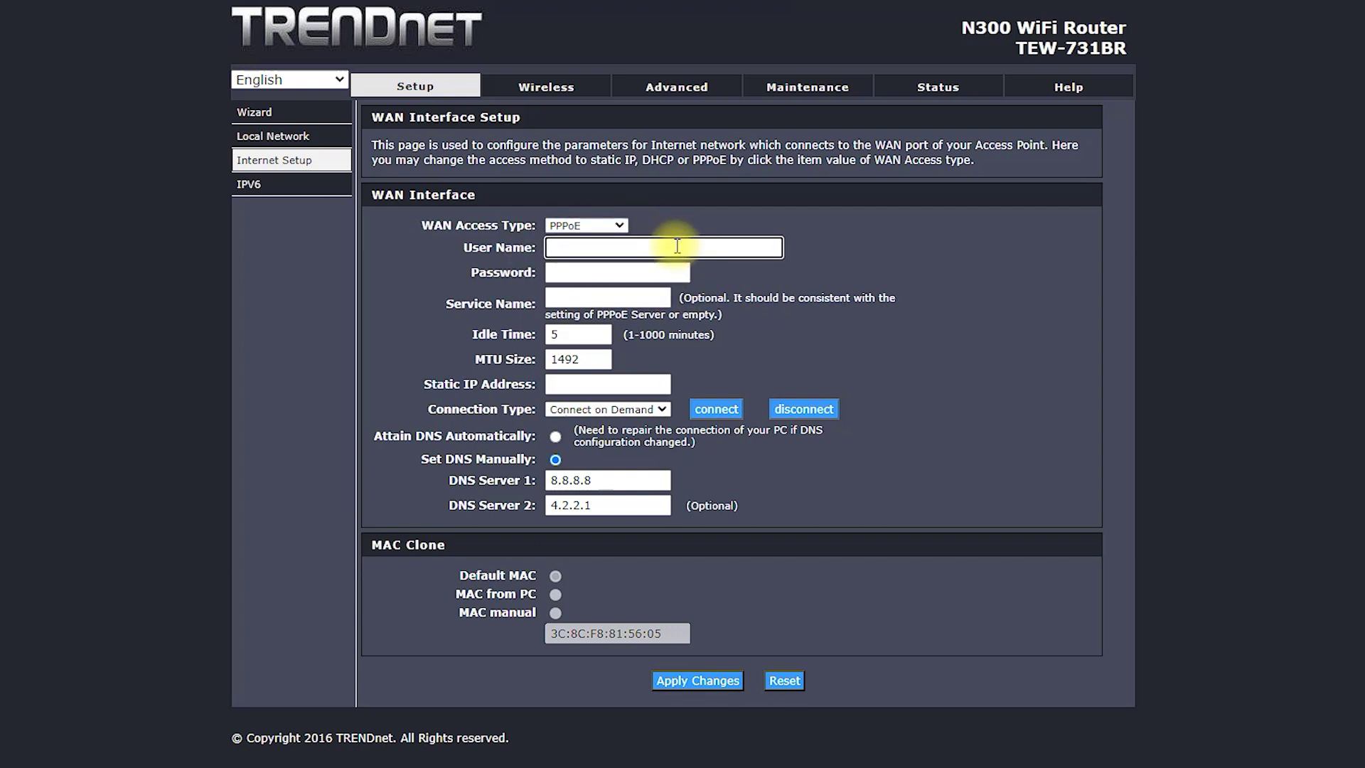
pyautogui.click(600, 272)
pyautogui.click(554, 459)
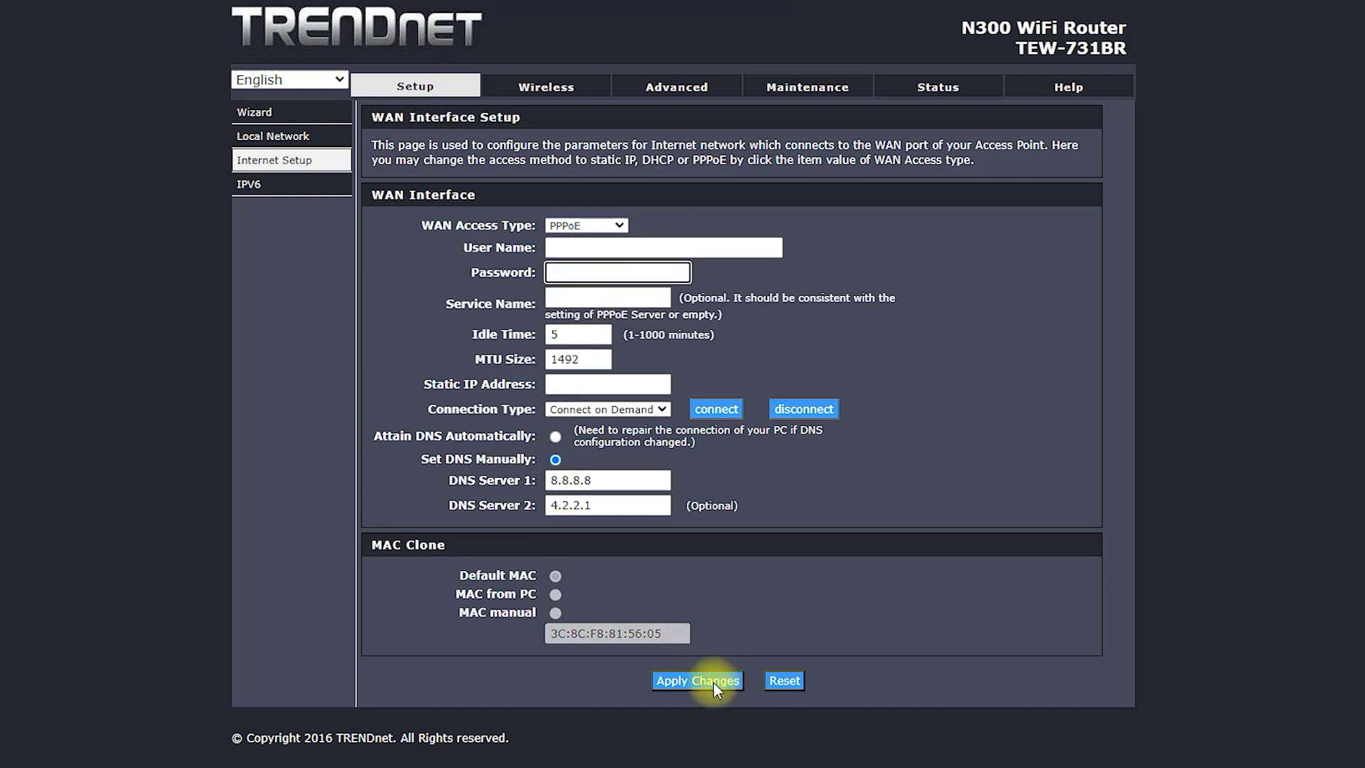
pyautogui.moveTo(611, 481); pyautogui.dragTo(455, 478)
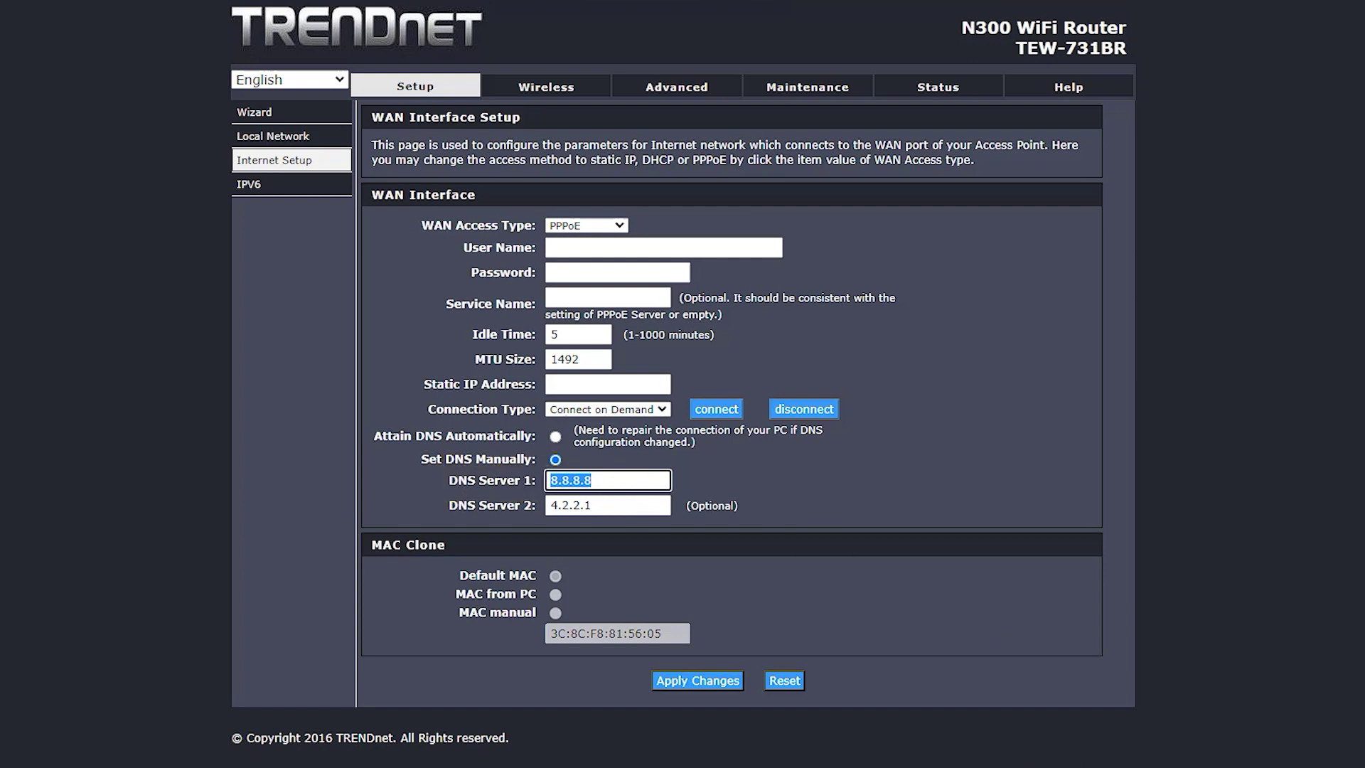
pyautogui.click(602, 448)
pyautogui.moveTo(492, 529)
pyautogui.mouseDown()
pyautogui.moveTo(759, 488)
pyautogui.moveTo(438, 460)
pyautogui.moveTo(620, 549)
pyautogui.mouseUp()
pyautogui.click(595, 560)
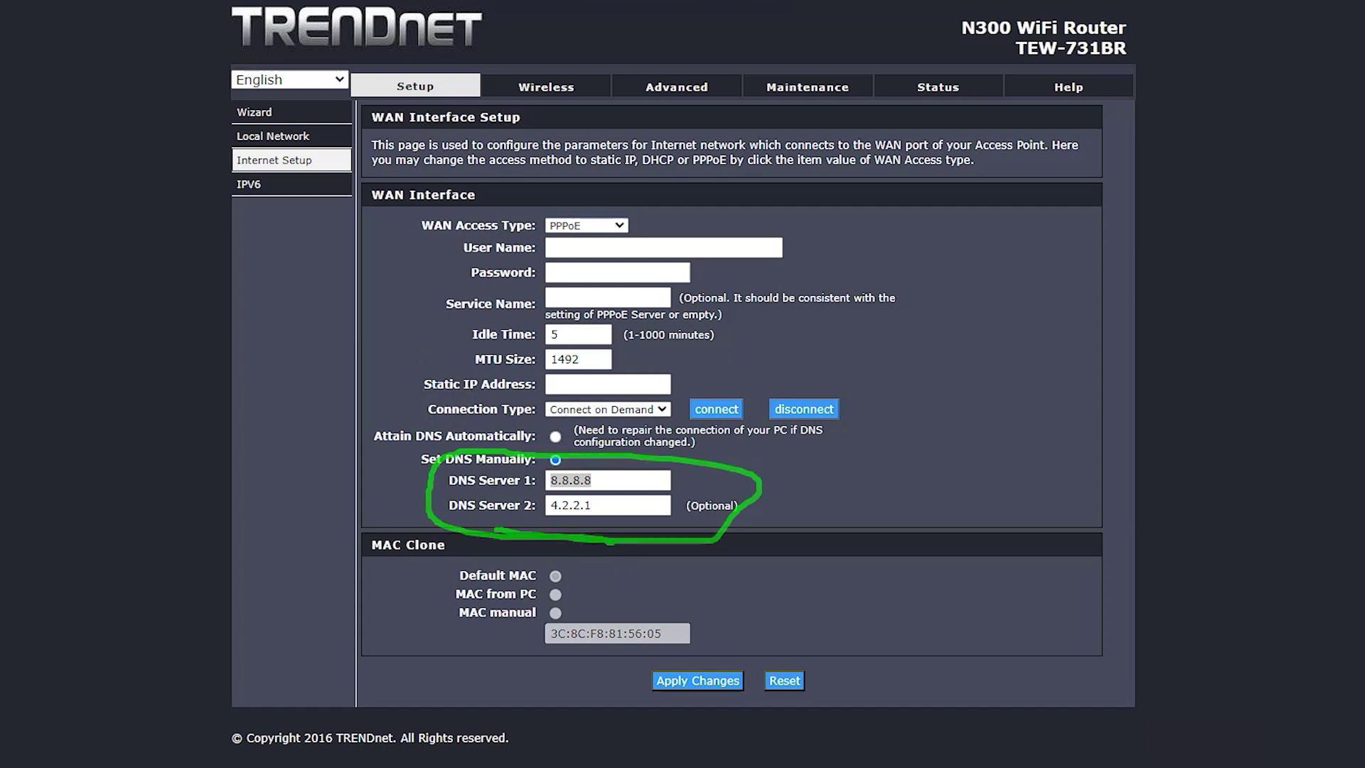
# Step: Return the WAN access type to Static IP and review its IP address, subnet mask, default gateway and DNS servers
pyautogui.click(598, 225)
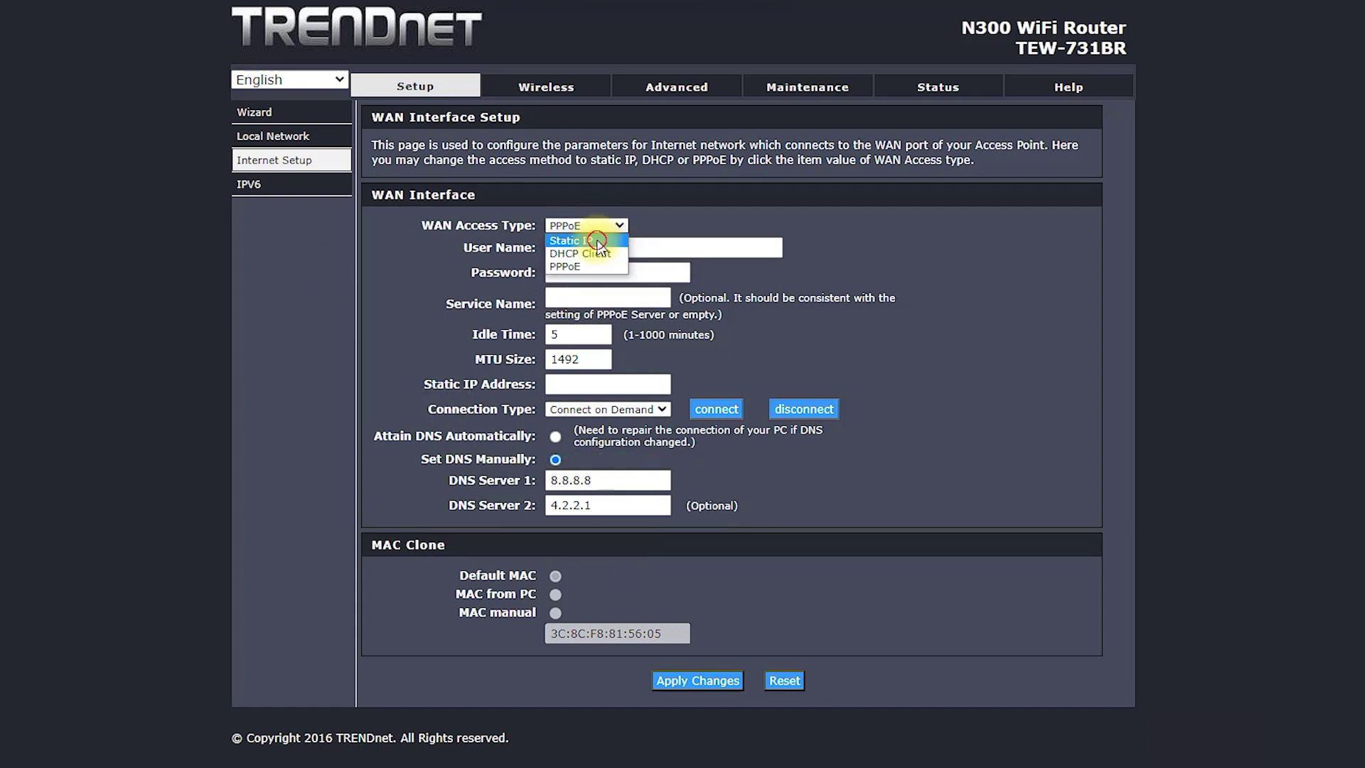
pyautogui.click(583, 240)
pyautogui.click(1080, 730)
pyautogui.moveTo(558, 395)
pyautogui.mouseDown()
pyautogui.moveTo(632, 189)
pyautogui.moveTo(442, 365)
pyautogui.moveTo(658, 426)
pyautogui.mouseUp()
pyautogui.click(673, 269)
pyautogui.moveTo(462, 261); pyautogui.dragTo(707, 264)
pyautogui.moveTo(462, 283); pyautogui.dragTo(697, 282)
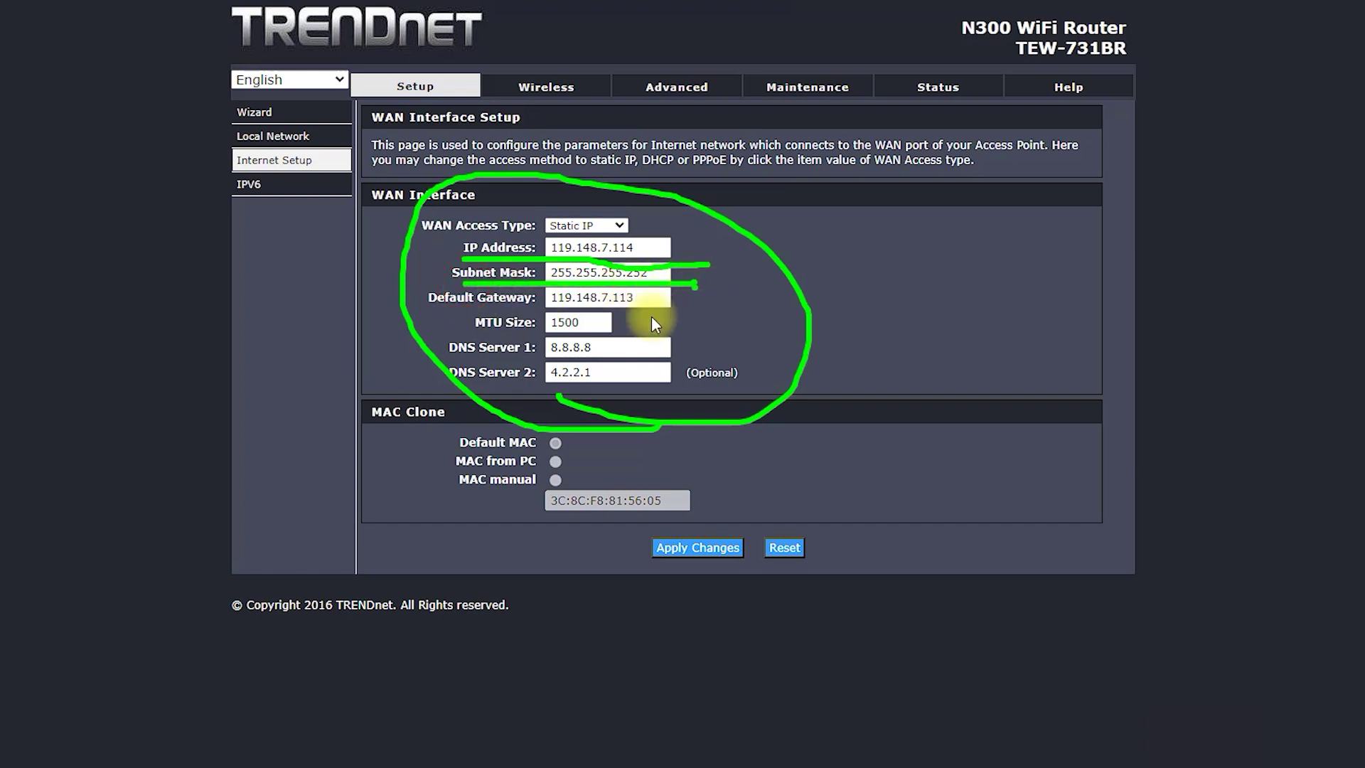
pyautogui.moveTo(454, 311); pyautogui.dragTo(676, 312)
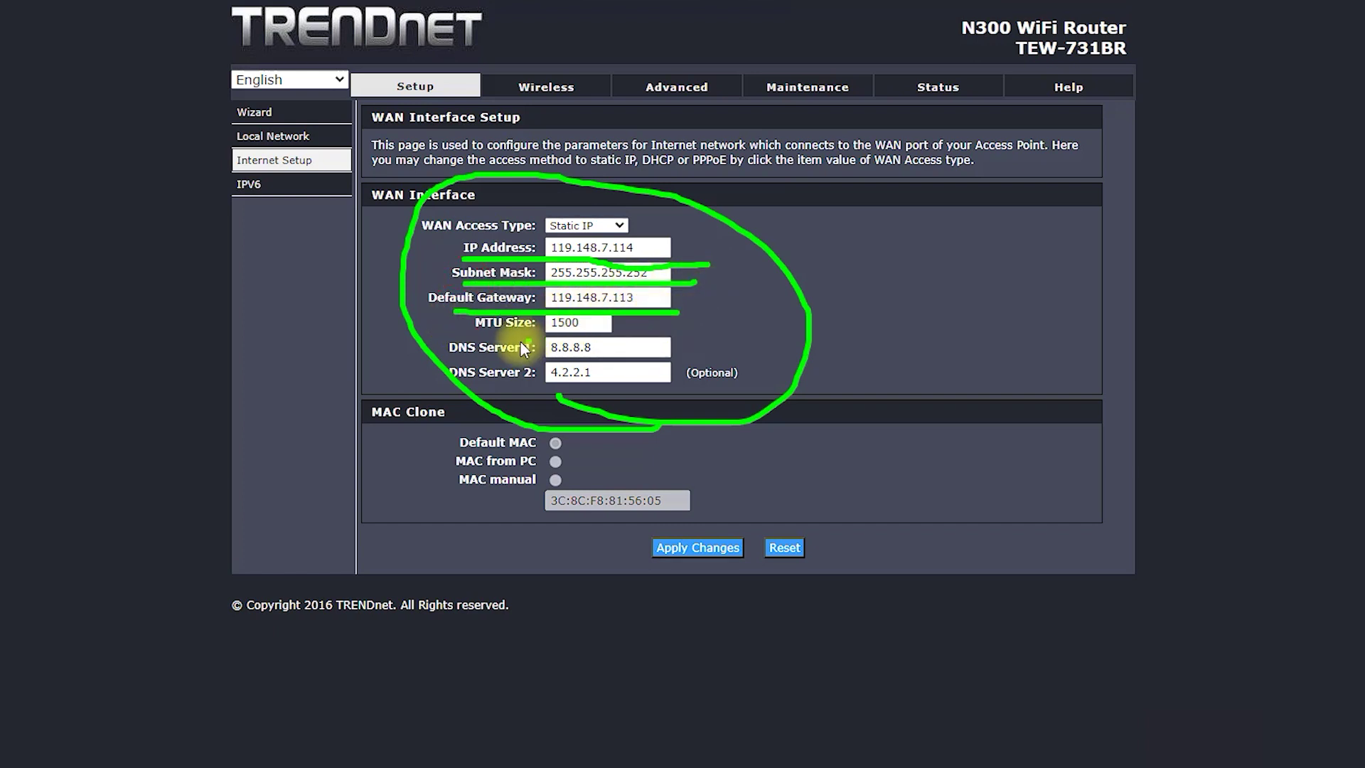
pyautogui.moveTo(530, 364); pyautogui.dragTo(660, 355)
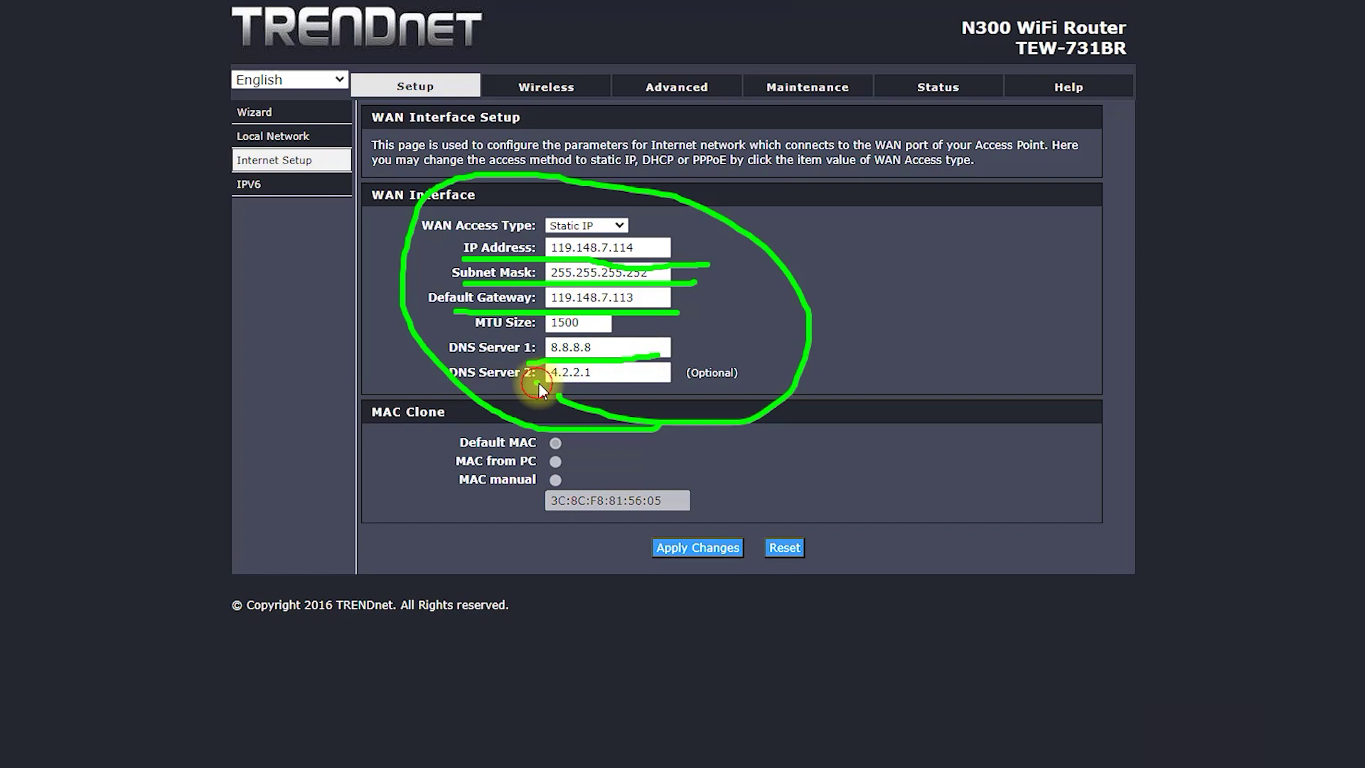
pyautogui.moveTo(675, 258)
pyautogui.mouseDown()
pyautogui.moveTo(647, 221)
pyautogui.moveTo(506, 256)
pyautogui.moveTo(547, 414)
pyautogui.moveTo(708, 267)
pyautogui.mouseUp()
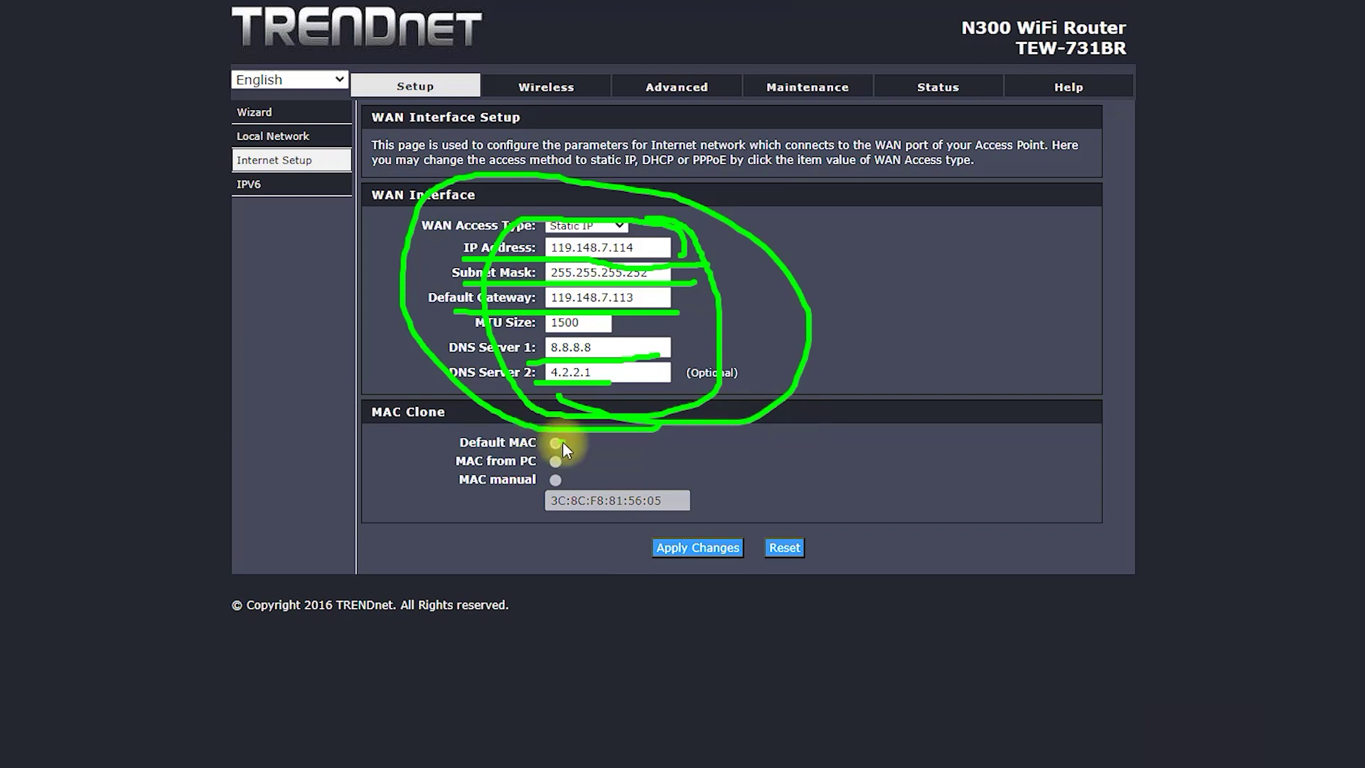
# Step: Examine the MAC Clone section, including the default, from PC and manual options and the MAC address field
pyautogui.click(610, 512)
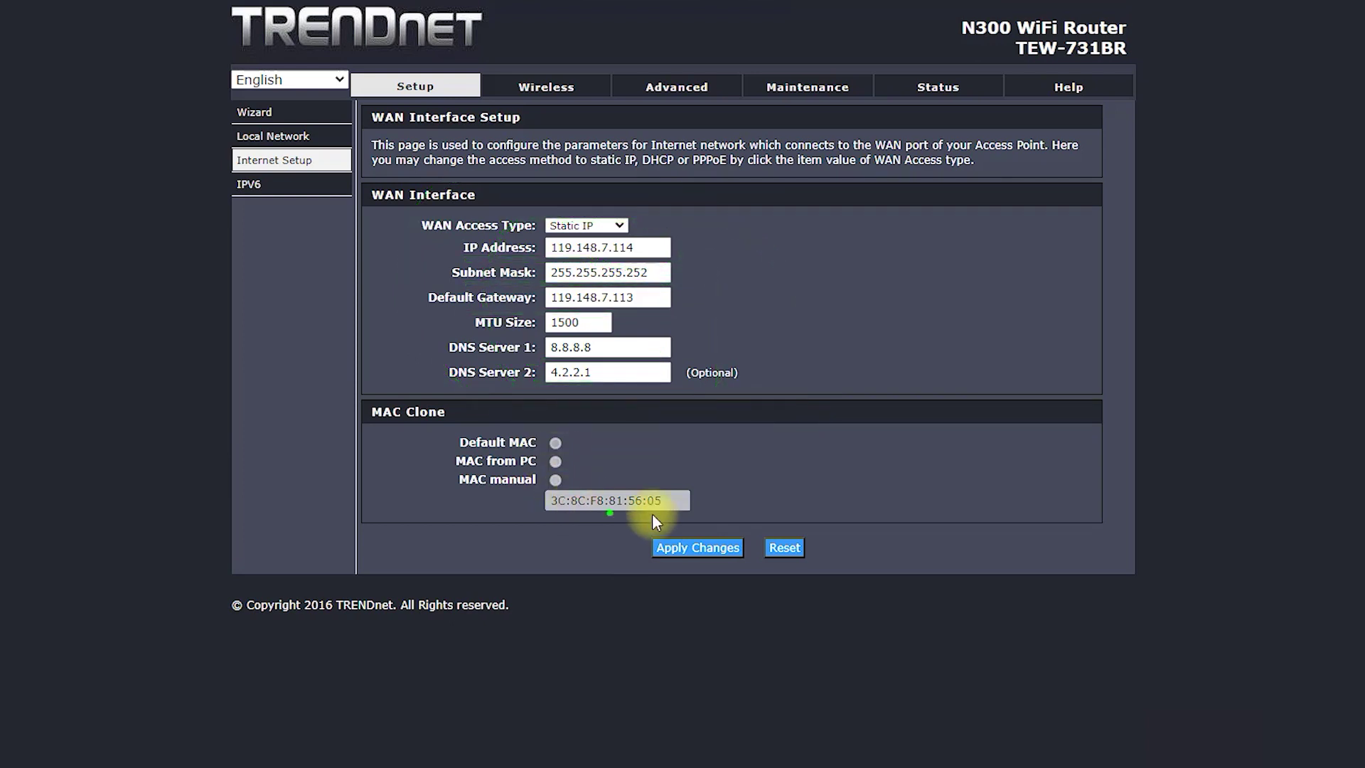
pyautogui.moveTo(370, 431); pyautogui.dragTo(457, 417)
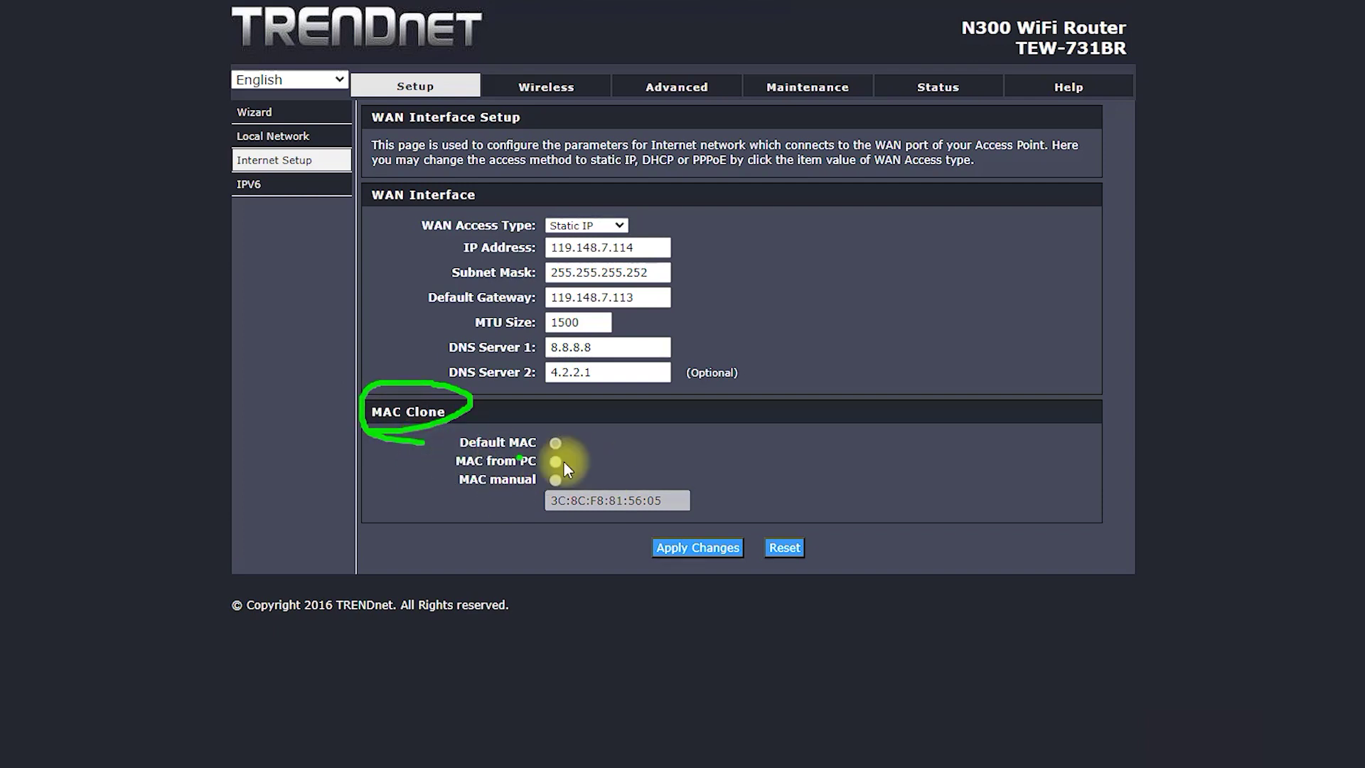
pyautogui.click(469, 442)
pyautogui.click(390, 510)
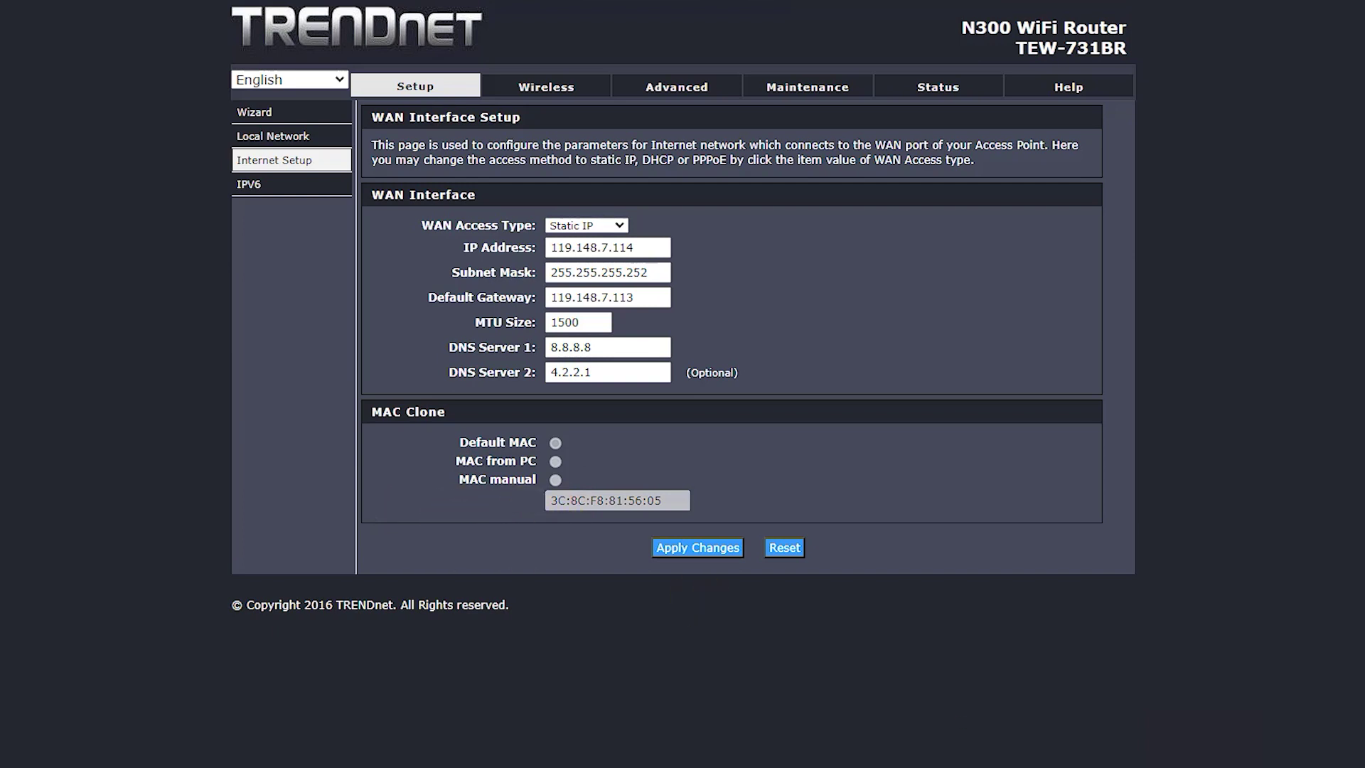
pyautogui.click(555, 480)
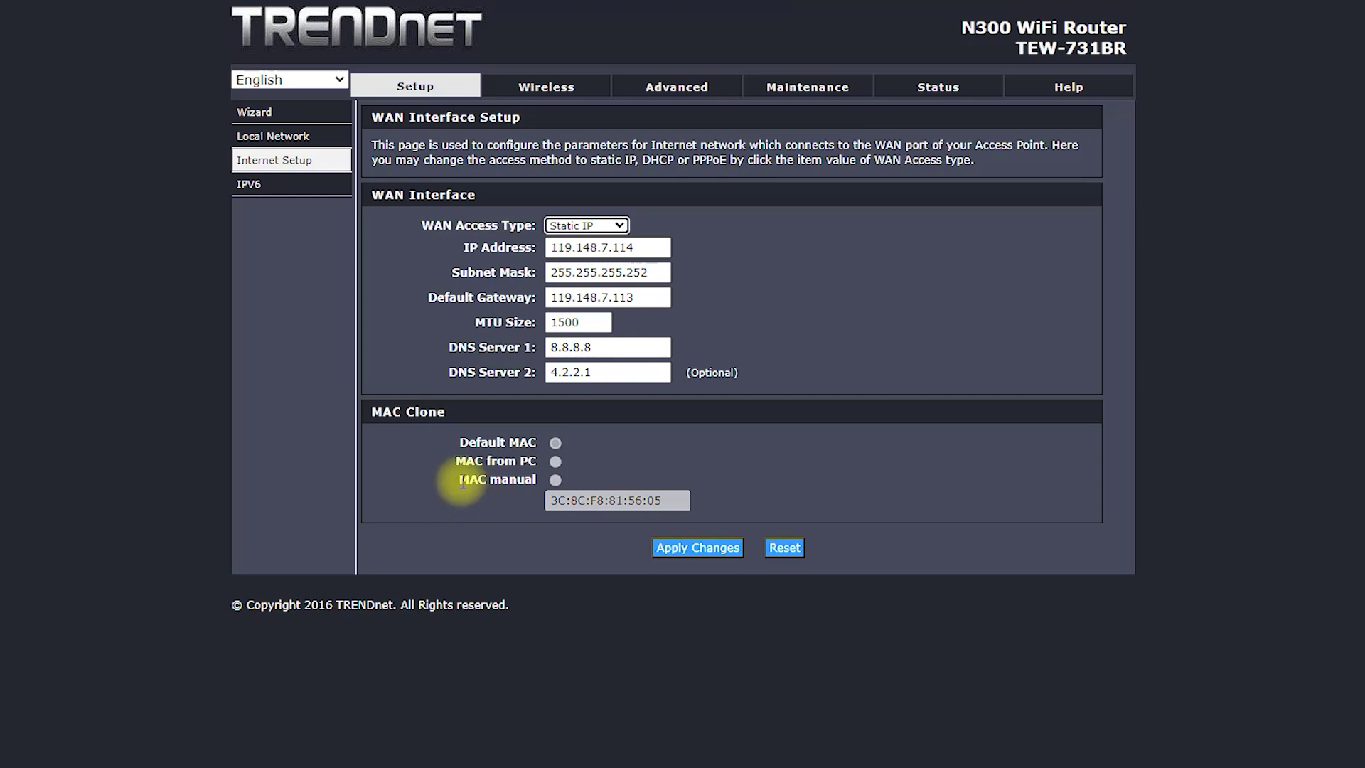
pyautogui.moveTo(462, 482); pyautogui.dragTo(555, 482)
pyautogui.moveTo(674, 506); pyautogui.dragTo(601, 505)
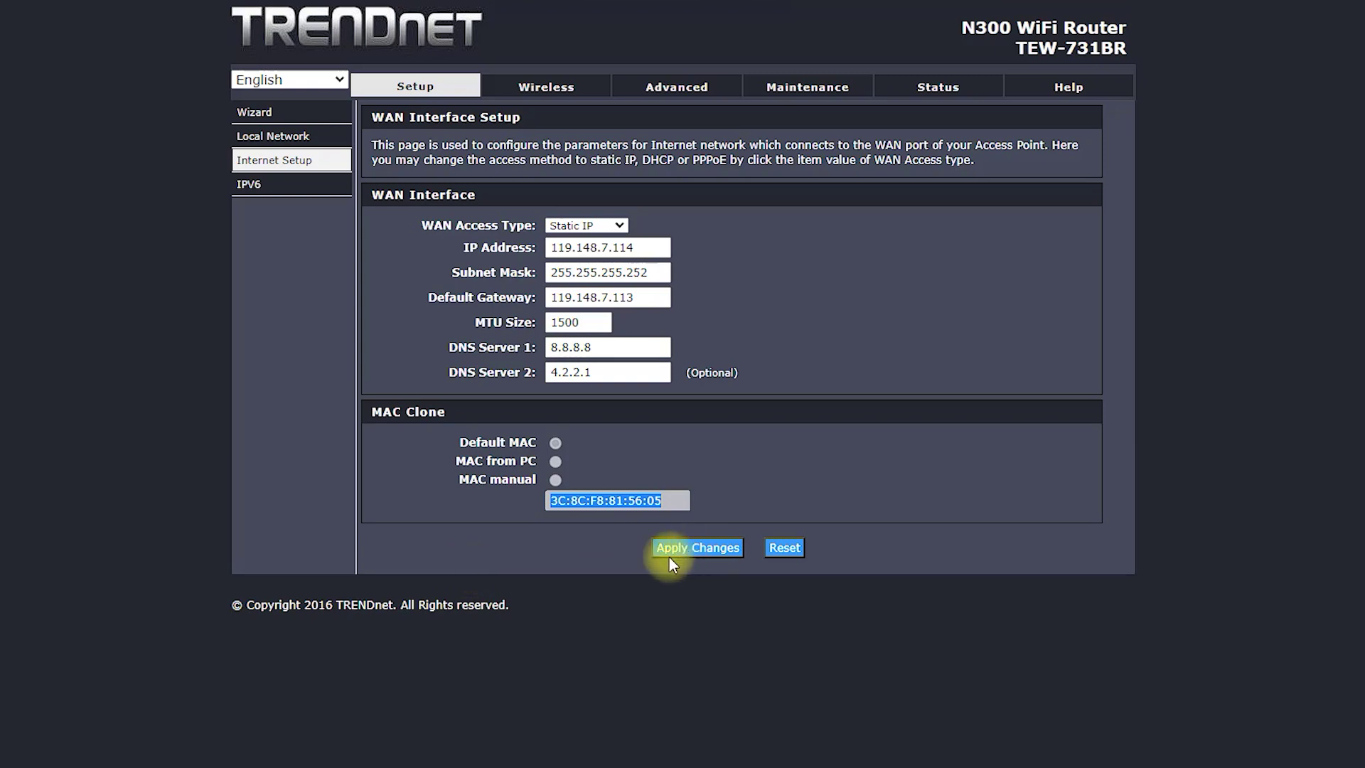
# Step: Open the IPv6 setup page and switch the IPv6 connection type to PPPoE to examine its credential fields
pyautogui.click(247, 186)
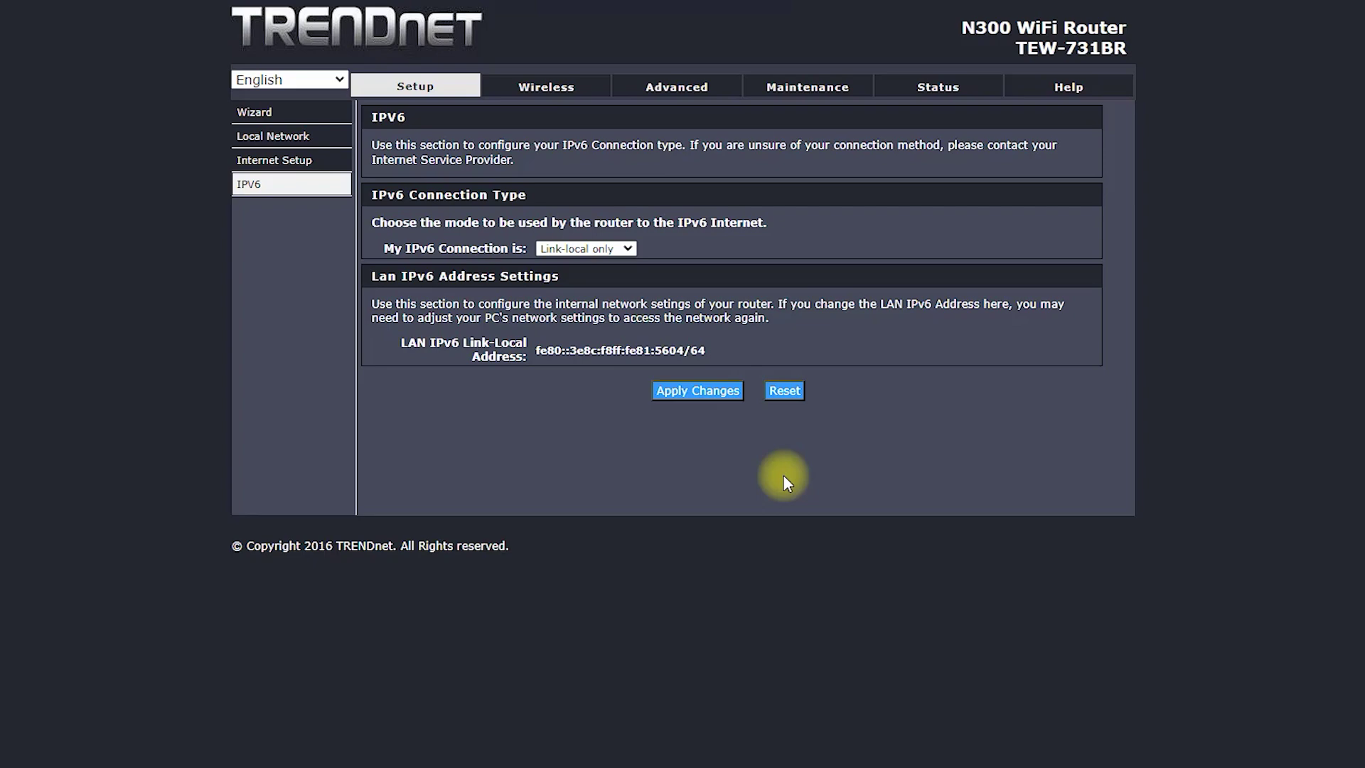
pyautogui.click(628, 247)
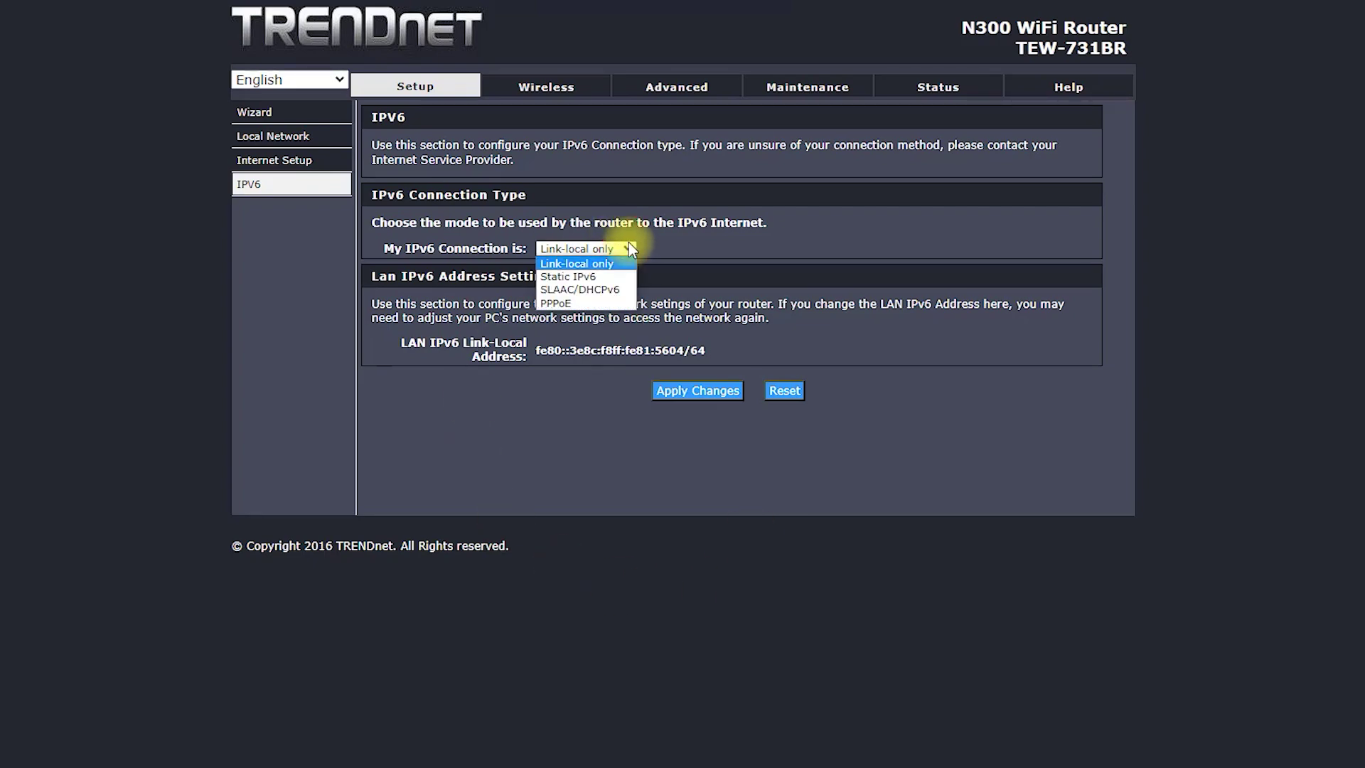
pyautogui.click(608, 301)
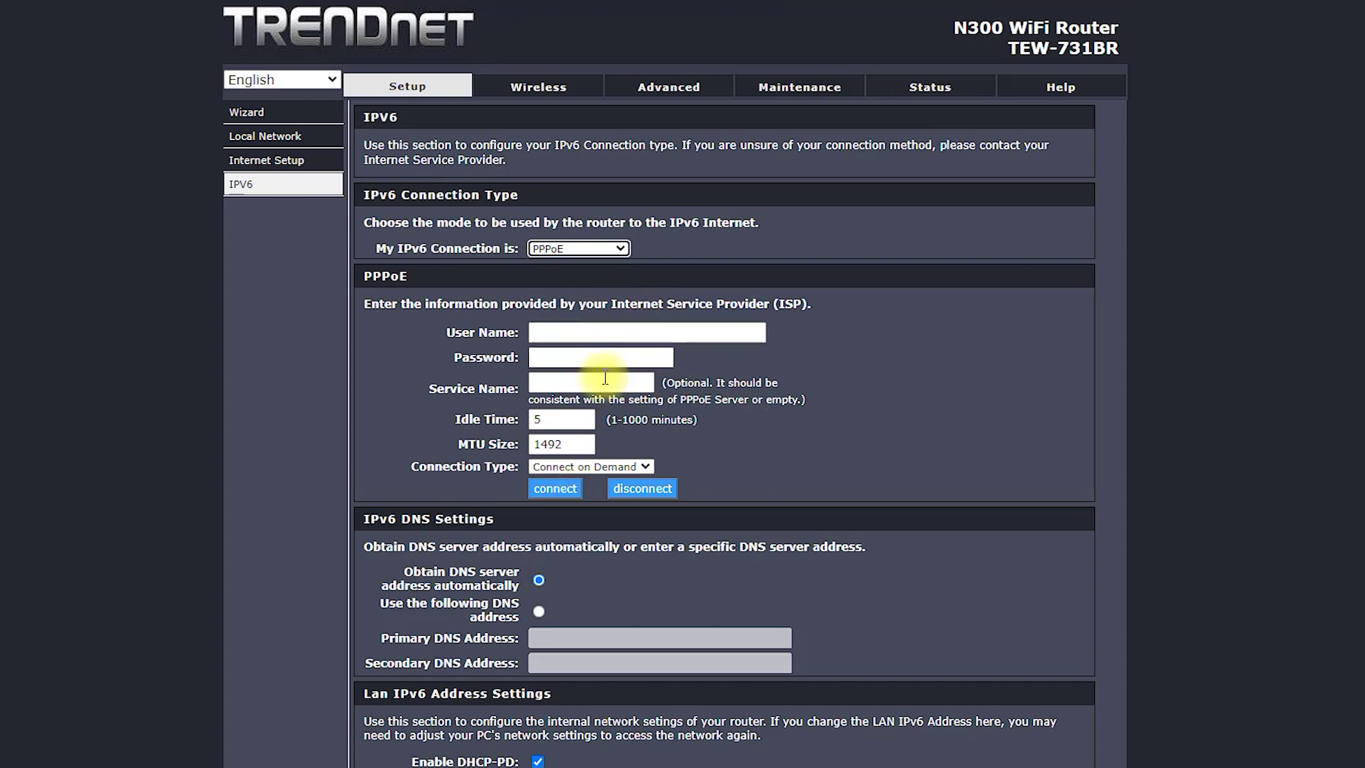
pyautogui.click(644, 357)
# Step: Set the IPv6 connection type to Static IPv6 and review its WAN address, DNS, LAN and autoconfiguration settings
pyautogui.click(613, 249)
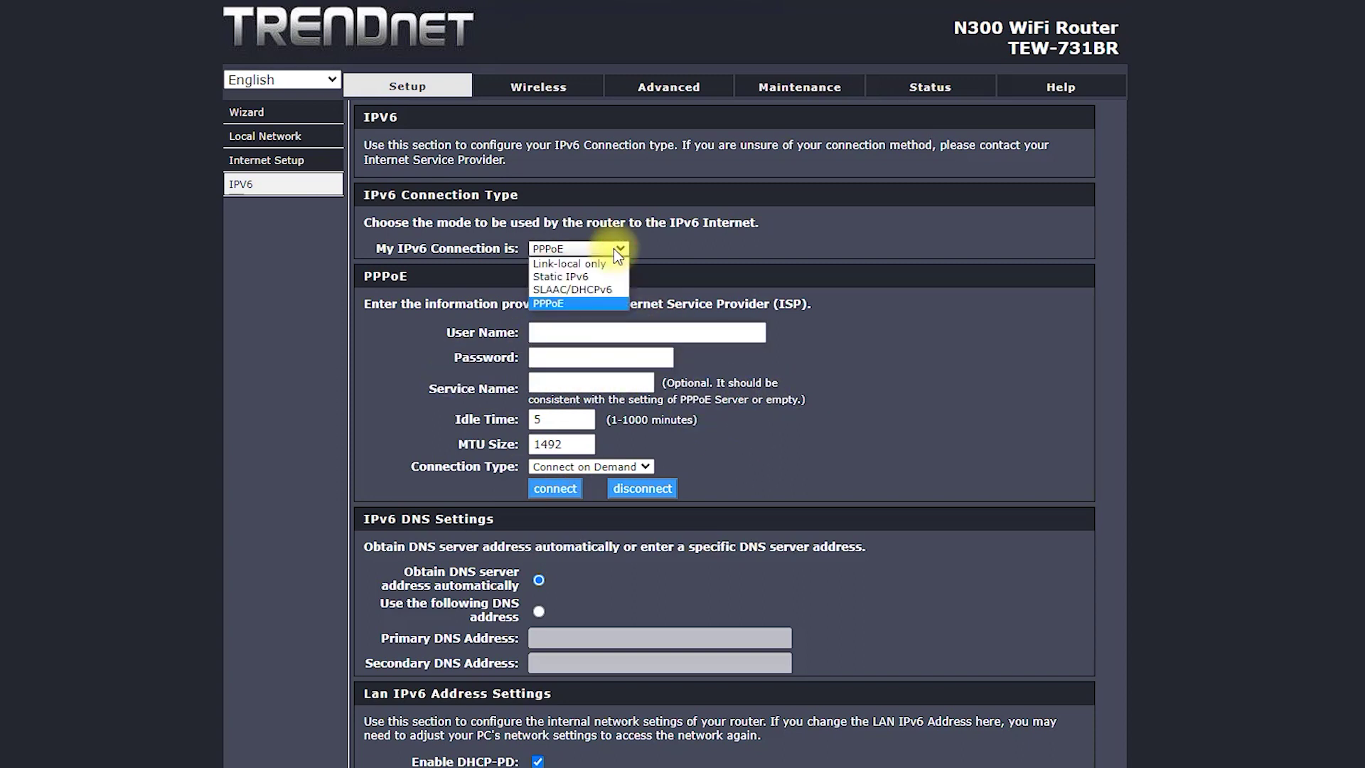
pyautogui.click(592, 275)
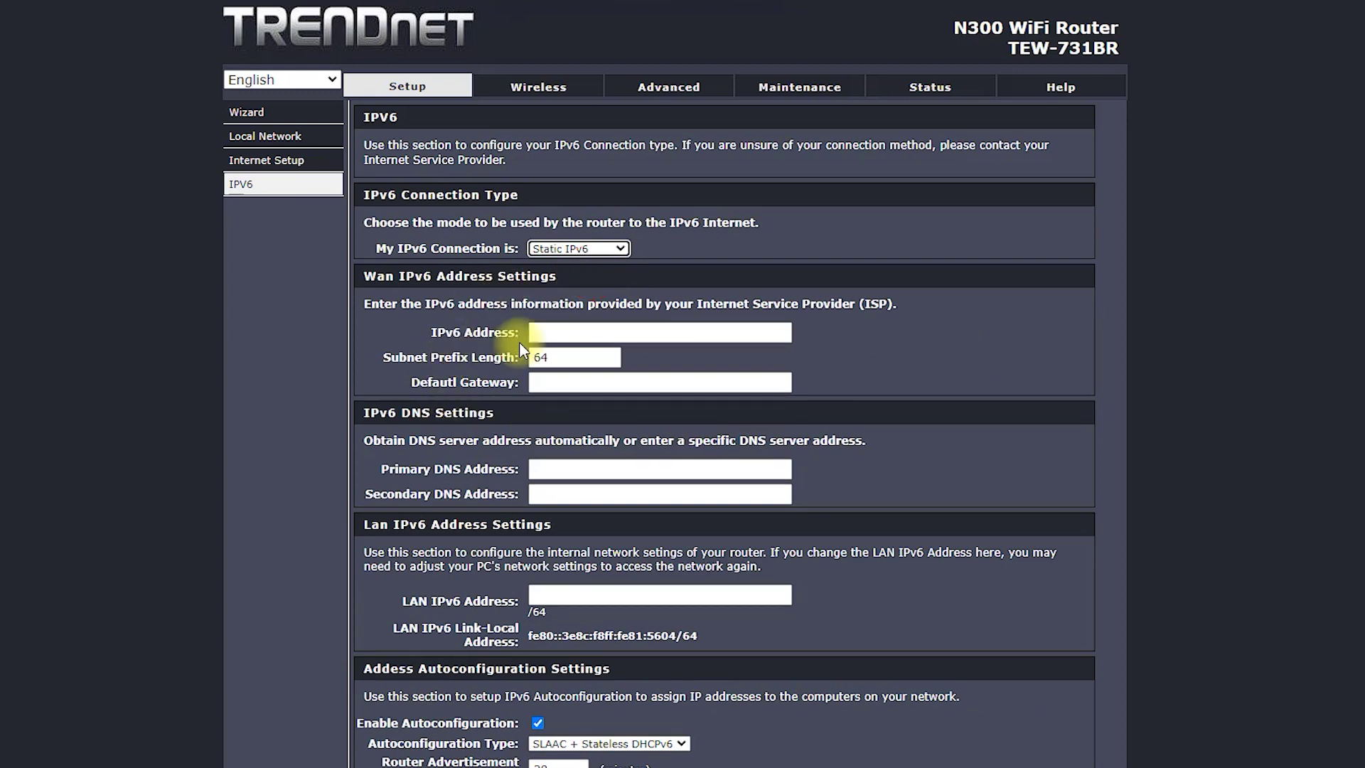
pyautogui.click(568, 334)
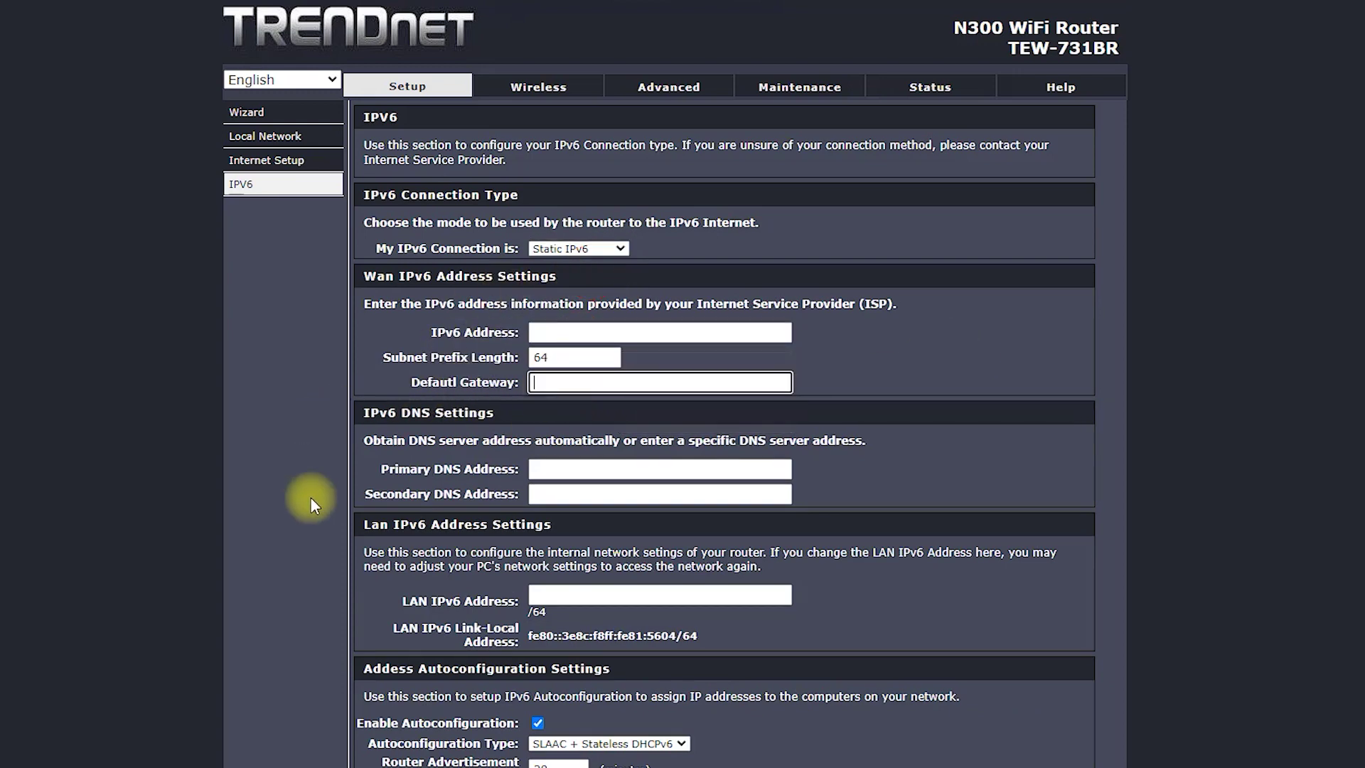
pyautogui.click(593, 472)
pyautogui.click(623, 493)
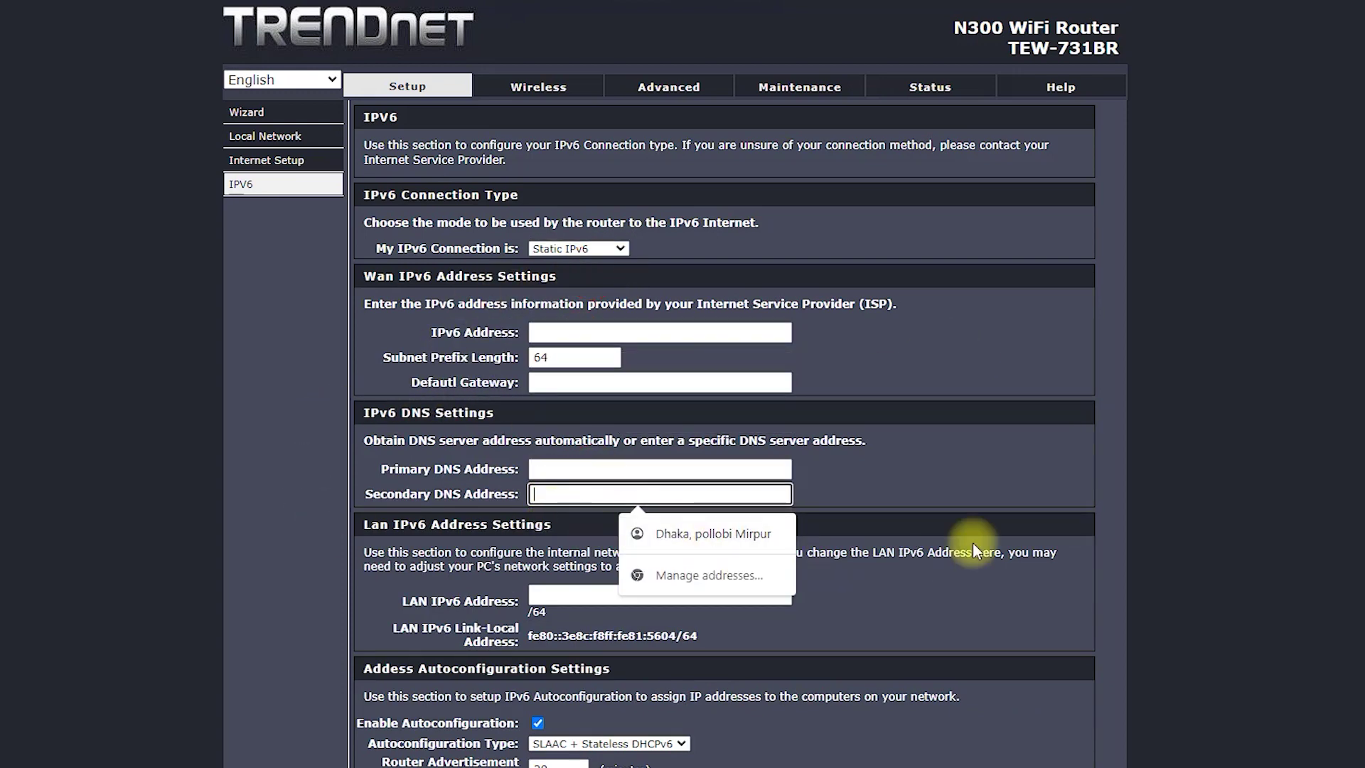
pyautogui.click(915, 484)
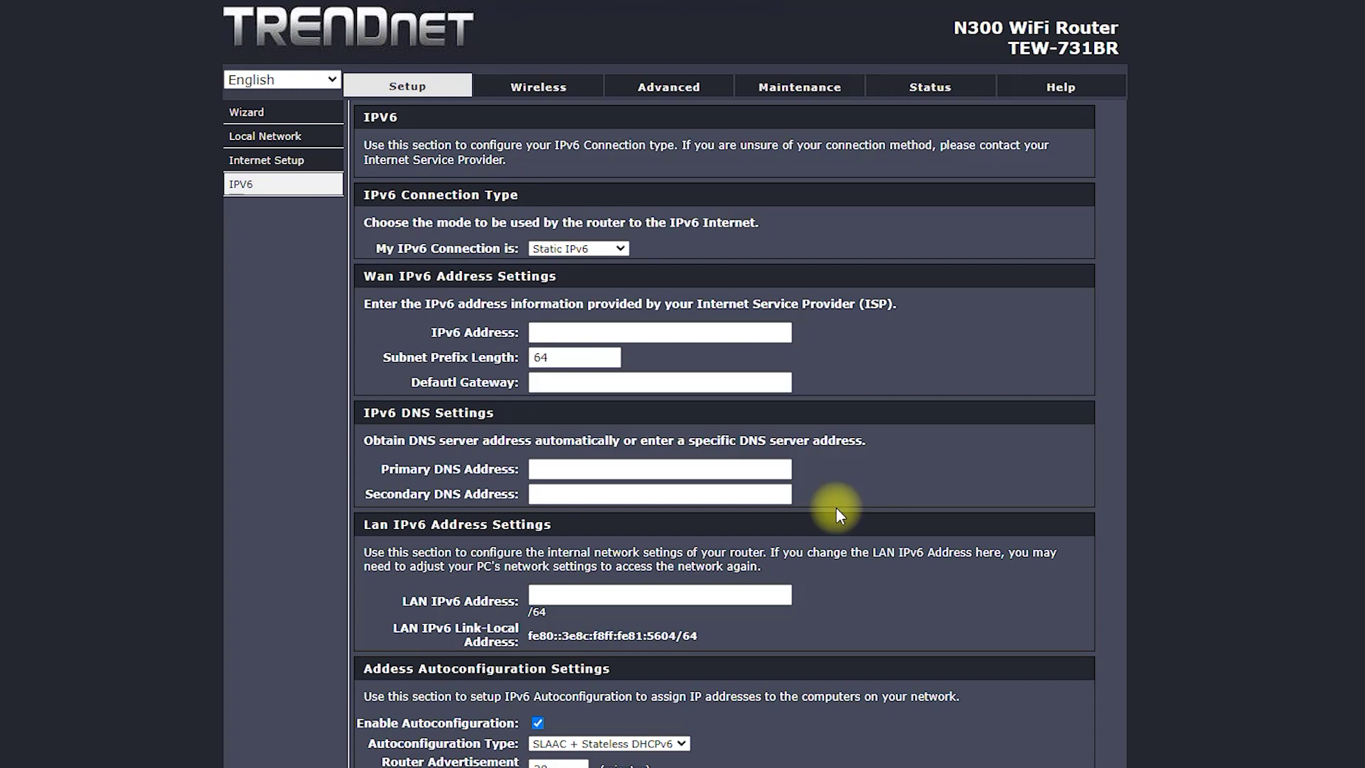
pyautogui.scroll(-2, 999, 581)
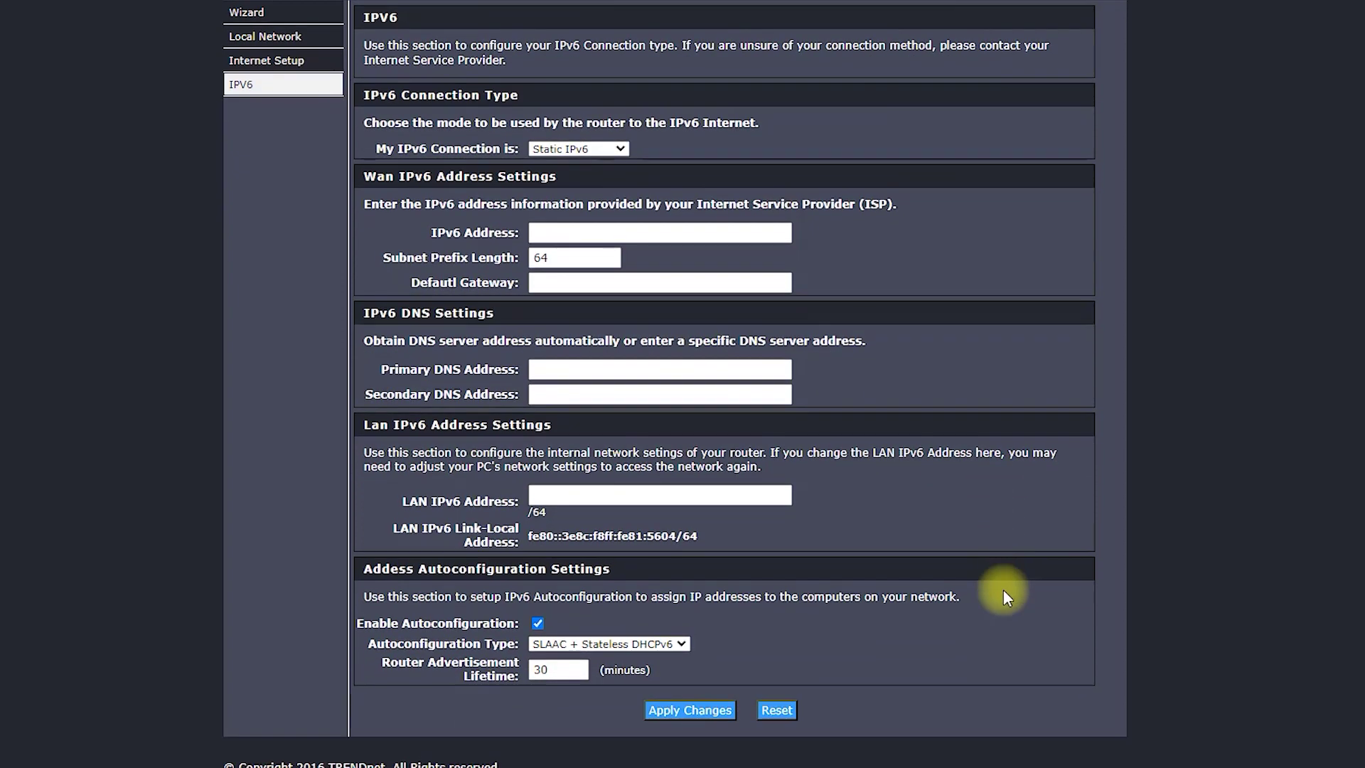